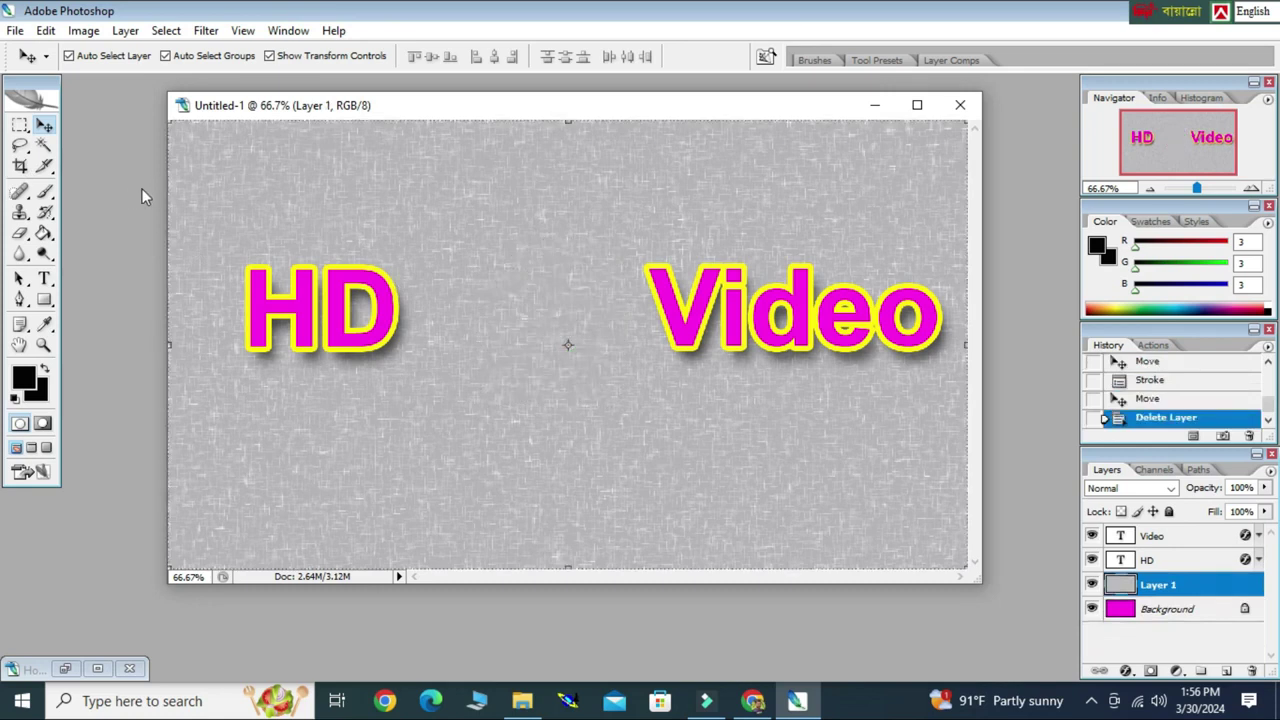
# Step: Open images (12).png from the Play Batton folder
pyautogui.doubleClick(136, 194)
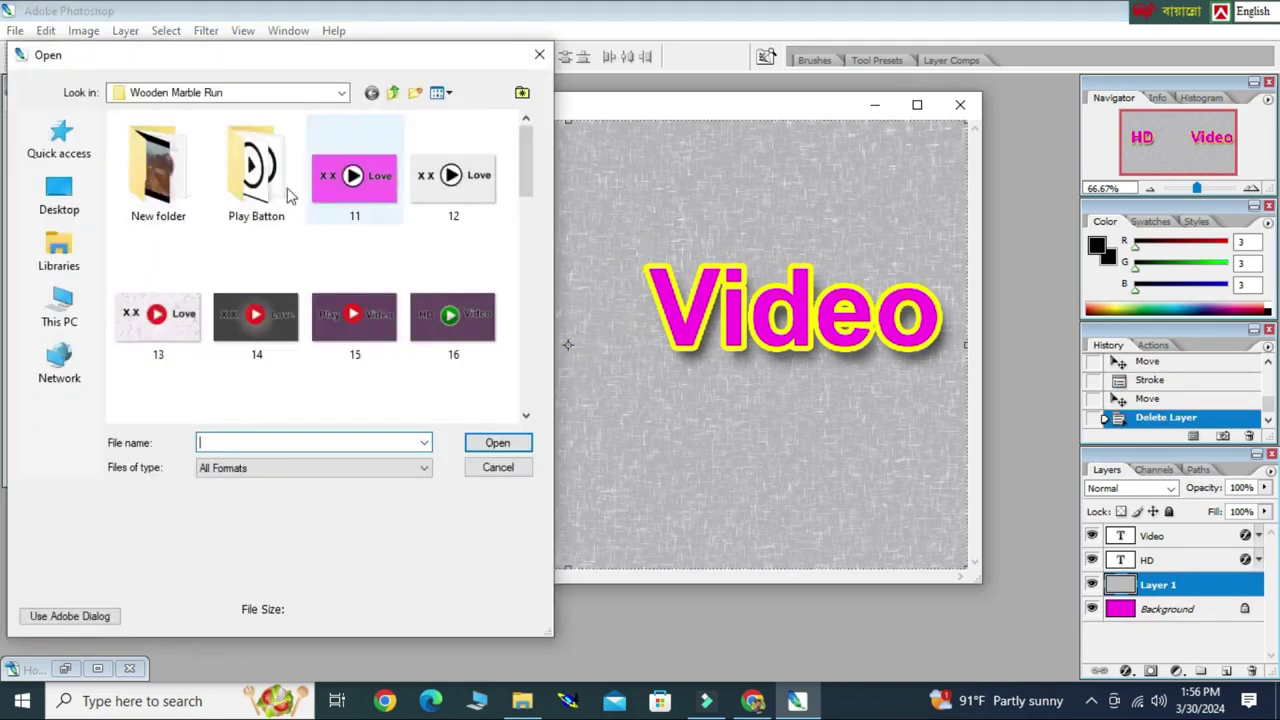
pyautogui.doubleClick(232, 178)
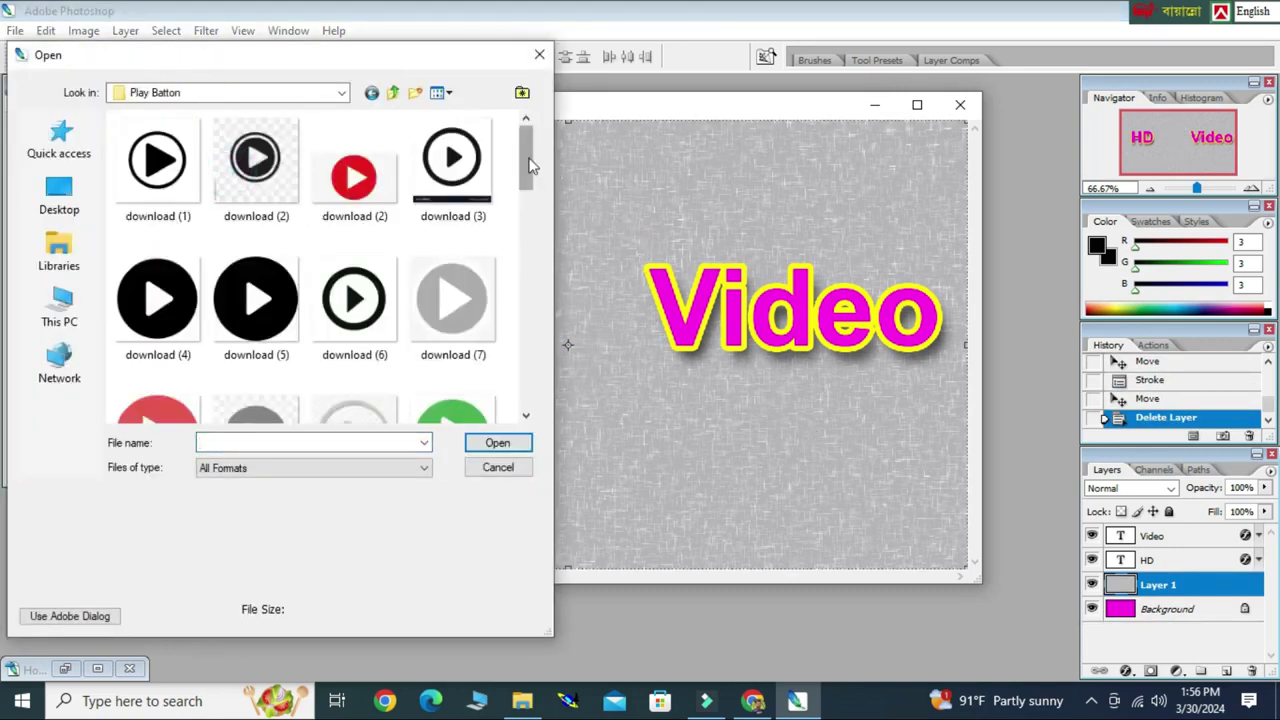
pyautogui.moveTo(529, 167); pyautogui.dragTo(537, 383)
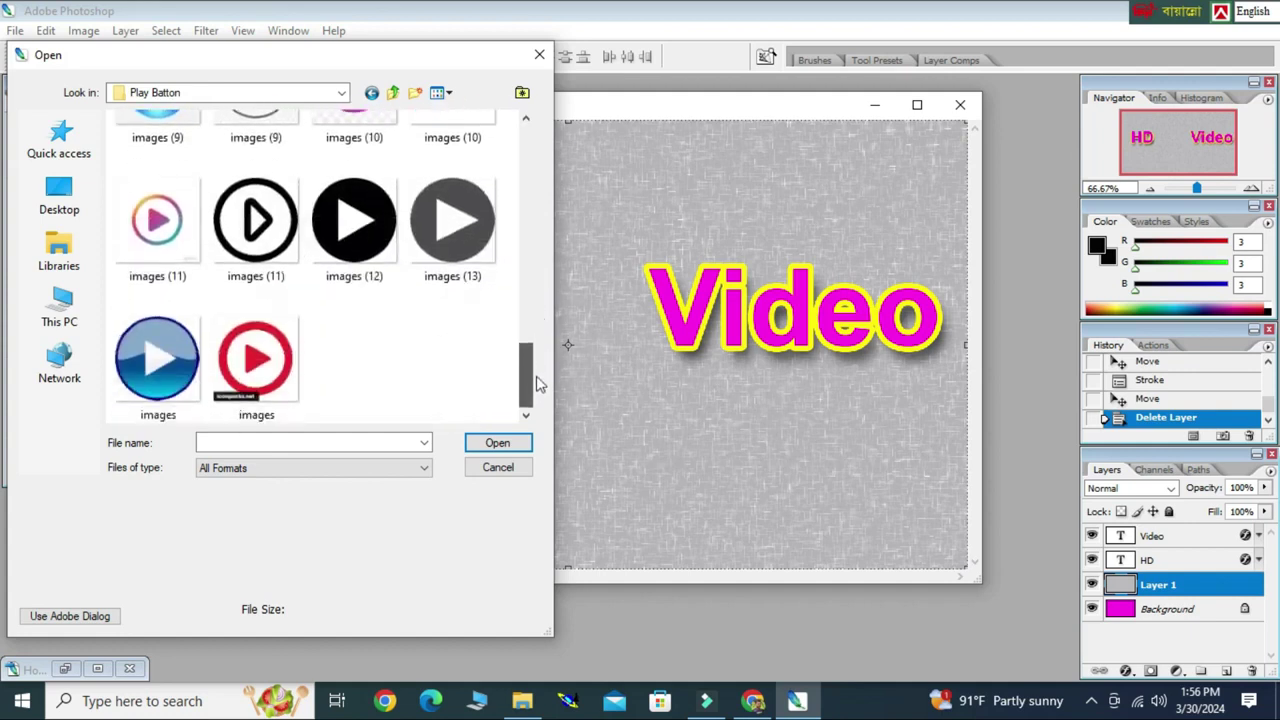
pyautogui.click(372, 252)
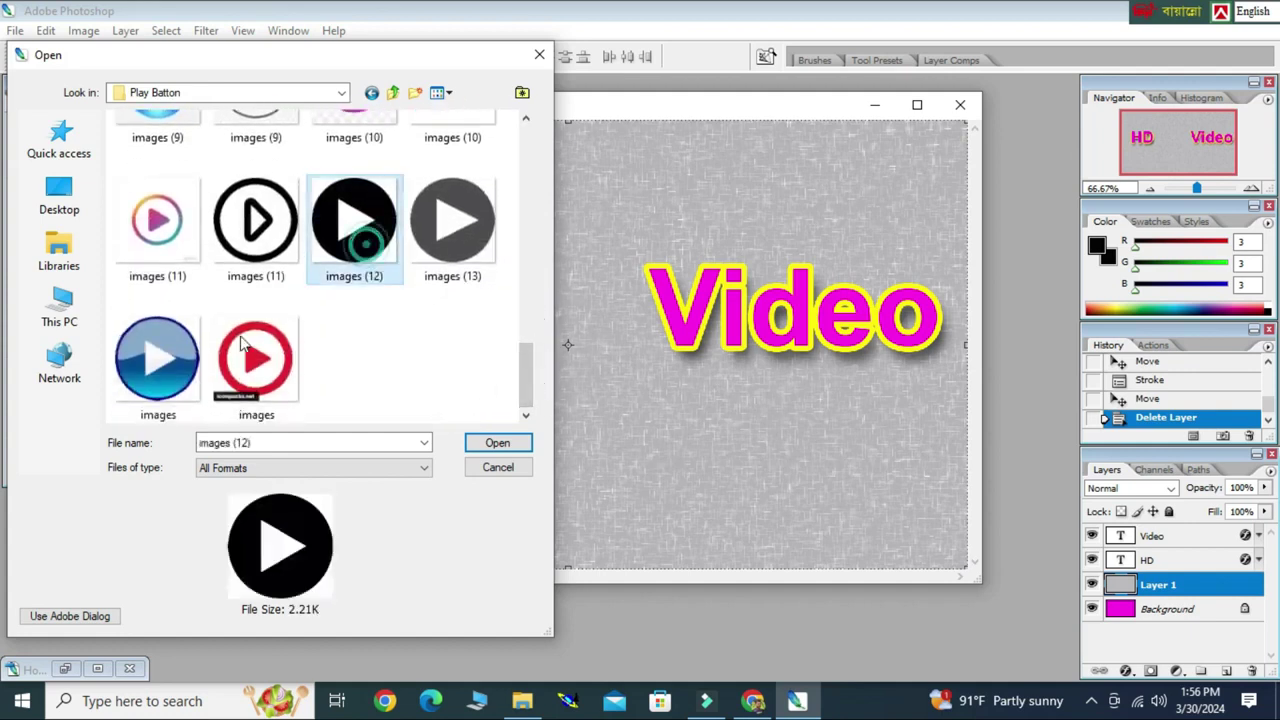
pyautogui.click(497, 443)
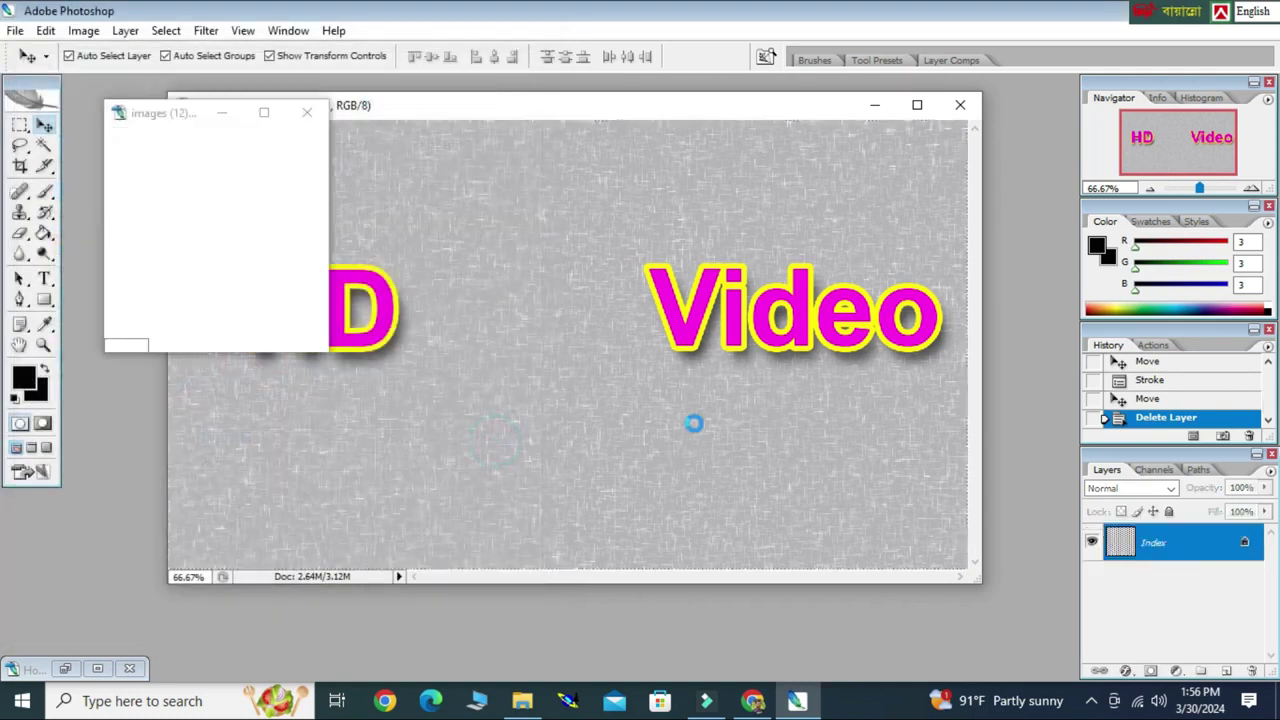
# Step: Copy the whole images (12) play button and paste it into the Untitled-1 HD Video design
pyautogui.moveTo(188, 210); pyautogui.dragTo(512, 267)
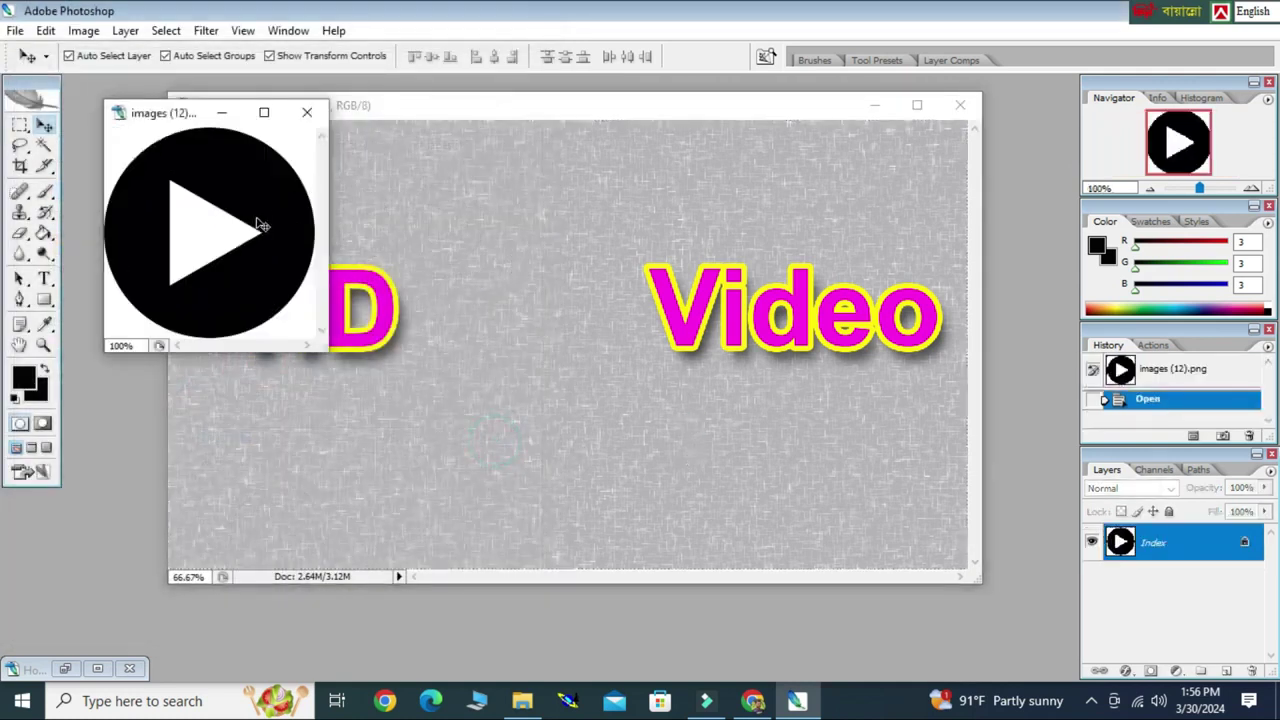
pyautogui.hotkey('ctrl', 'a')
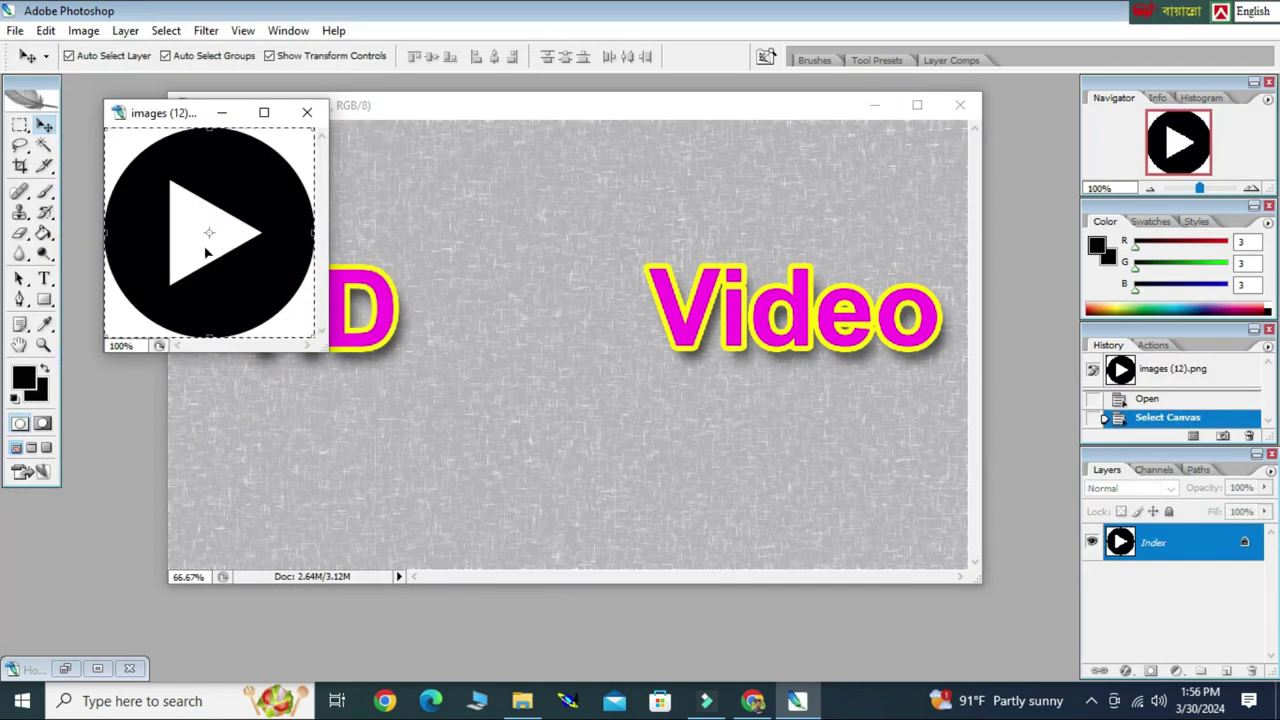
pyautogui.click(463, 105)
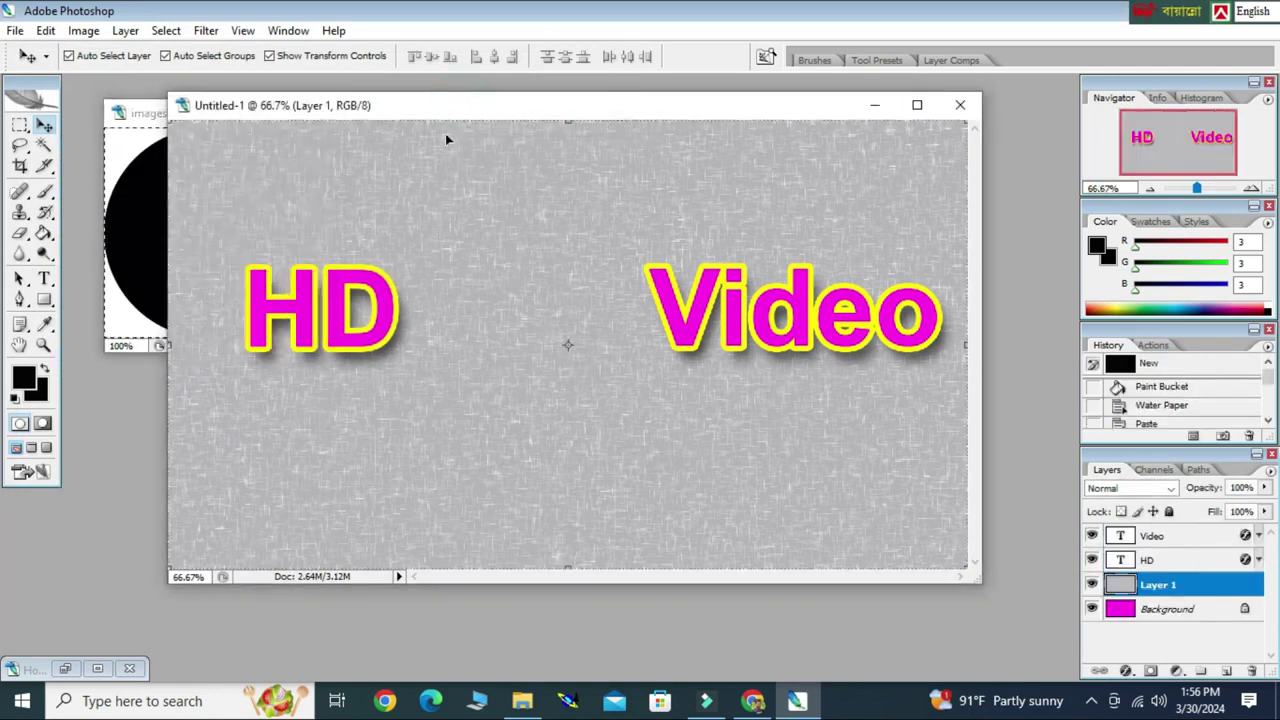
pyautogui.hotkey('ctrl', 'v')
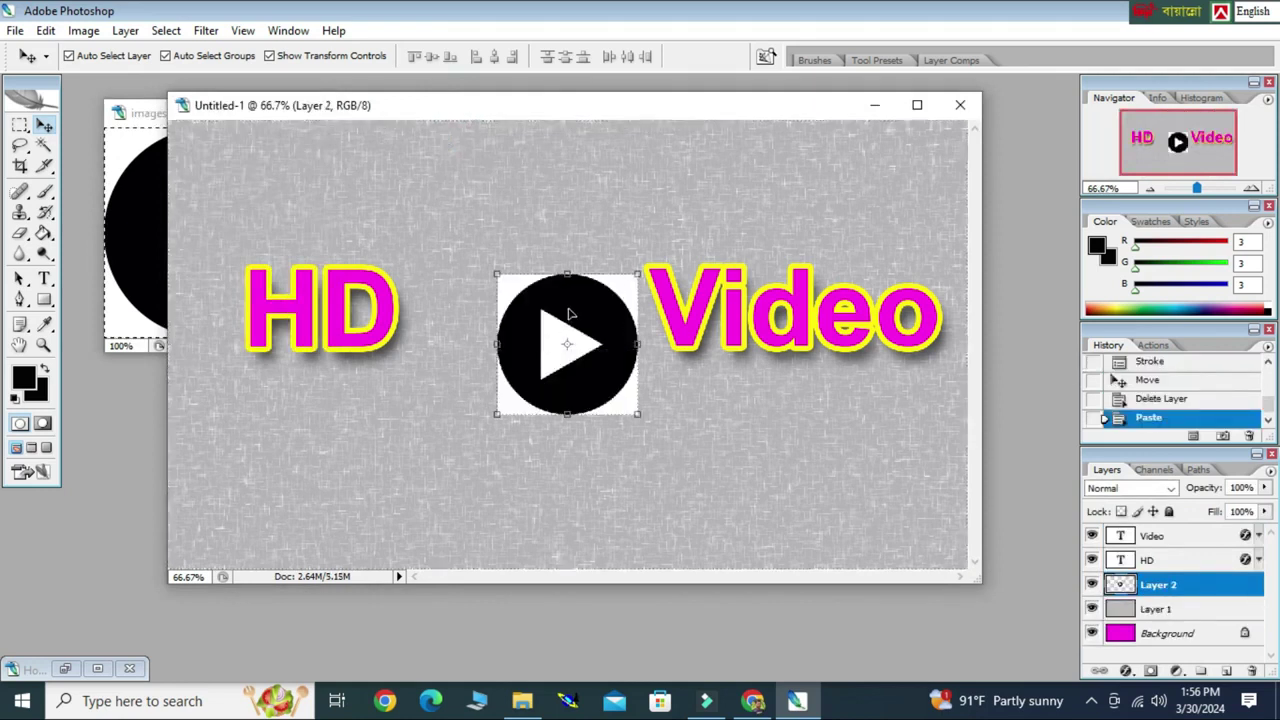
# Step: Move the play button between HD and Video and delete its four white corners with the Magic Wand
pyautogui.moveTo(569, 314); pyautogui.dragTo(533, 267)
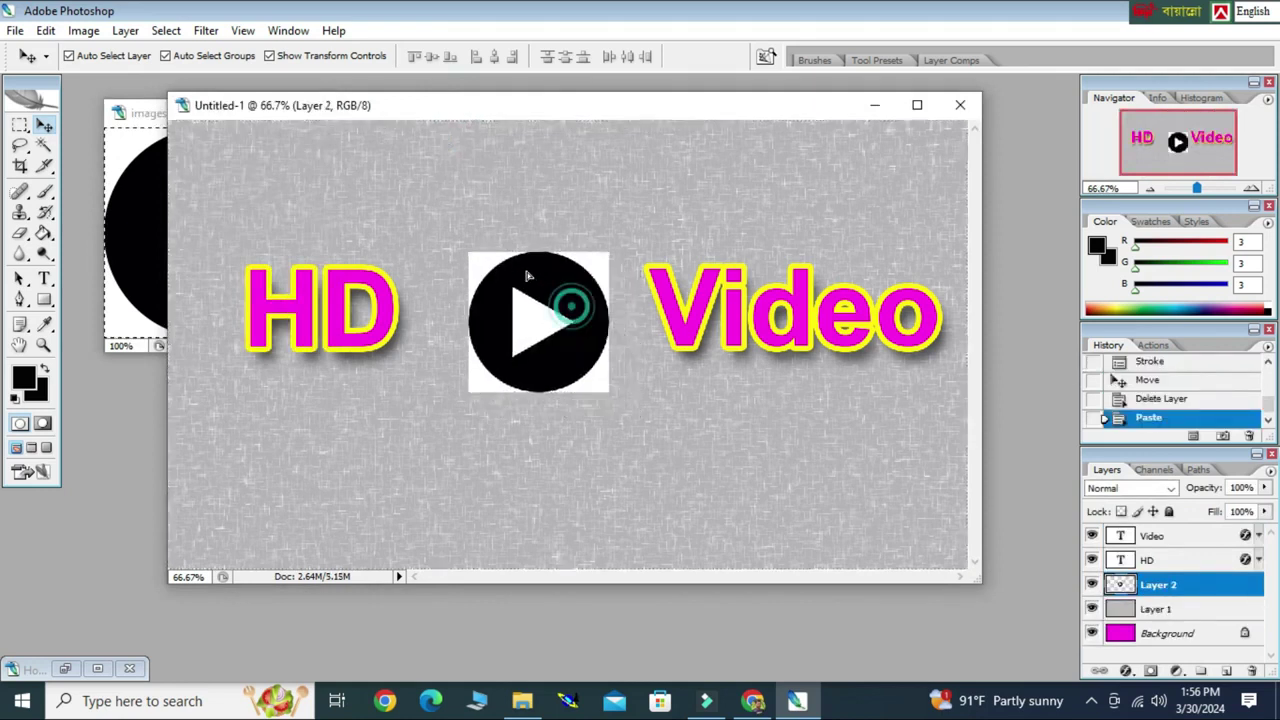
pyautogui.click(44, 145)
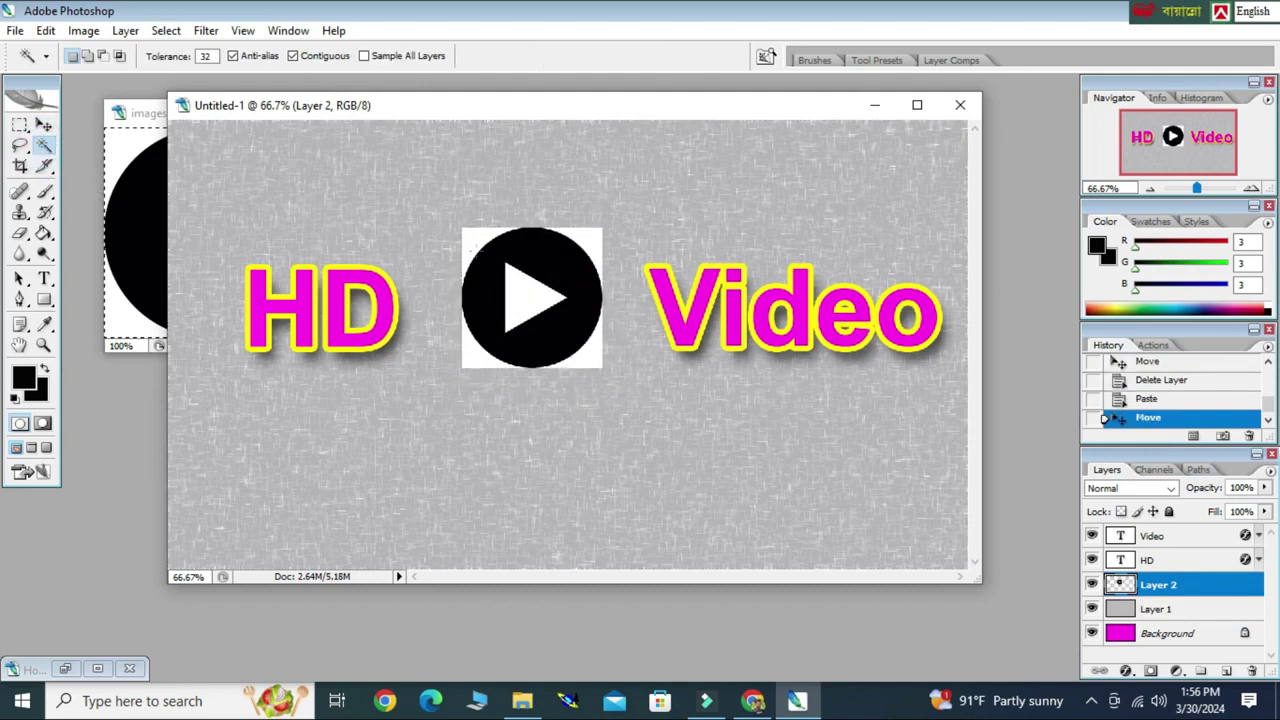
pyautogui.click(470, 245)
pyautogui.click(87, 55)
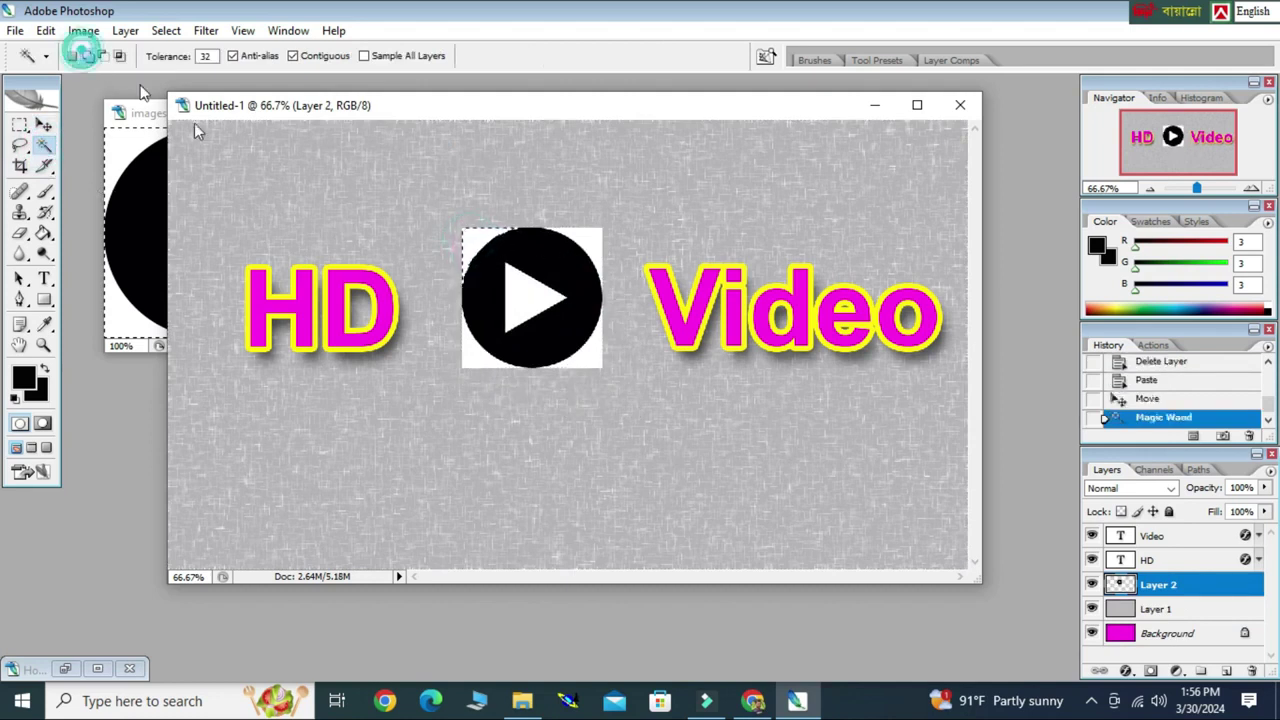
pyautogui.click(579, 238)
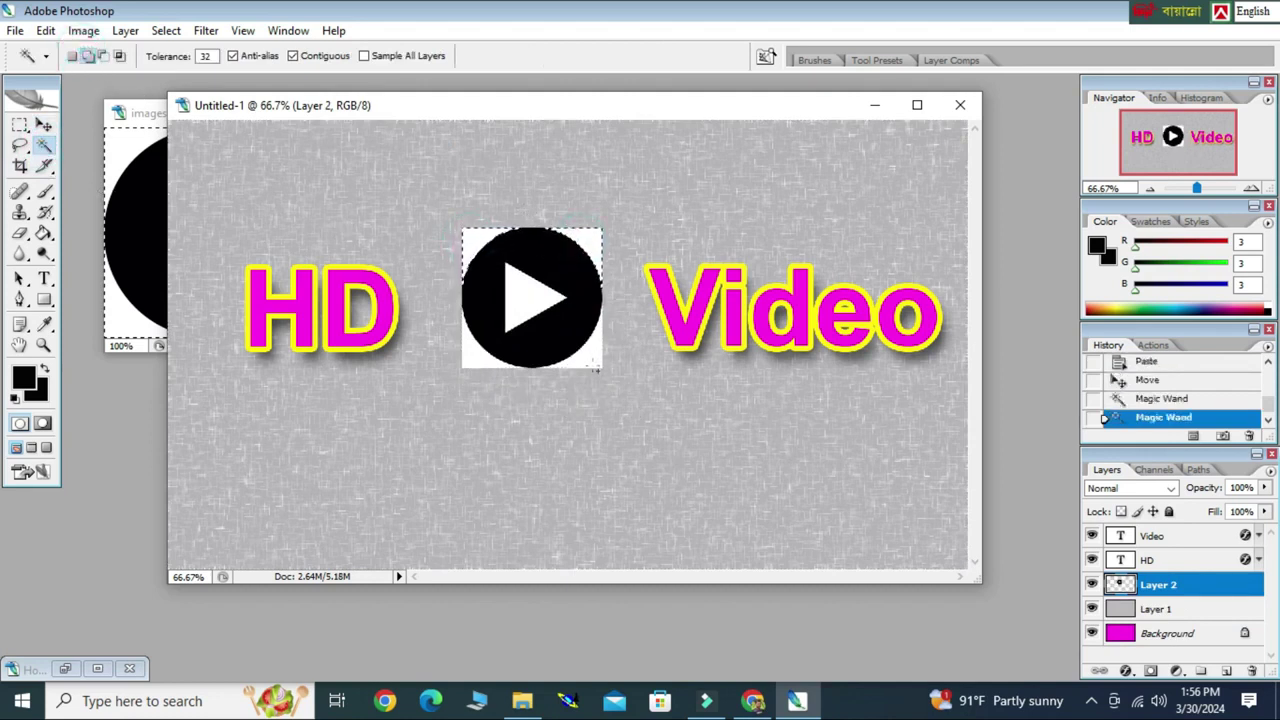
pyautogui.click(588, 362)
pyautogui.click(474, 365)
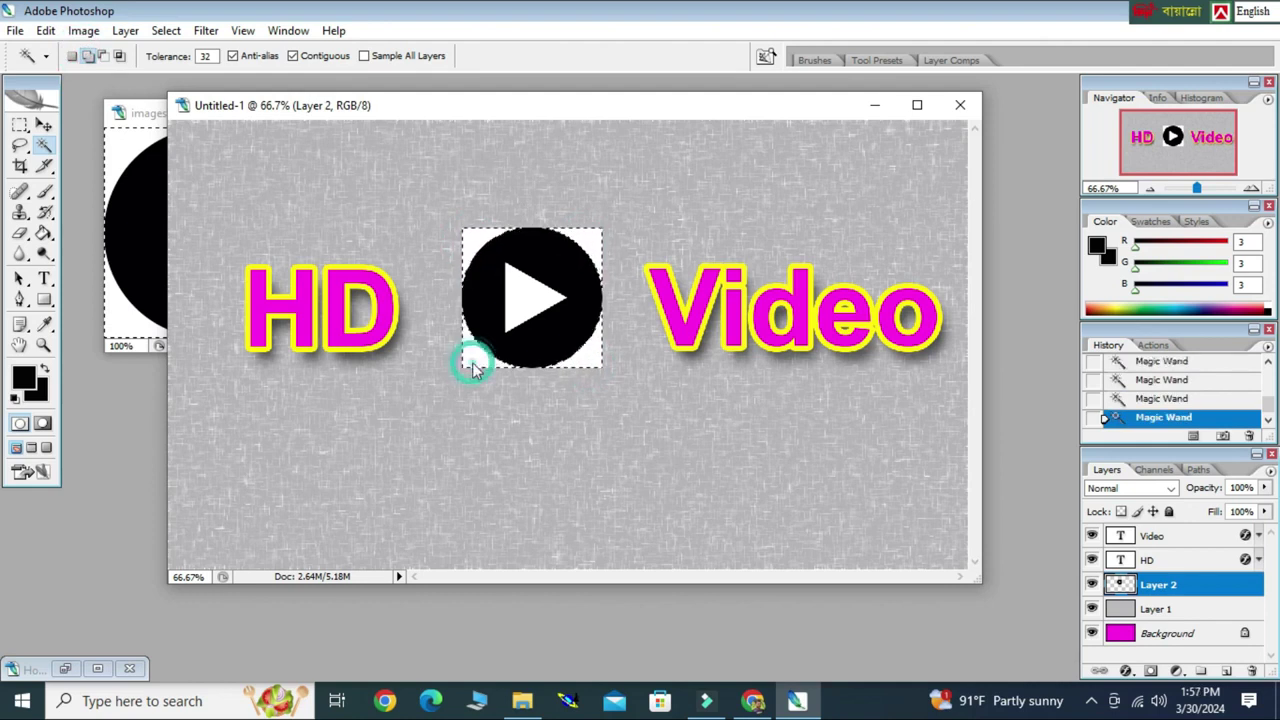
pyautogui.press('Delete')
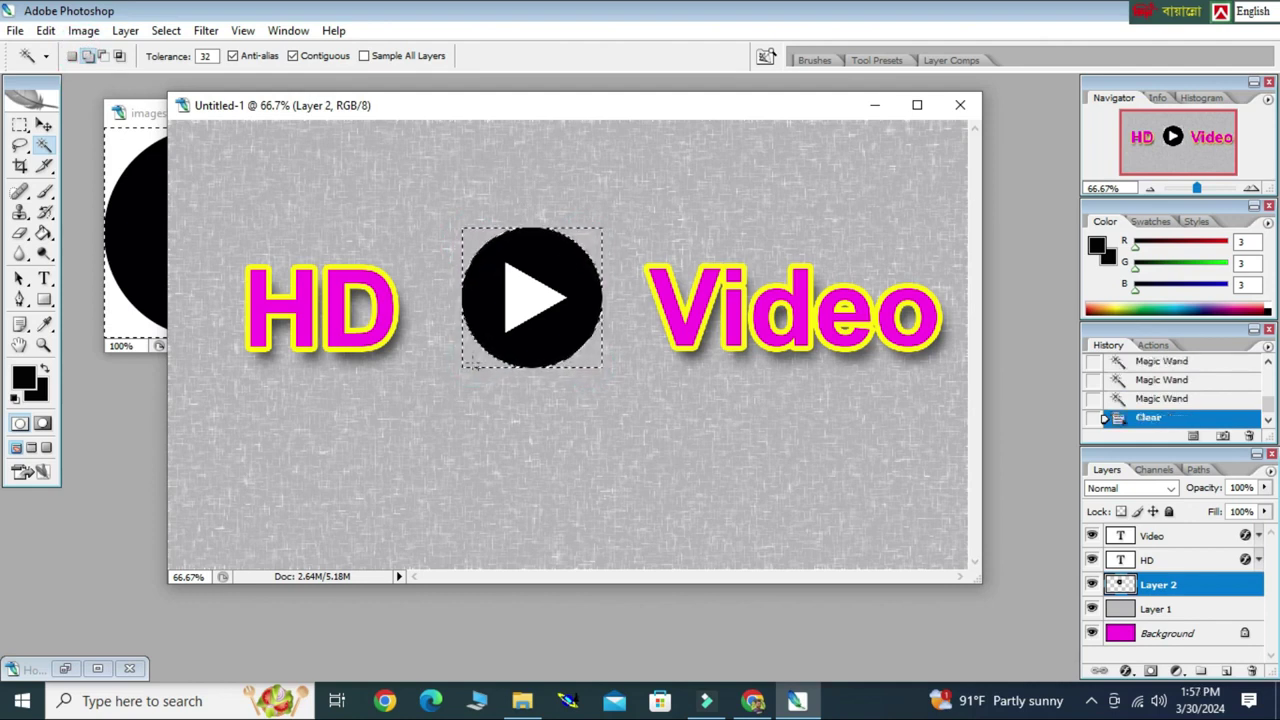
pyautogui.hotkey('ctrl', 'd')
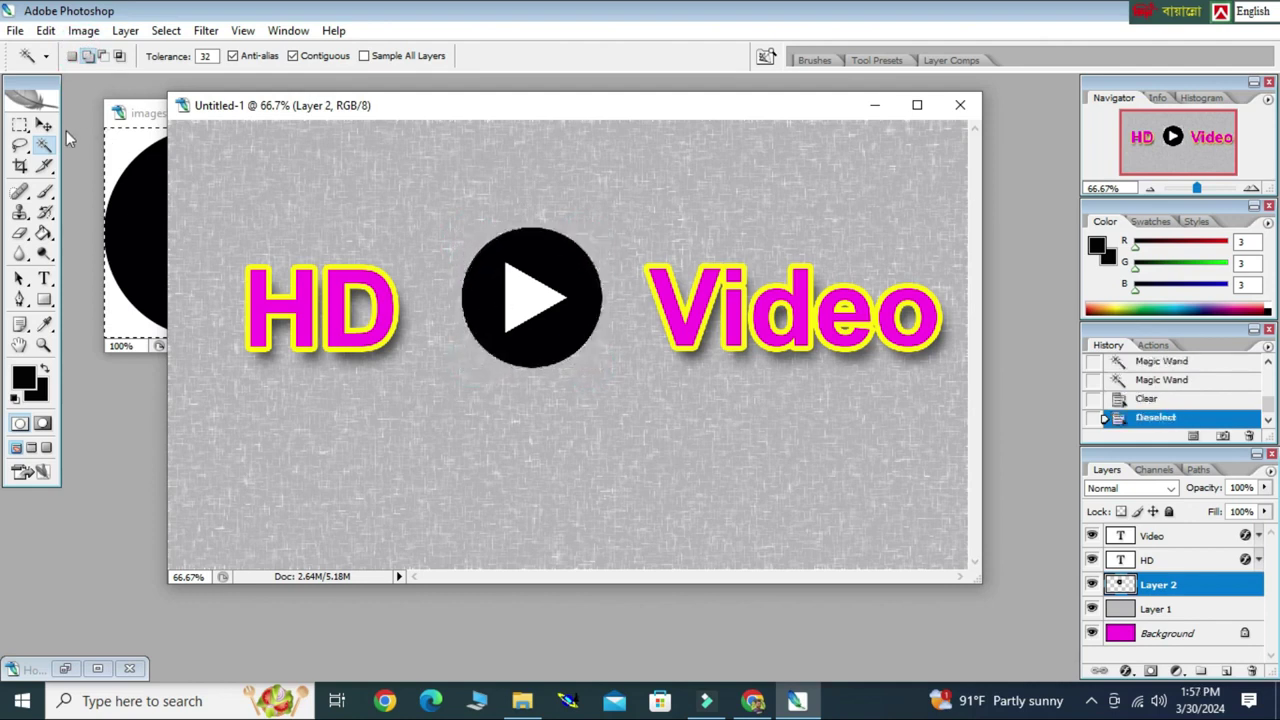
pyautogui.click(44, 124)
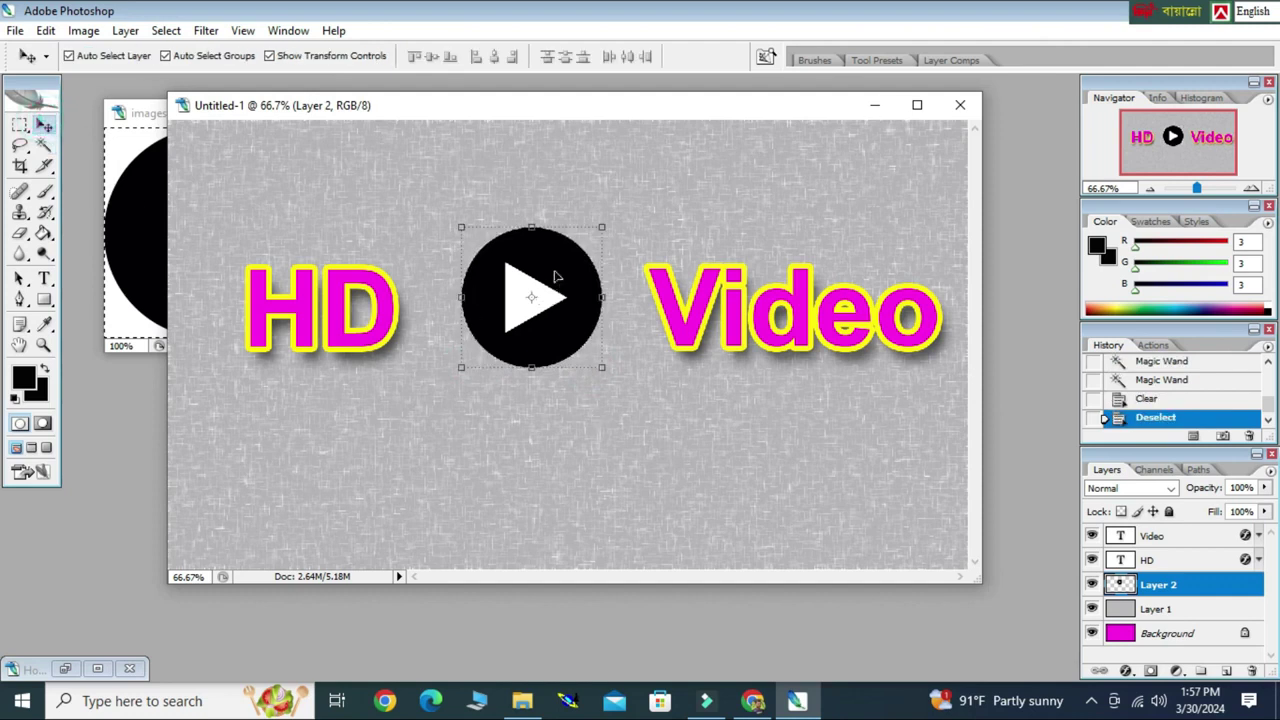
# Step: Nudge the play circle right and down, try a white 10 px stroke, then undo it
pyautogui.moveTo(556, 276); pyautogui.dragTo(572, 286)
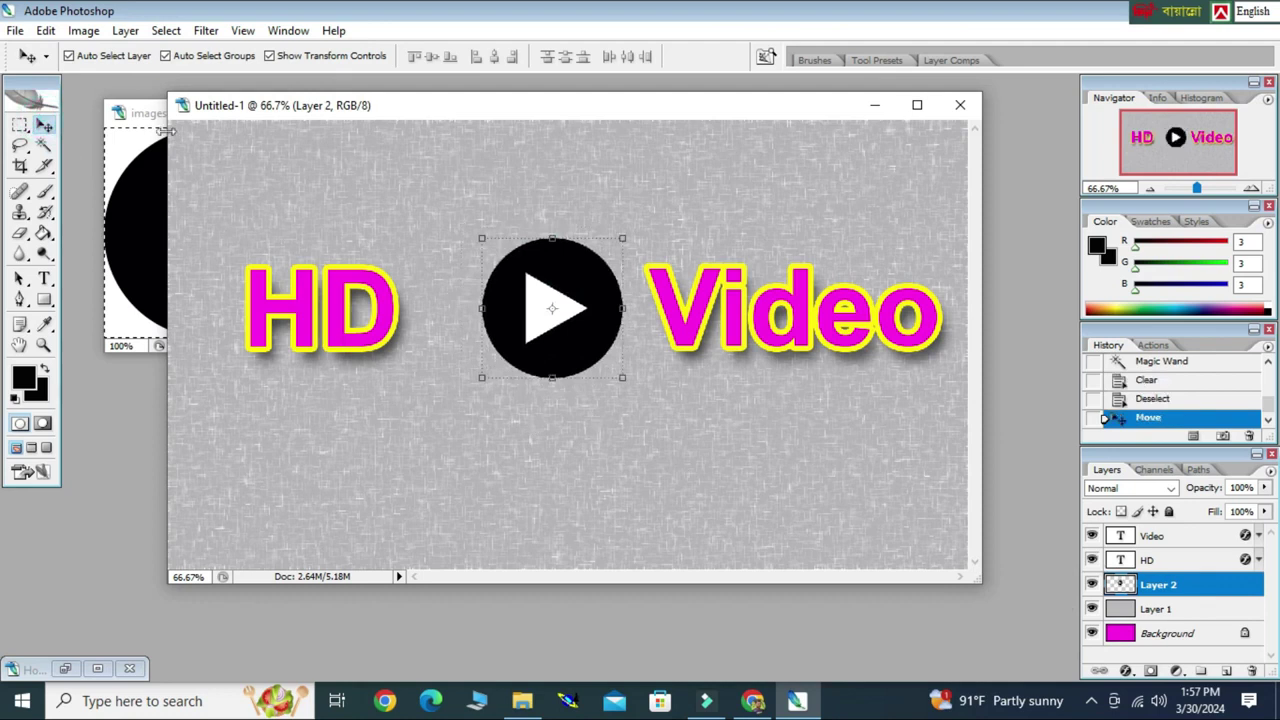
pyautogui.click(15, 30)
pyautogui.moveTo(45, 30)
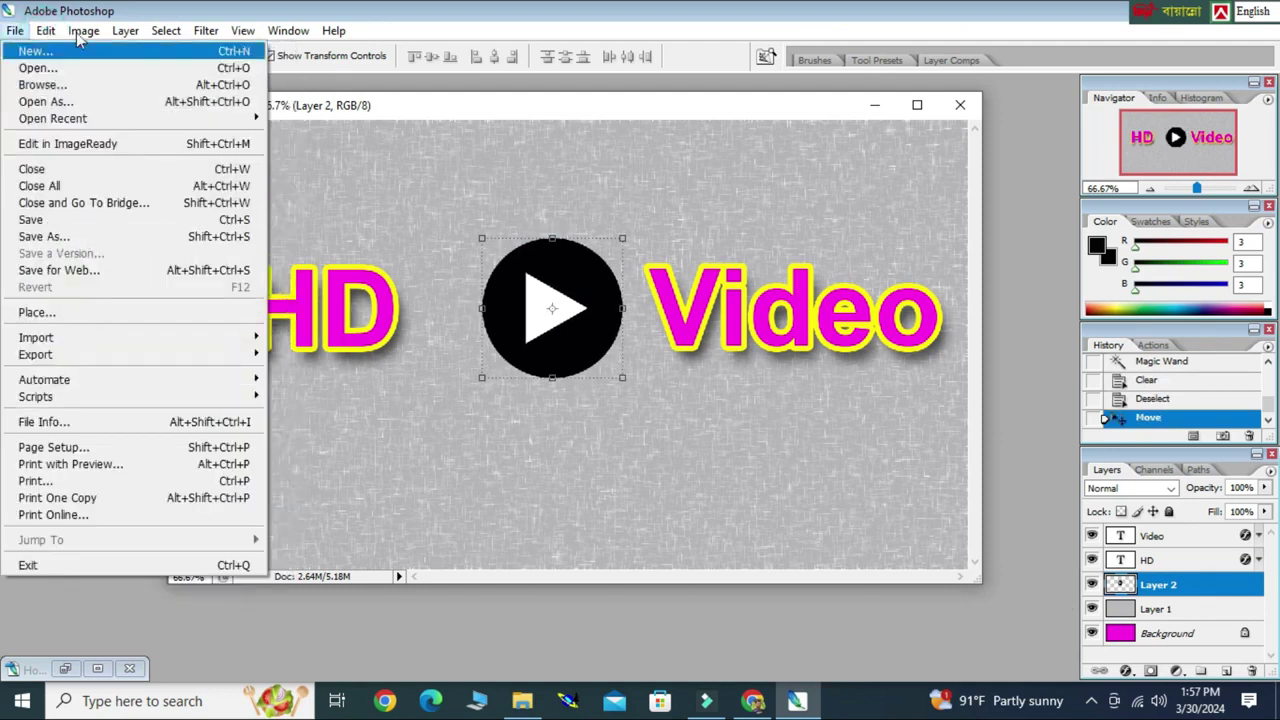
pyautogui.click(70, 303)
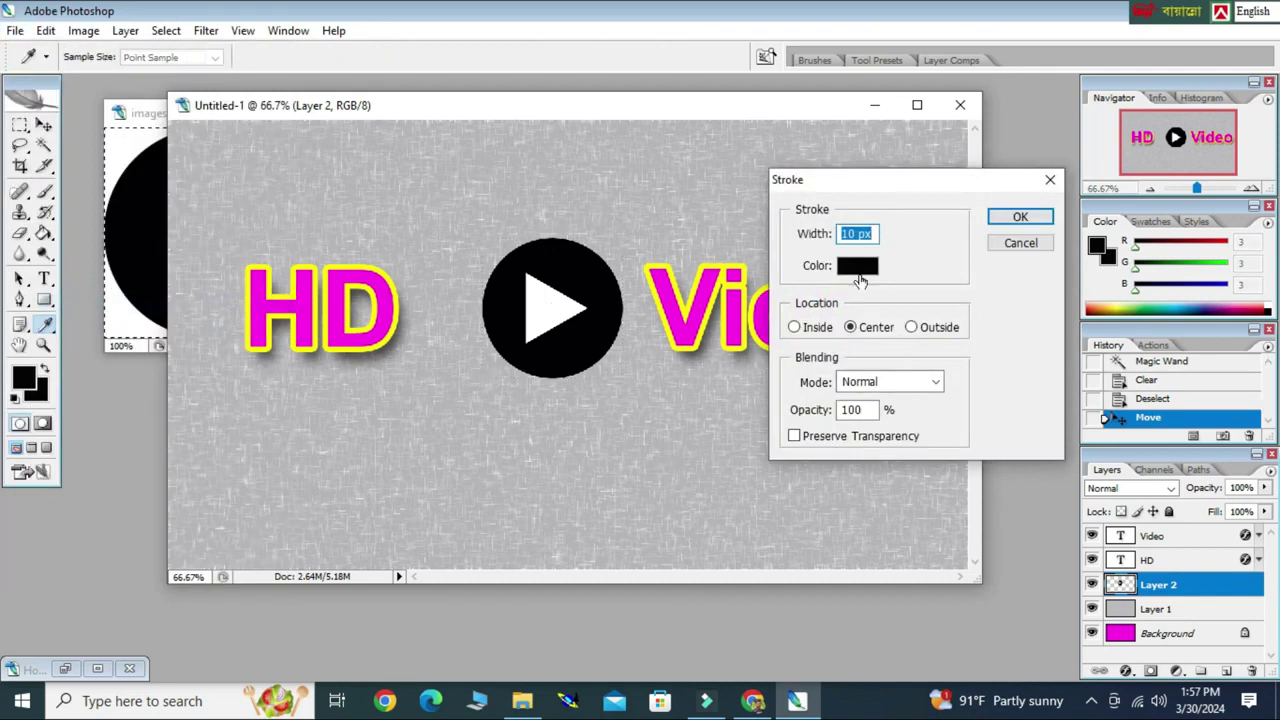
pyautogui.click(857, 265)
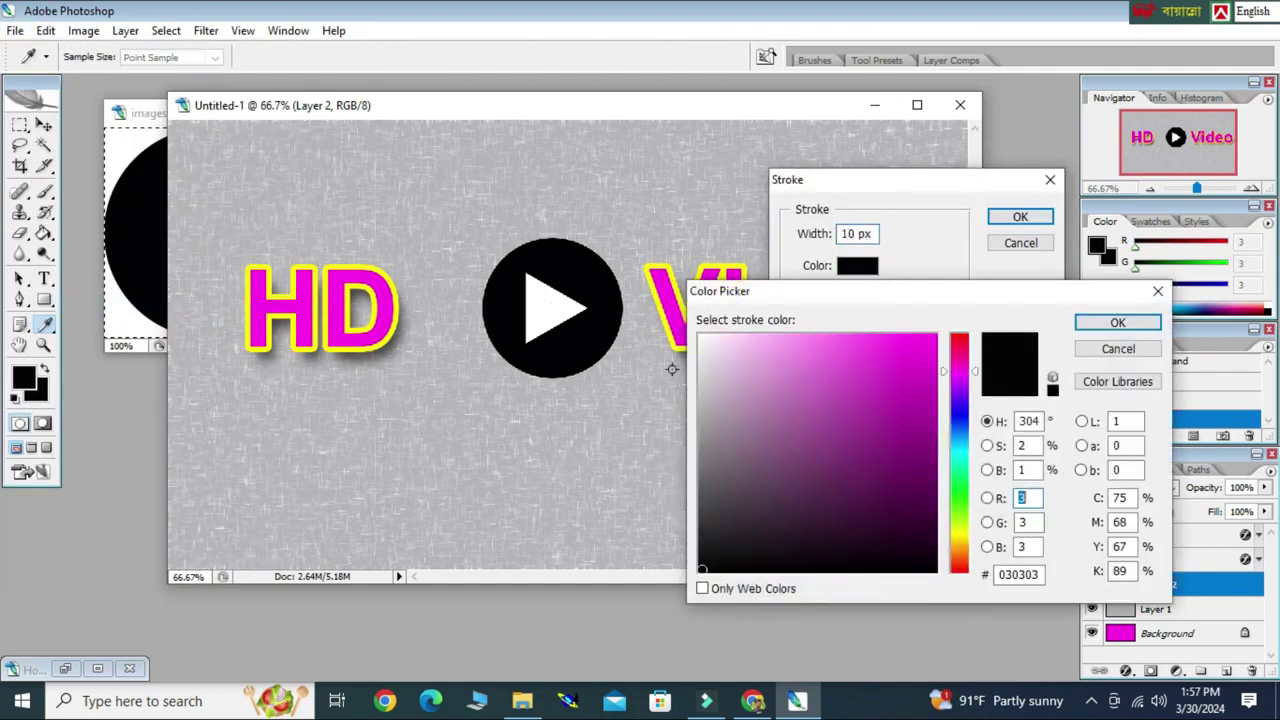
pyautogui.click(541, 310)
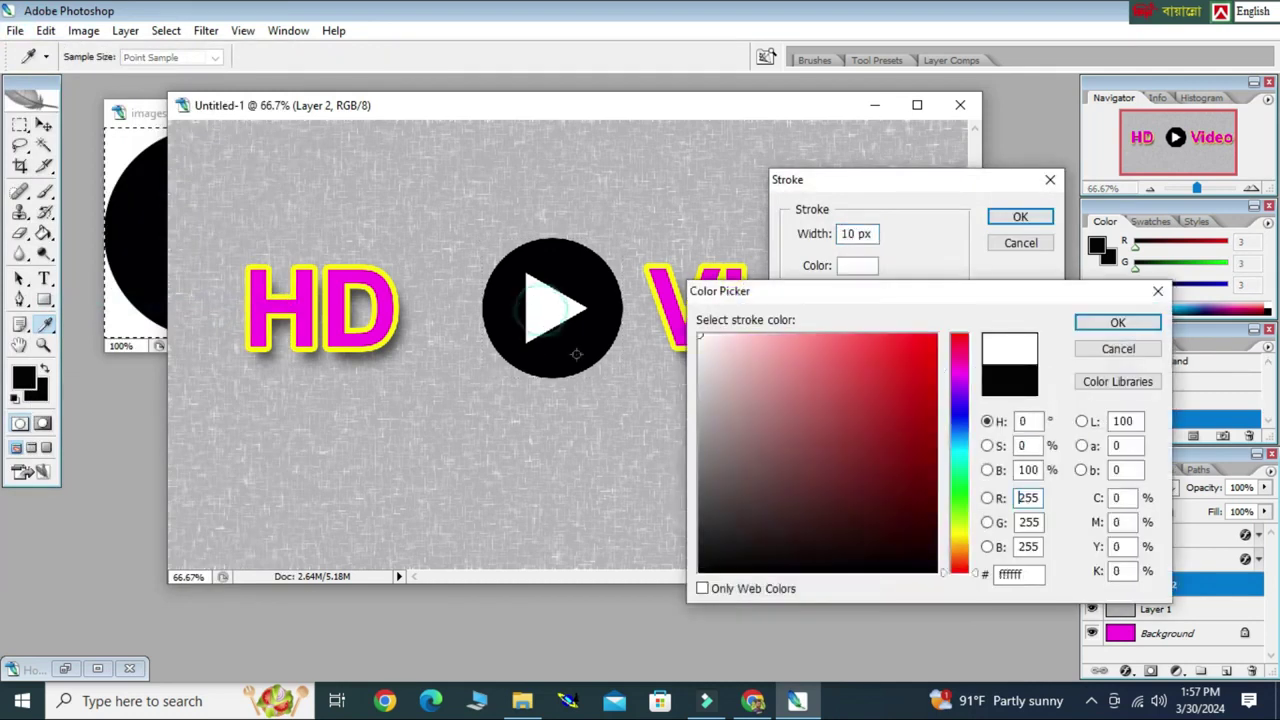
pyautogui.click(1117, 322)
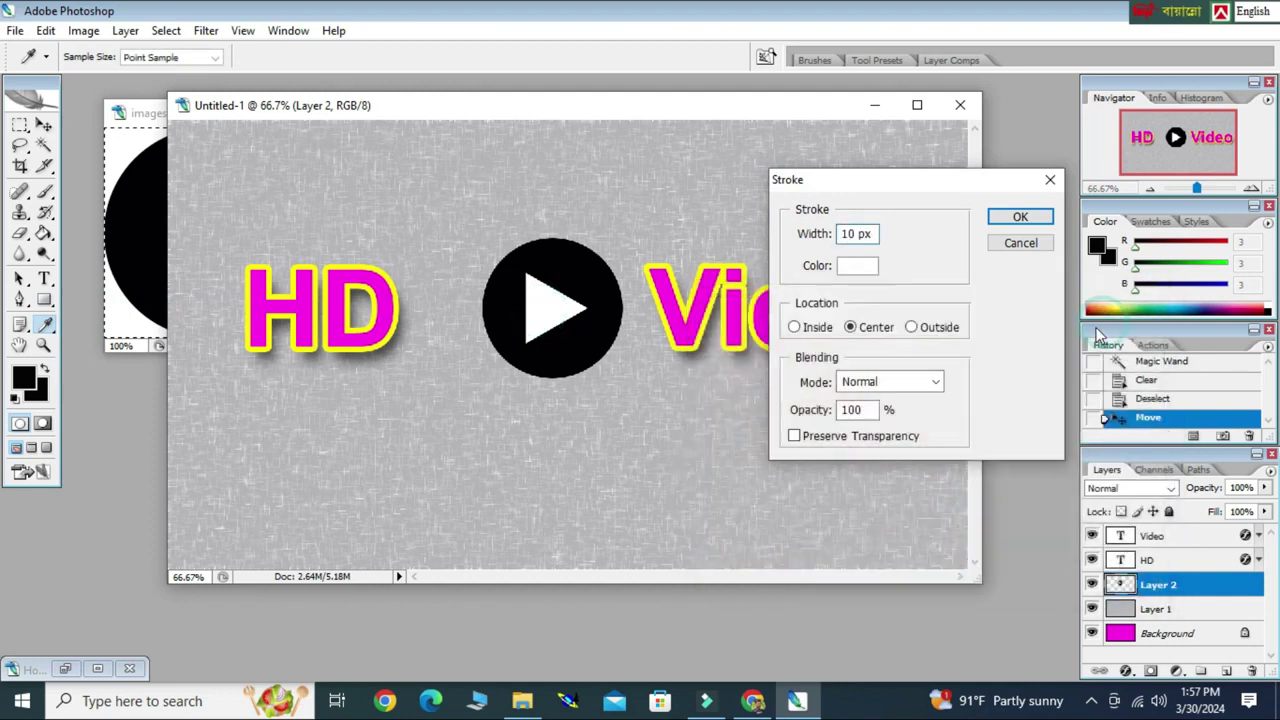
pyautogui.click(1022, 217)
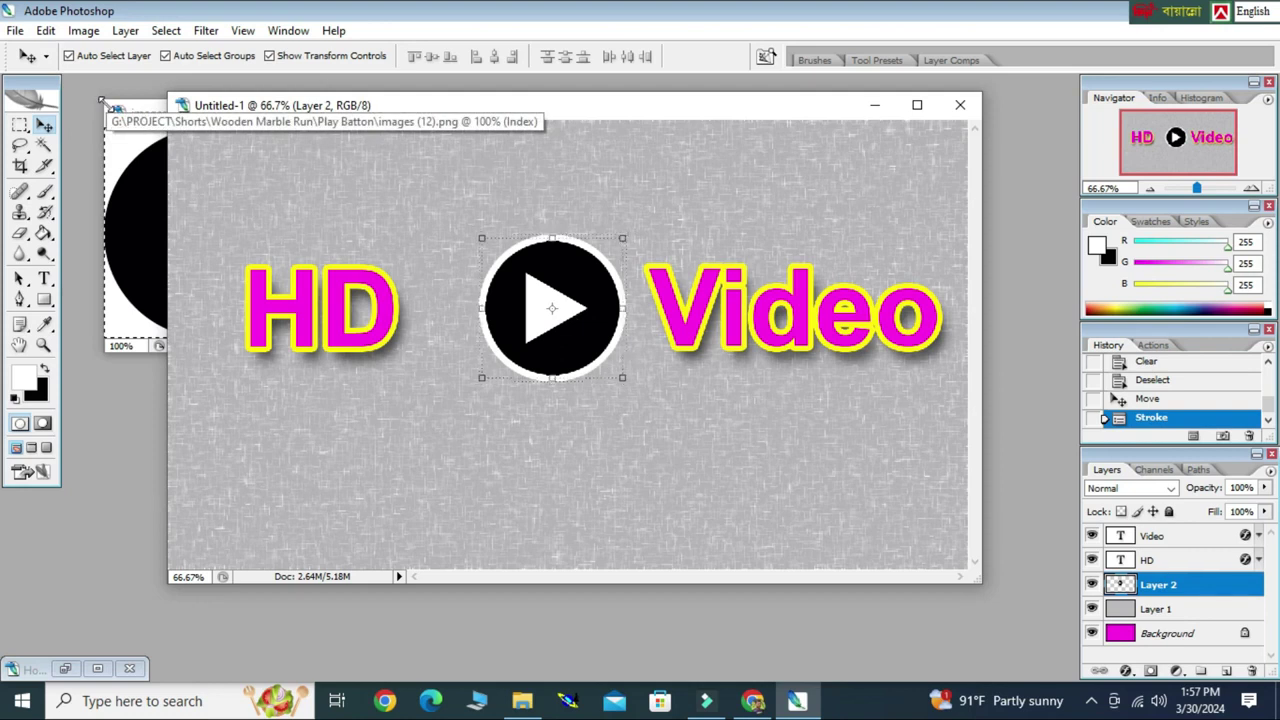
pyautogui.hotkey('ctrl', 'z')
# Step: Apply a 14 px white stroke to the play circle and nudge it to centre between HD and Video
pyautogui.click(45, 31)
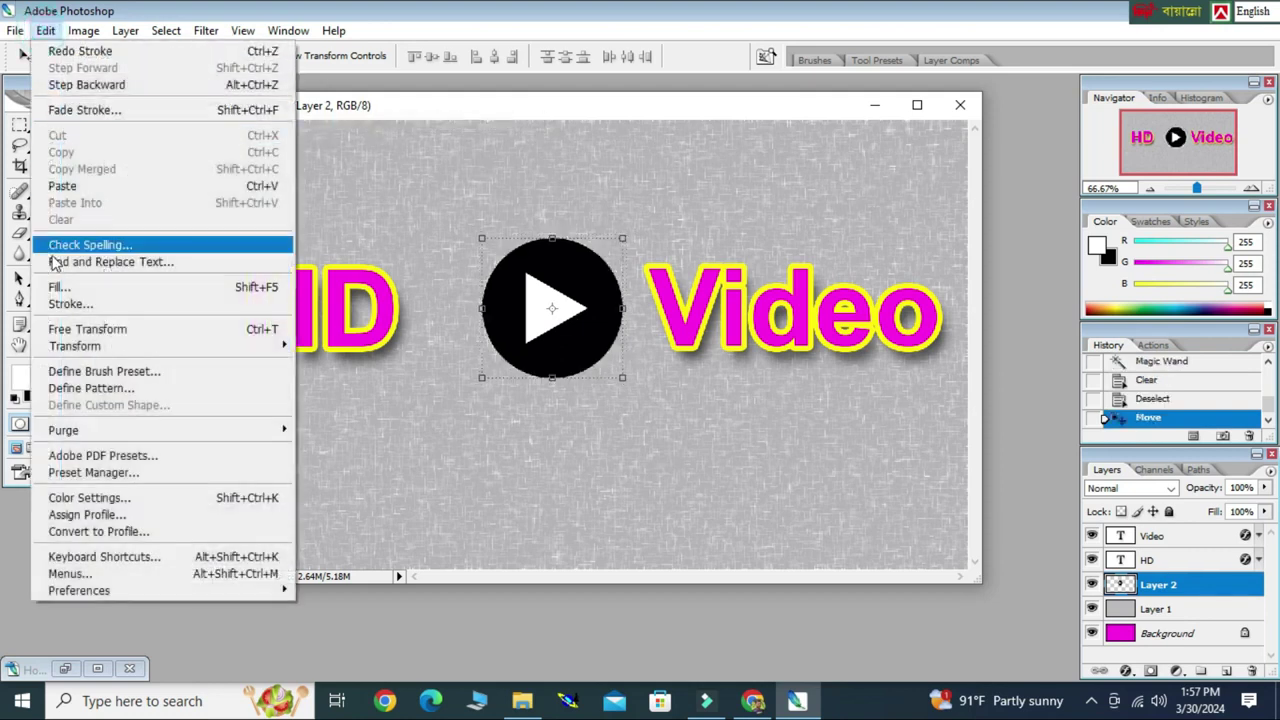
pyautogui.click(72, 302)
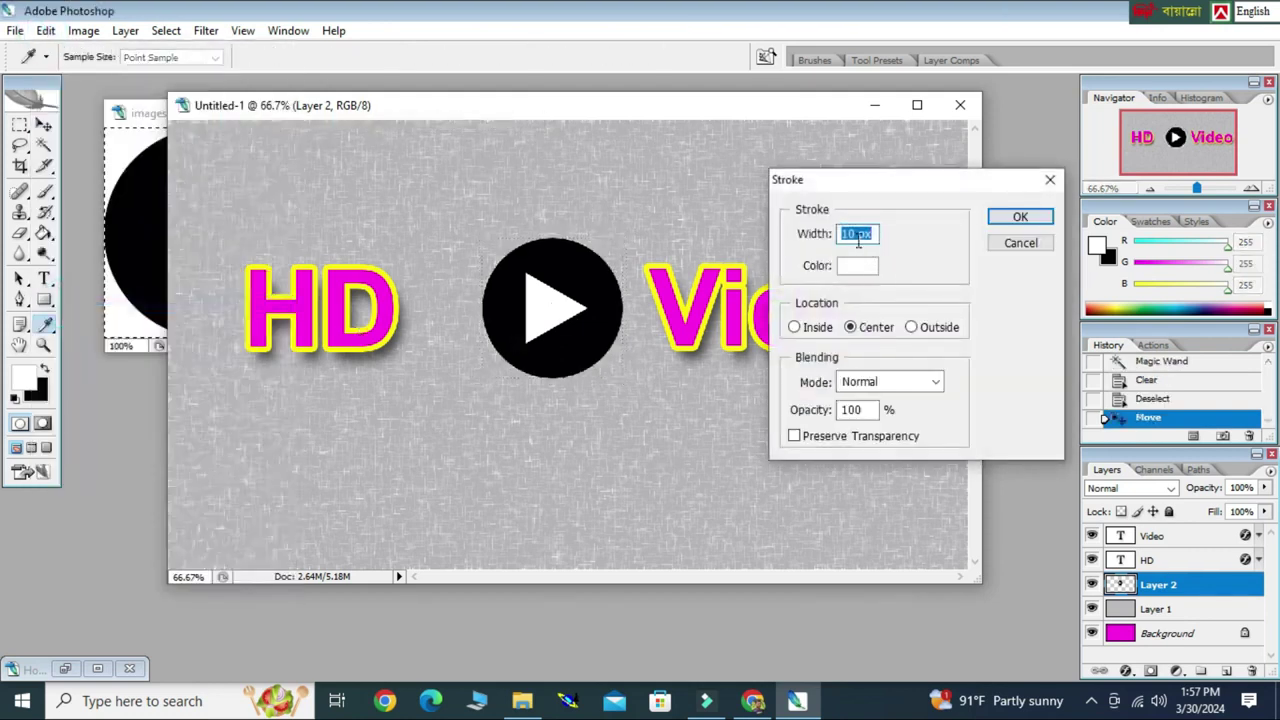
pyautogui.click(852, 233)
pyautogui.write('4')
pyautogui.click(1022, 220)
pyautogui.press('v')
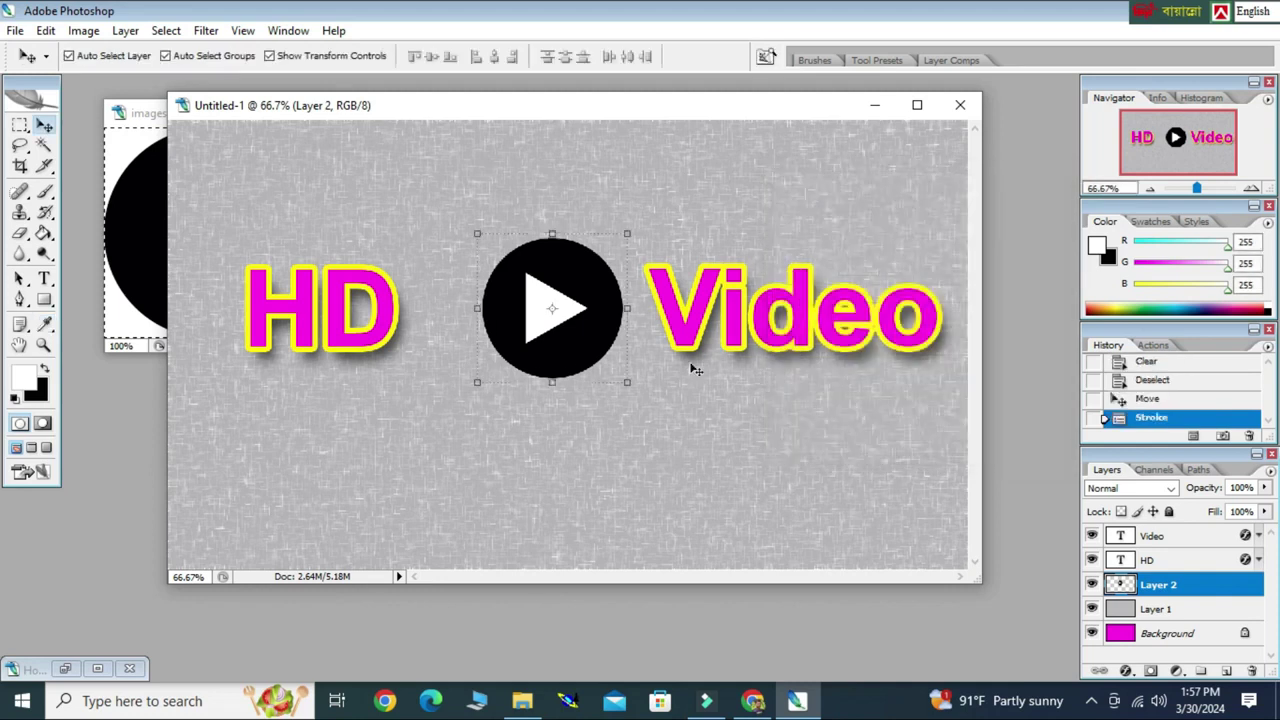
pyautogui.hotkey('ctrl', 'h')
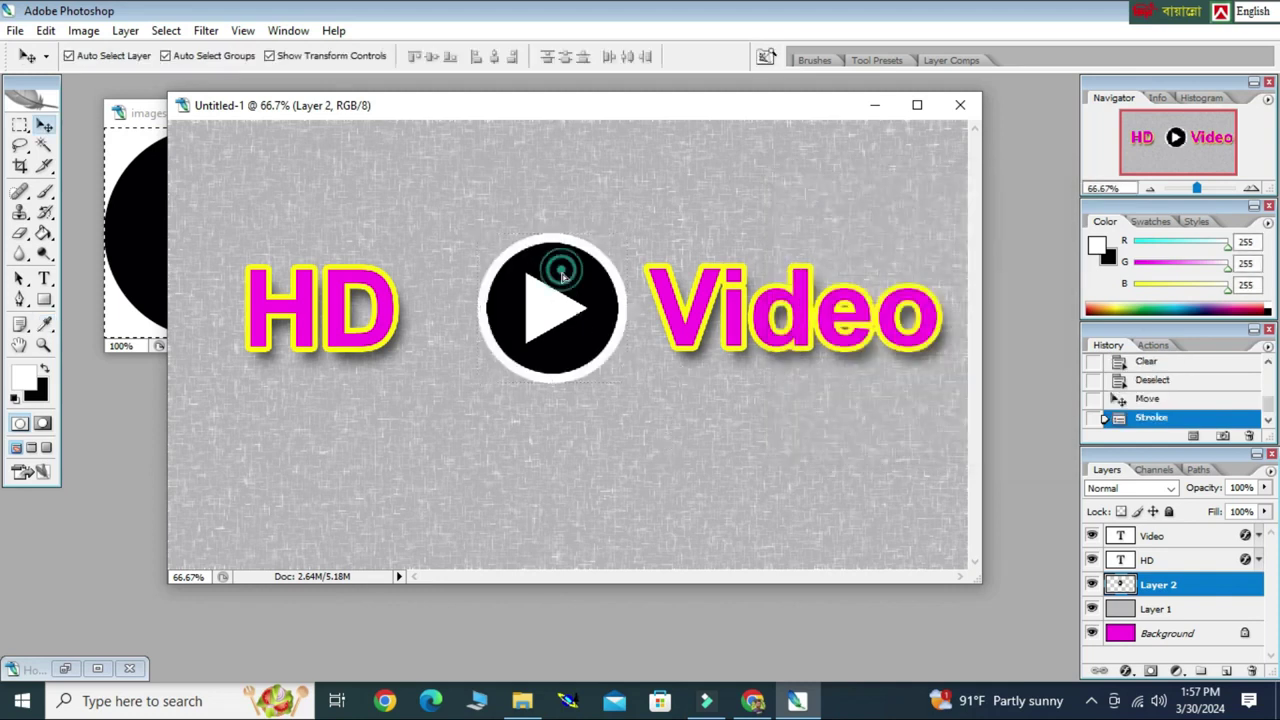
pyautogui.click(563, 278)
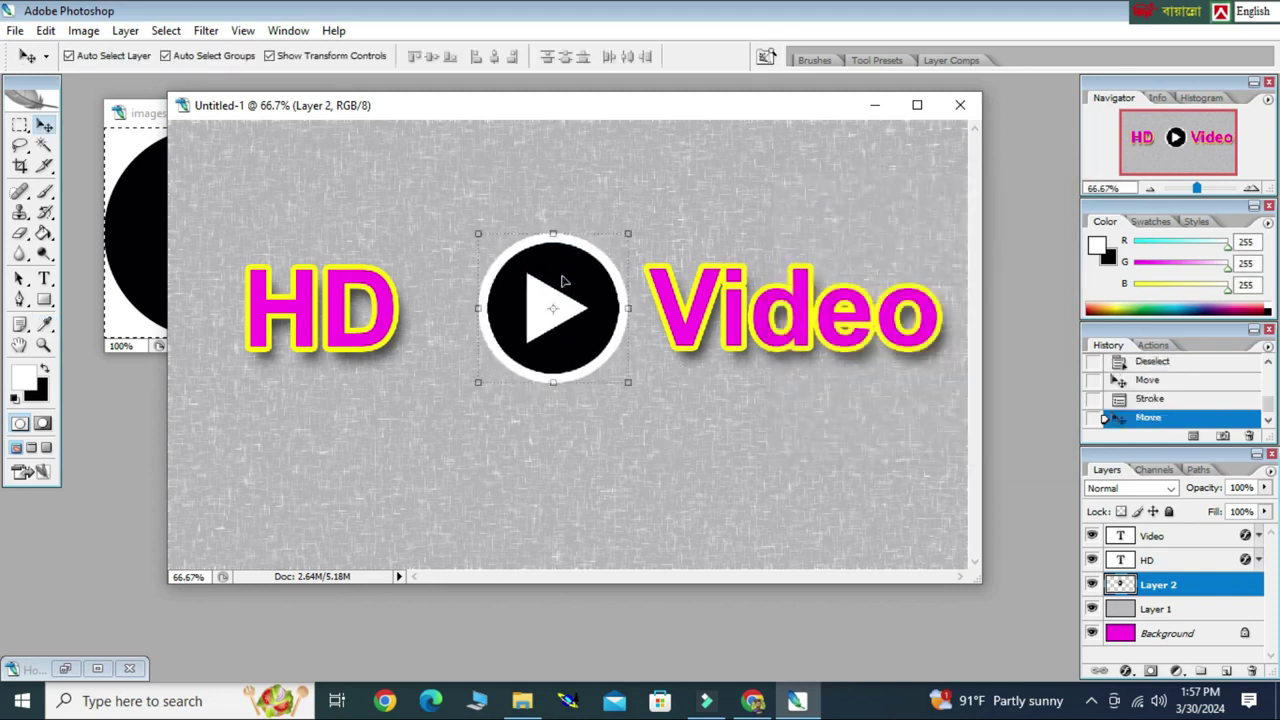
# Step: Delete the HD, Video and Layer 1 layers and add an empty Layer 3
pyautogui.click(336, 341)
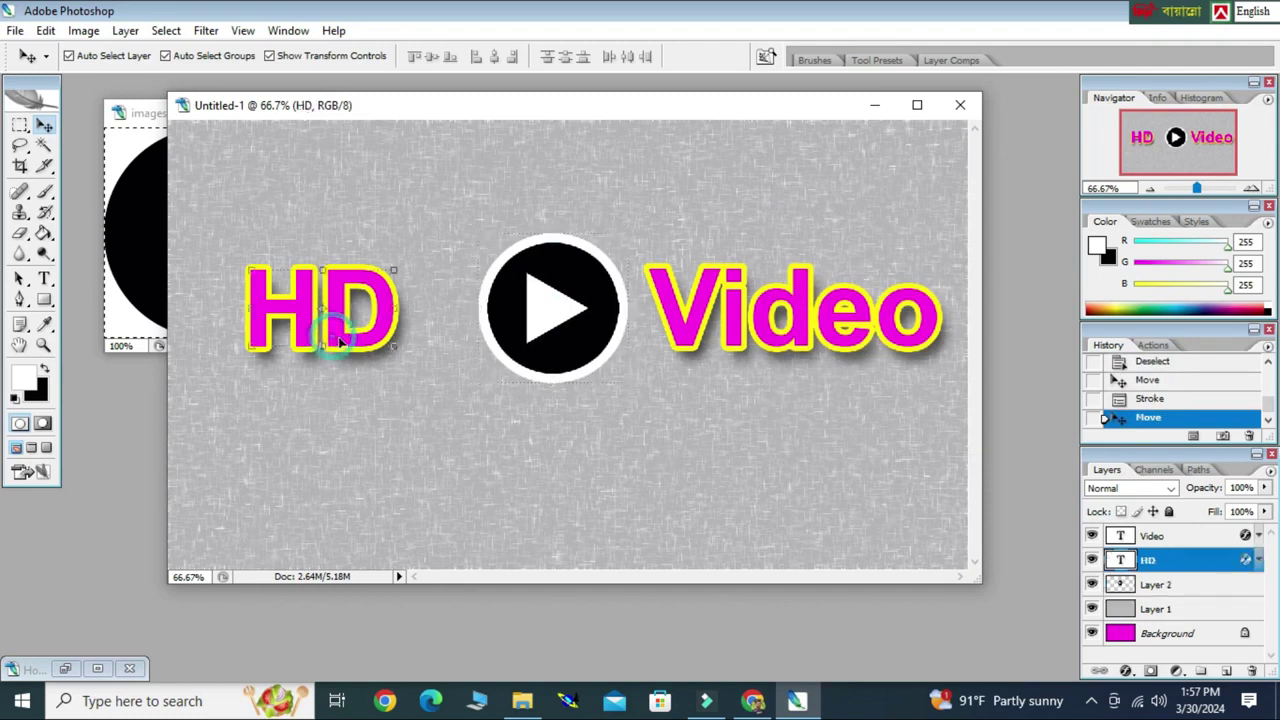
pyautogui.press('Delete')
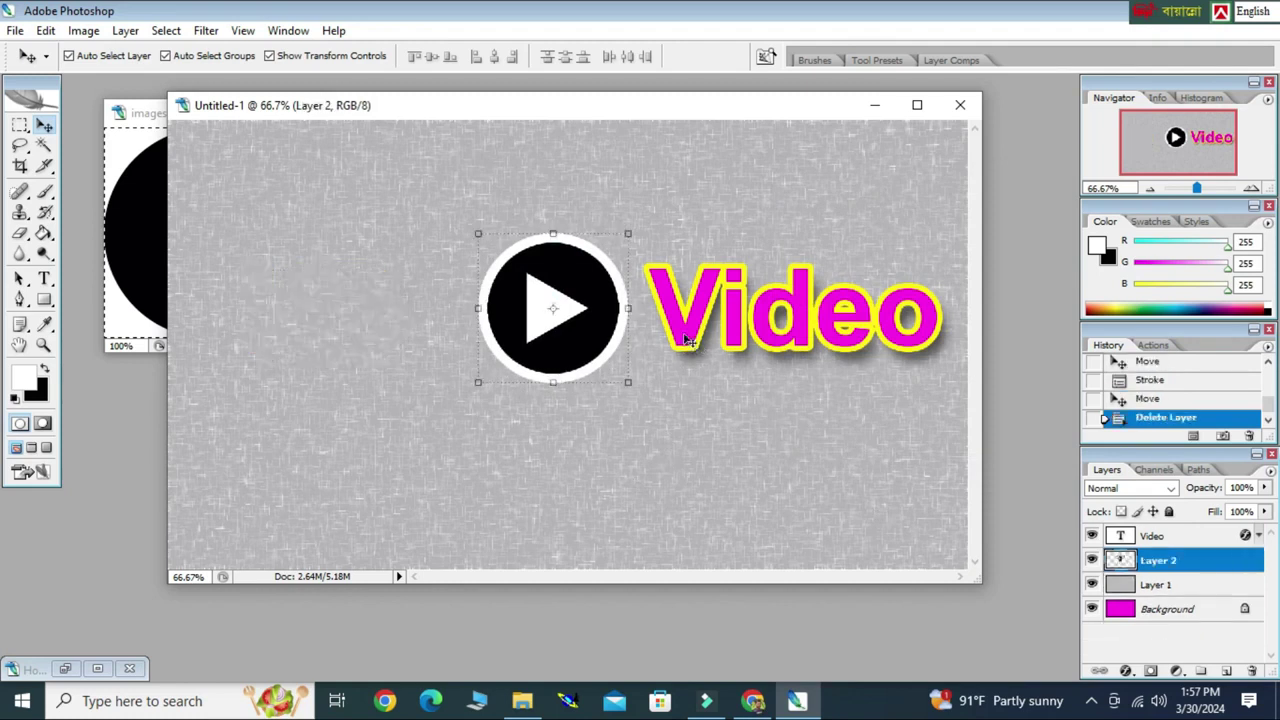
pyautogui.click(684, 338)
pyautogui.press('Delete')
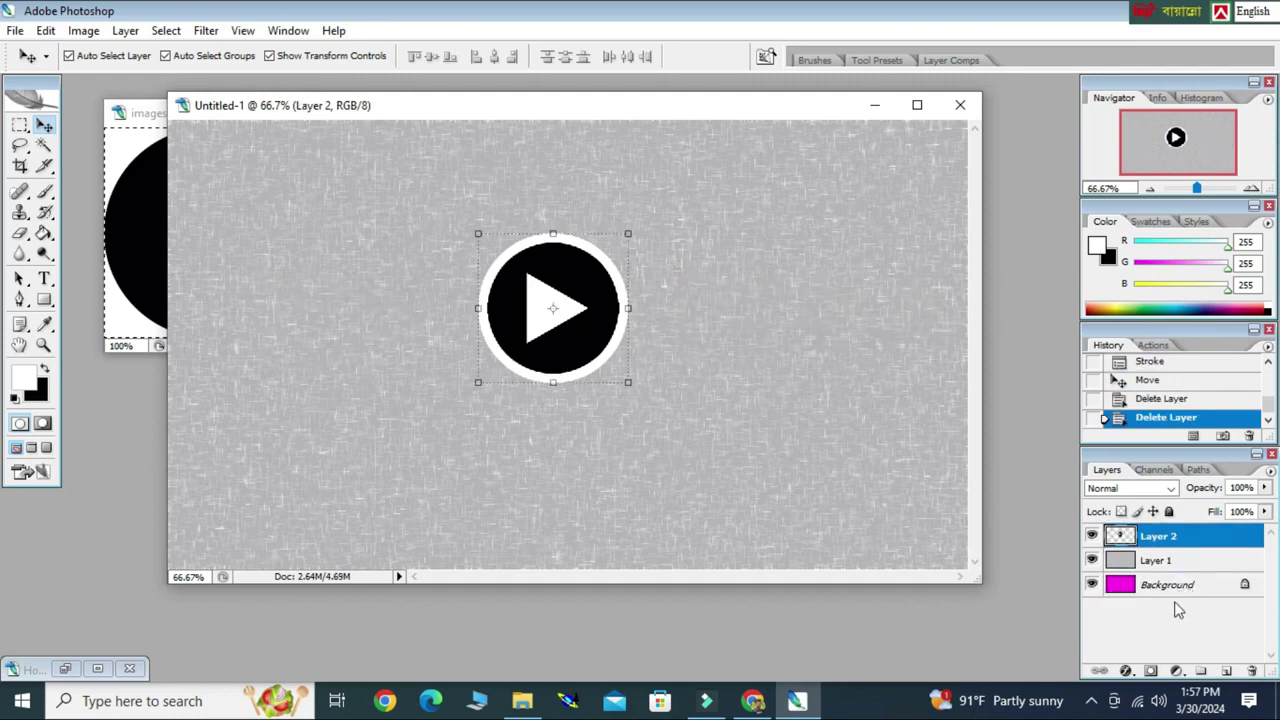
pyautogui.click(1163, 562)
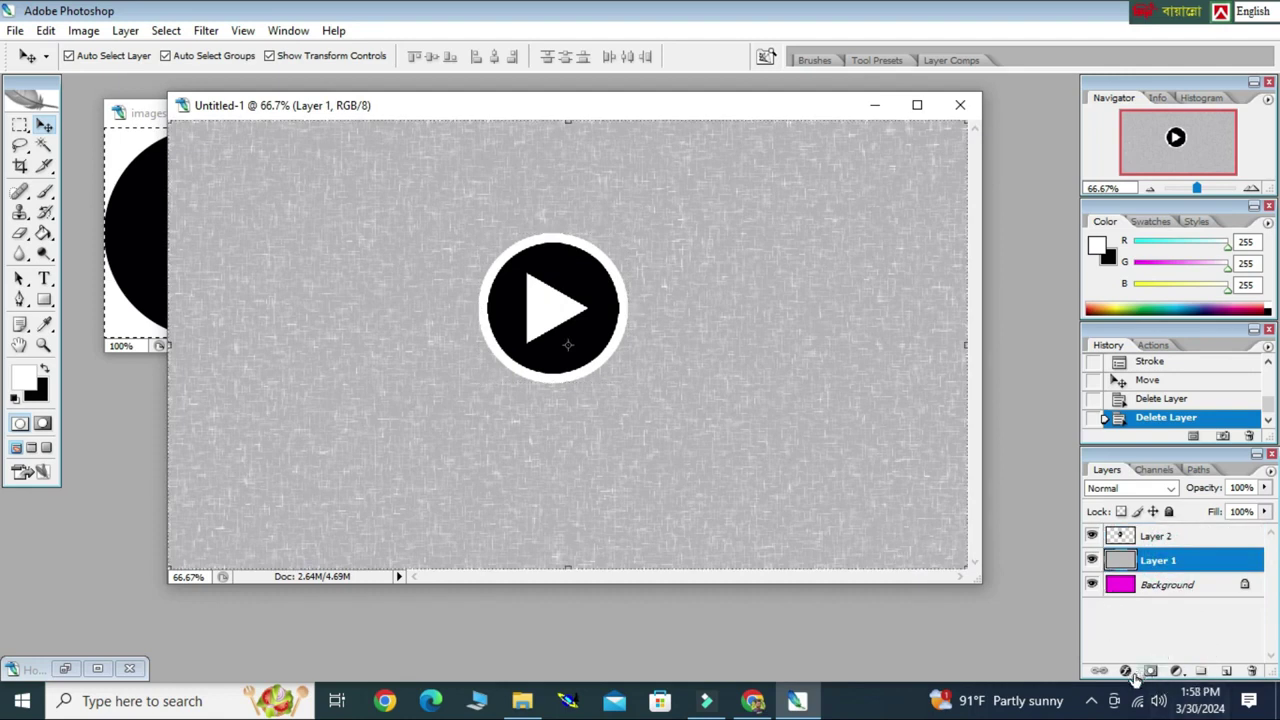
pyautogui.press('Delete')
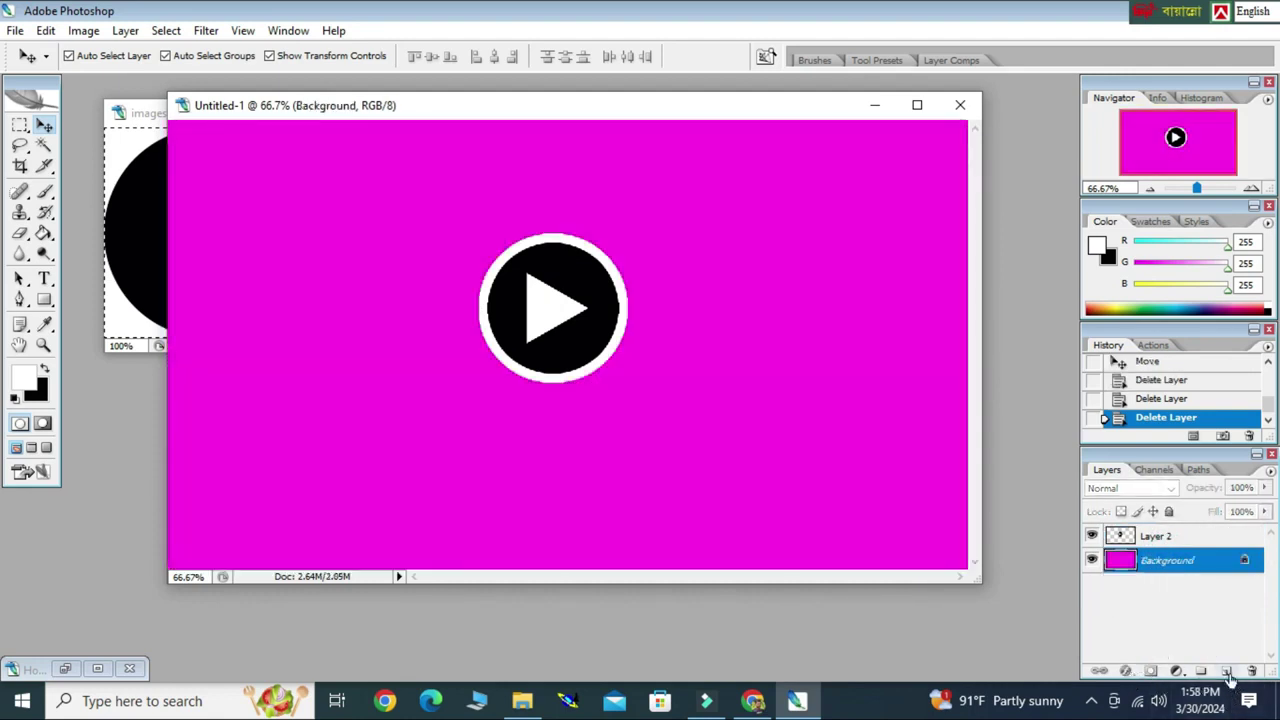
pyautogui.click(1226, 670)
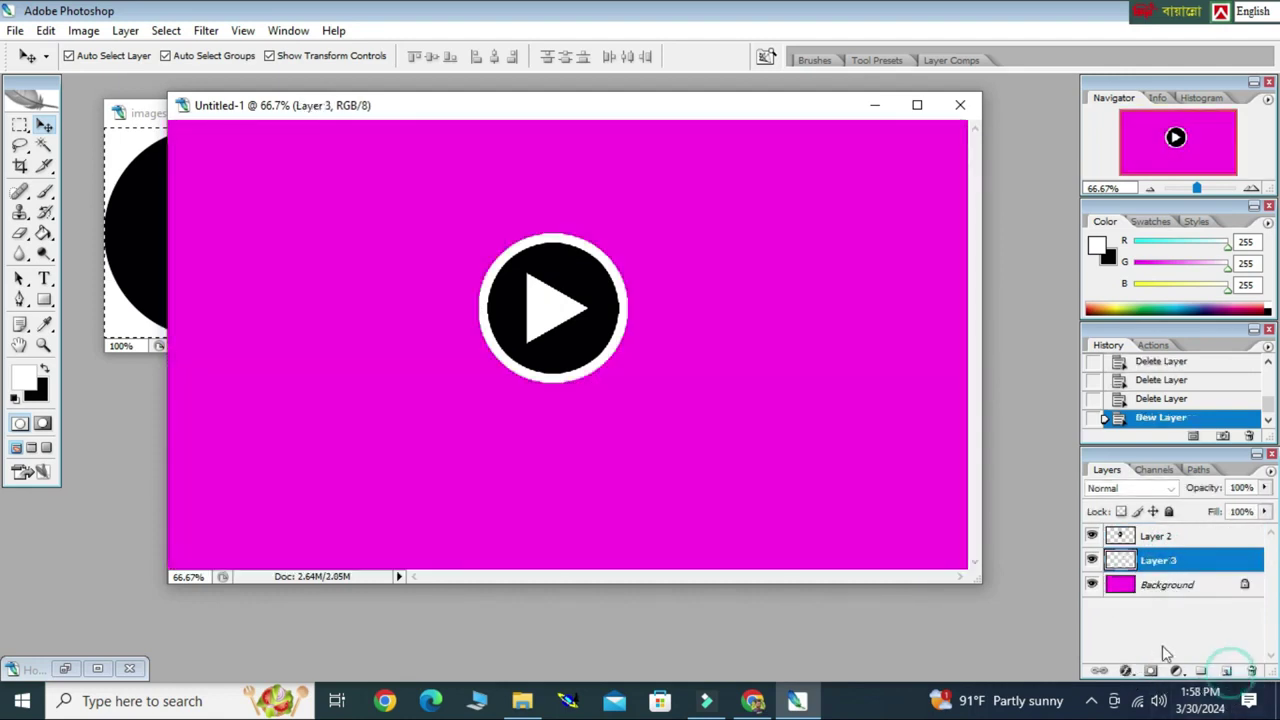
# Step: Set the foreground colour to the dusty pinkish-brown b17c7c
pyautogui.click(26, 376)
pyautogui.moveTo(907, 293); pyautogui.dragTo(888, 217)
pyautogui.click(724, 269)
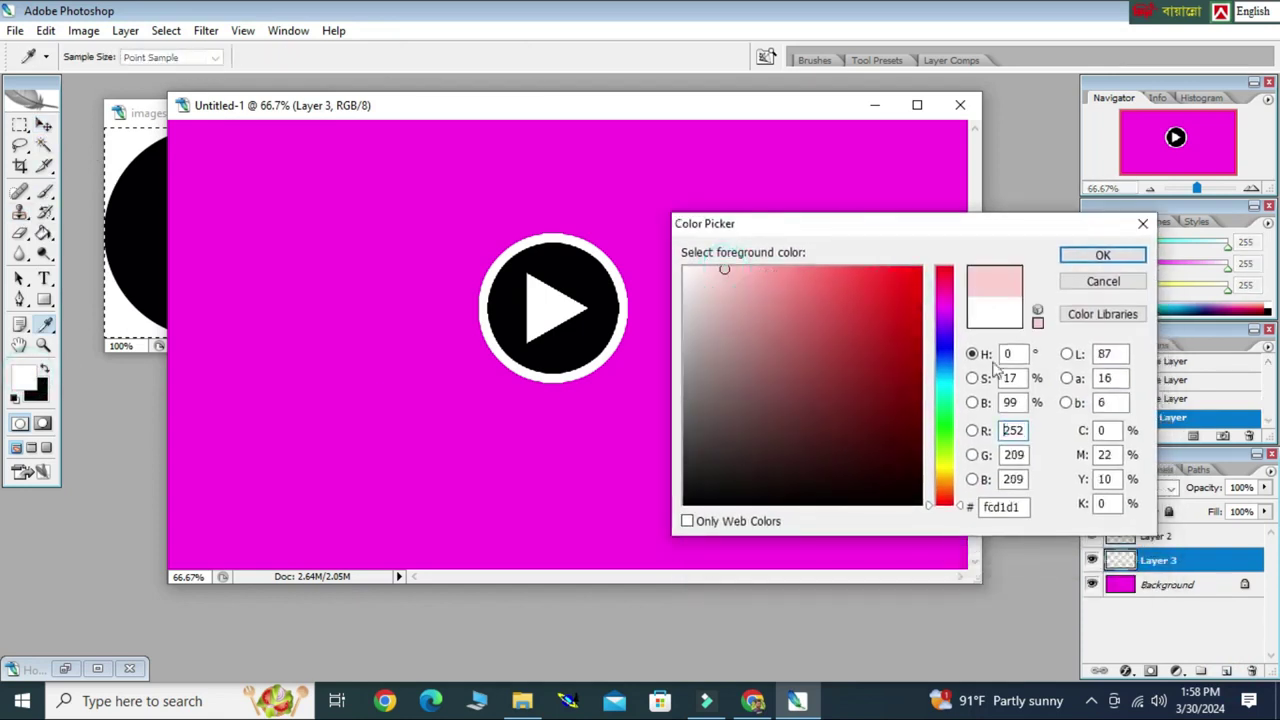
pyautogui.click(736, 314)
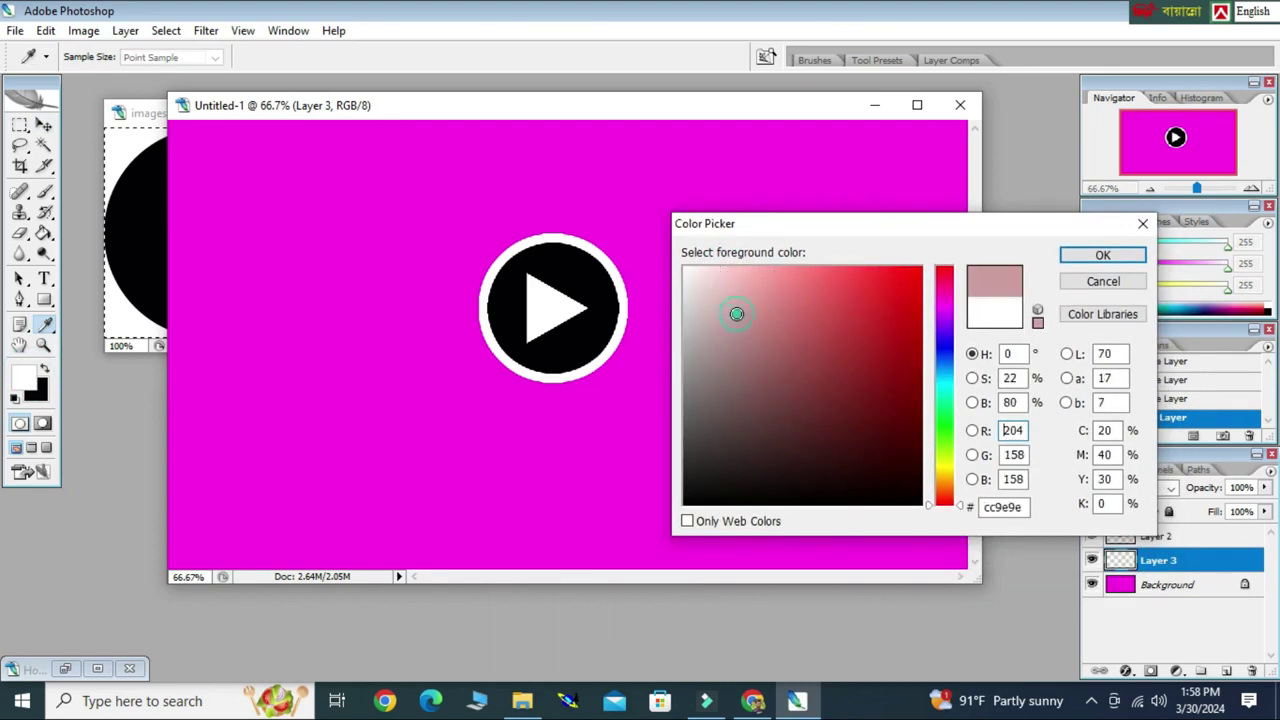
pyautogui.click(761, 348)
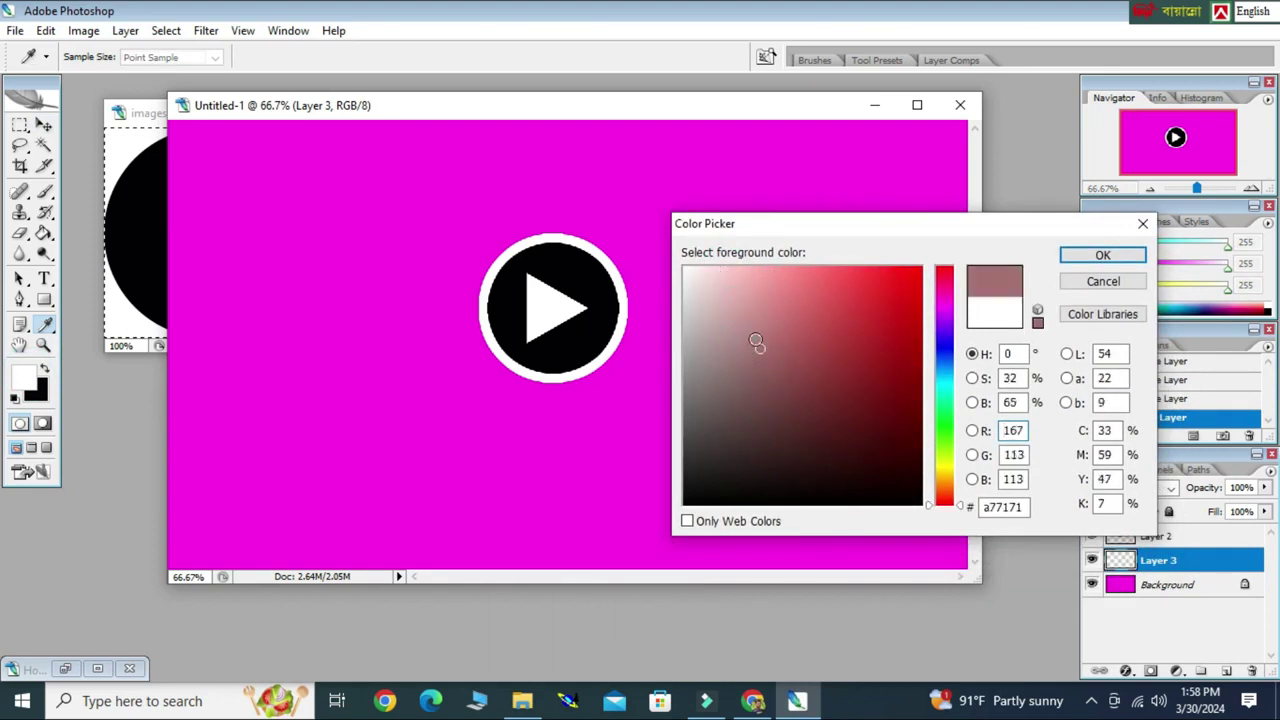
pyautogui.click(758, 341)
pyautogui.click(1102, 255)
# Step: Fill Layer 3 with the b17c7c colour using the Paint Bucket
pyautogui.press('v')
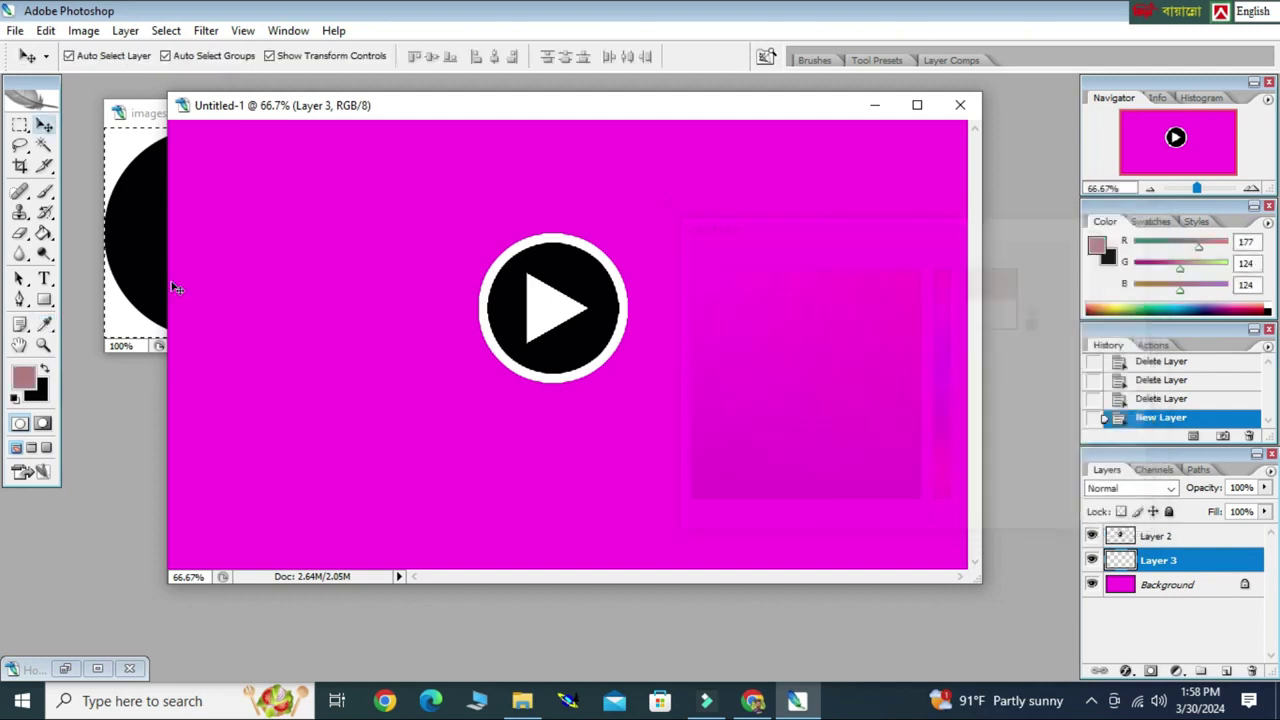
pyautogui.click(44, 233)
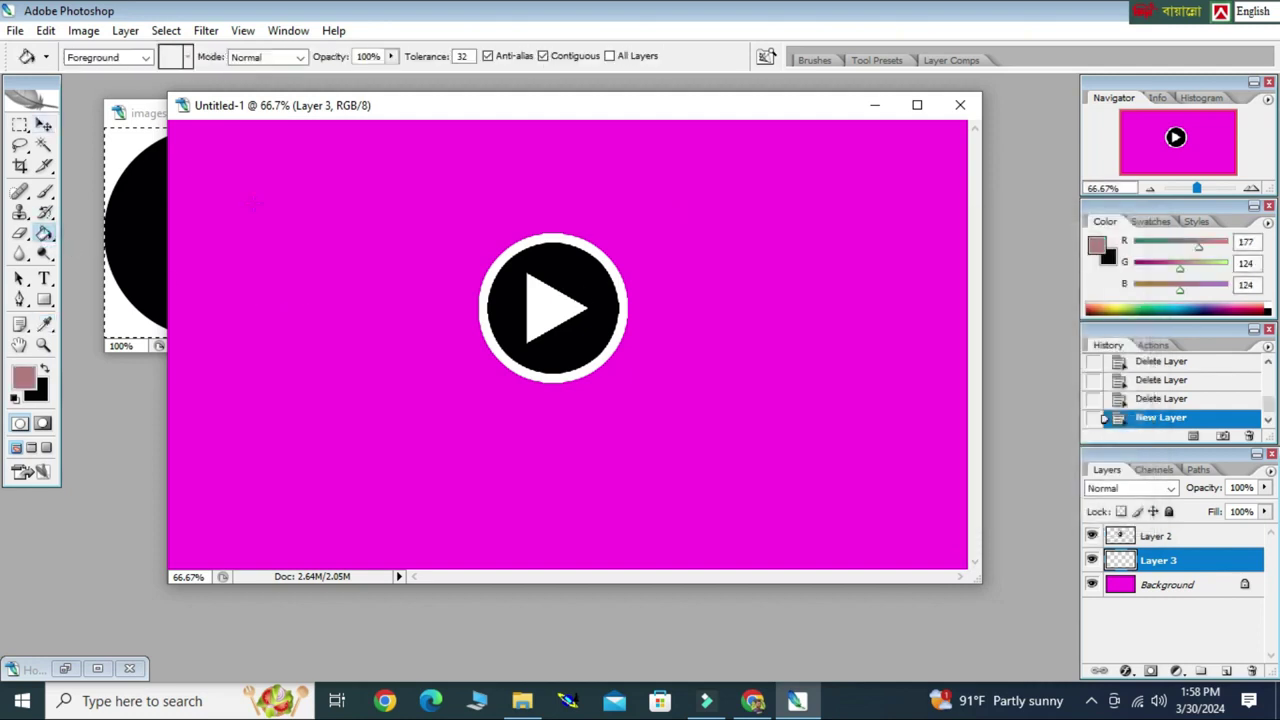
pyautogui.click(431, 108)
pyautogui.click(230, 310)
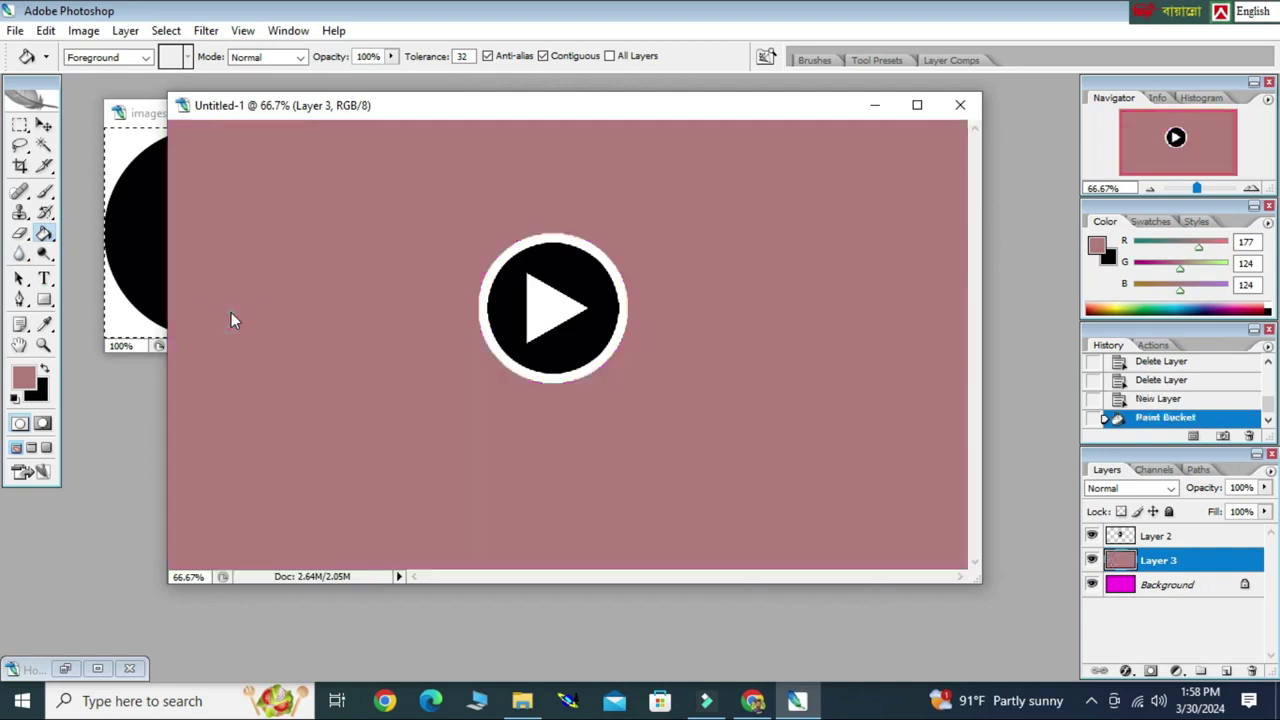
pyautogui.moveTo(648, 98); pyautogui.dragTo(672, 114)
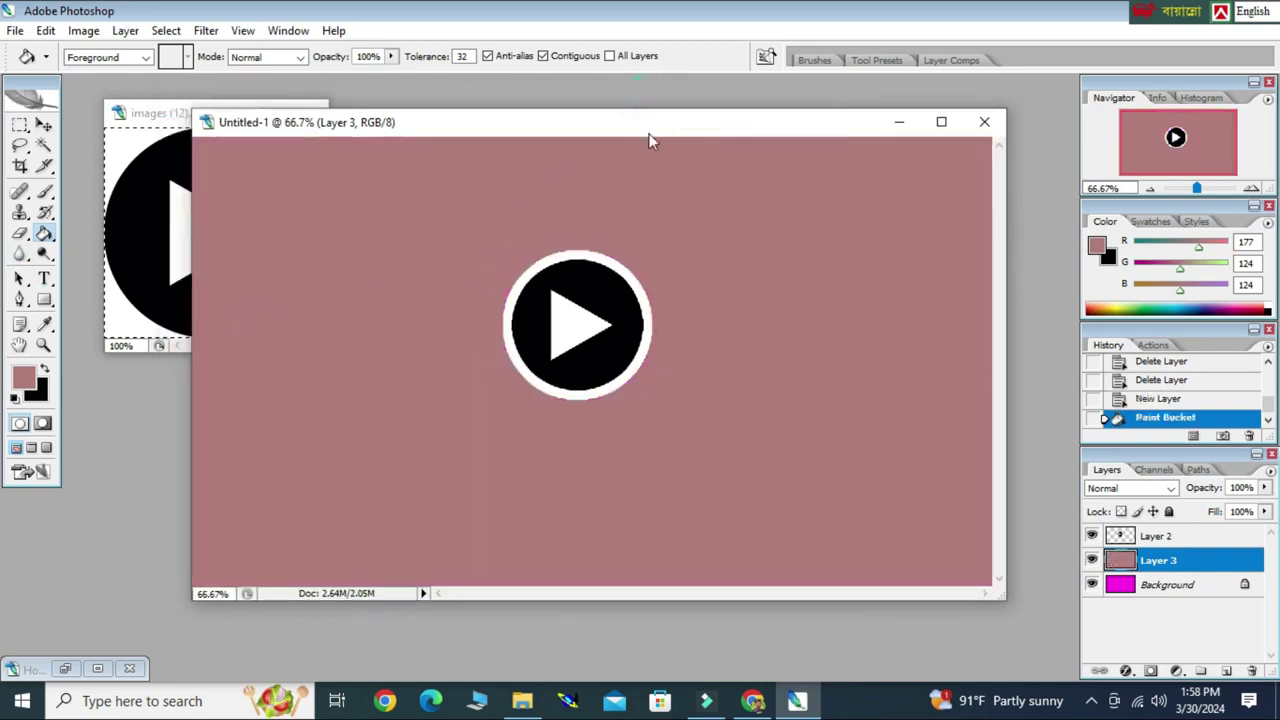
pyautogui.click(45, 280)
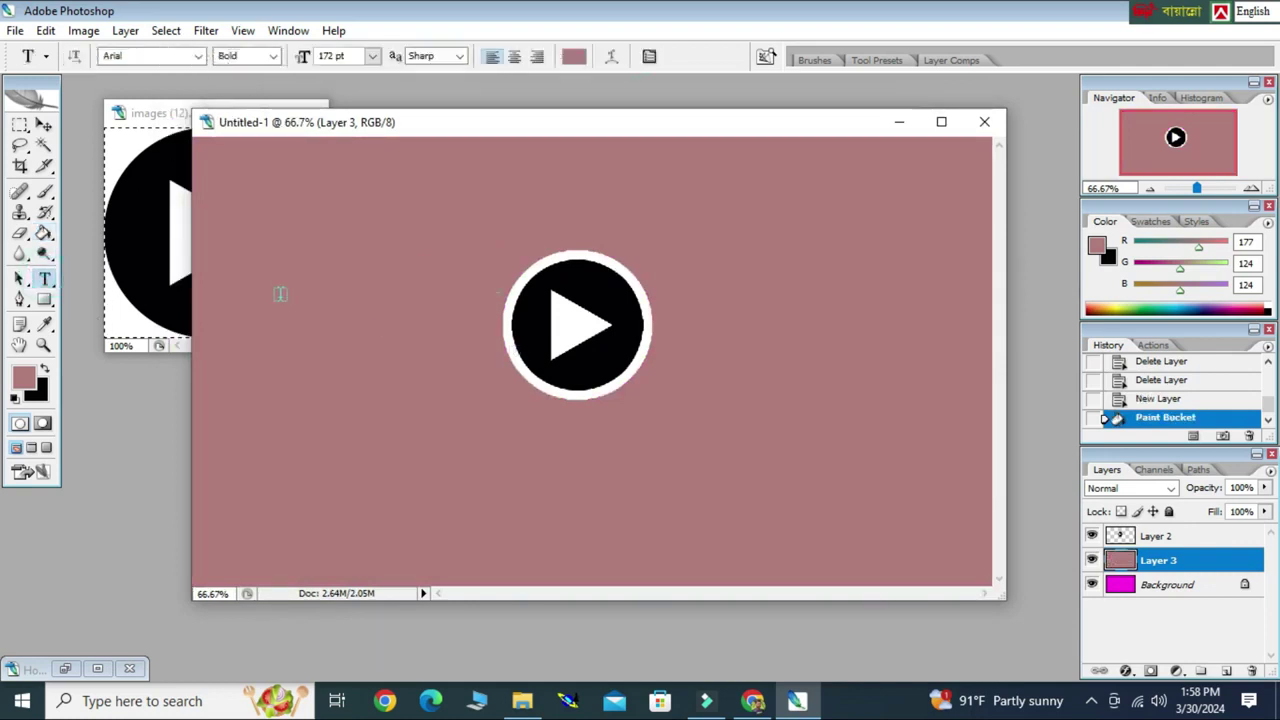
# Step: Add bold black 172 pt Arial 'XS' text to the left of the play icon
pyautogui.click(259, 322)
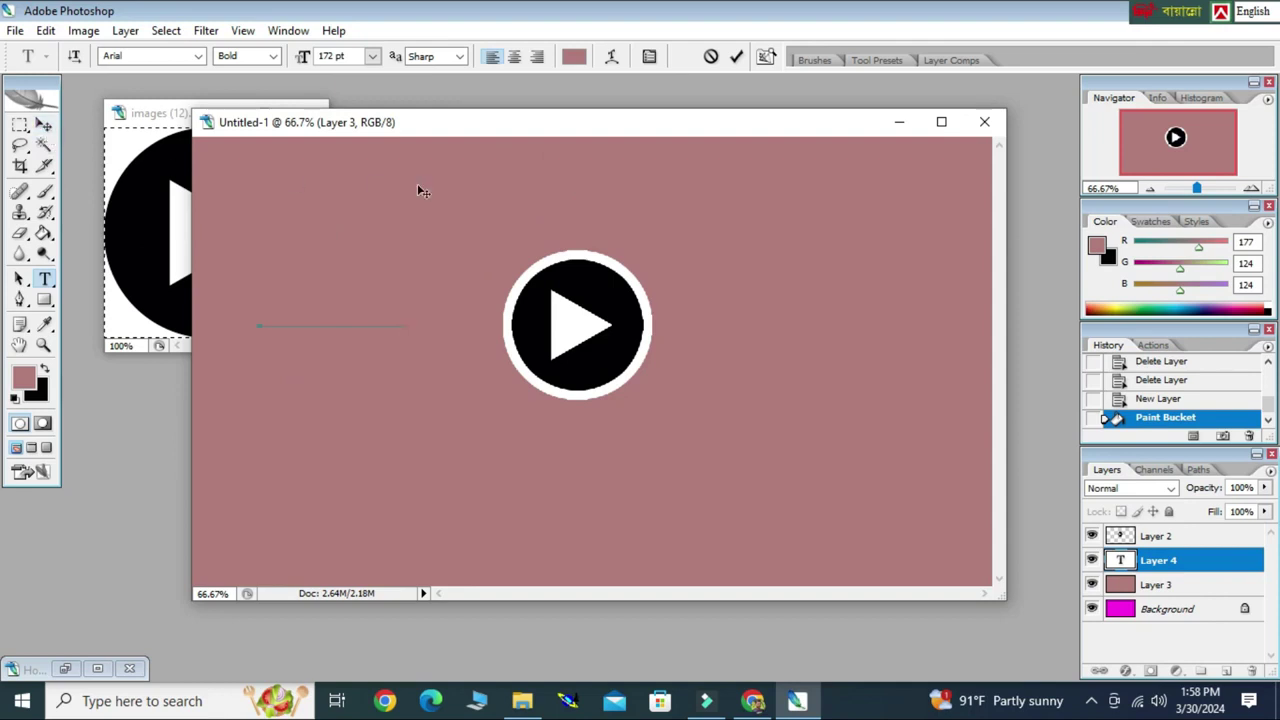
pyautogui.hotkey('ctrl', 'a')
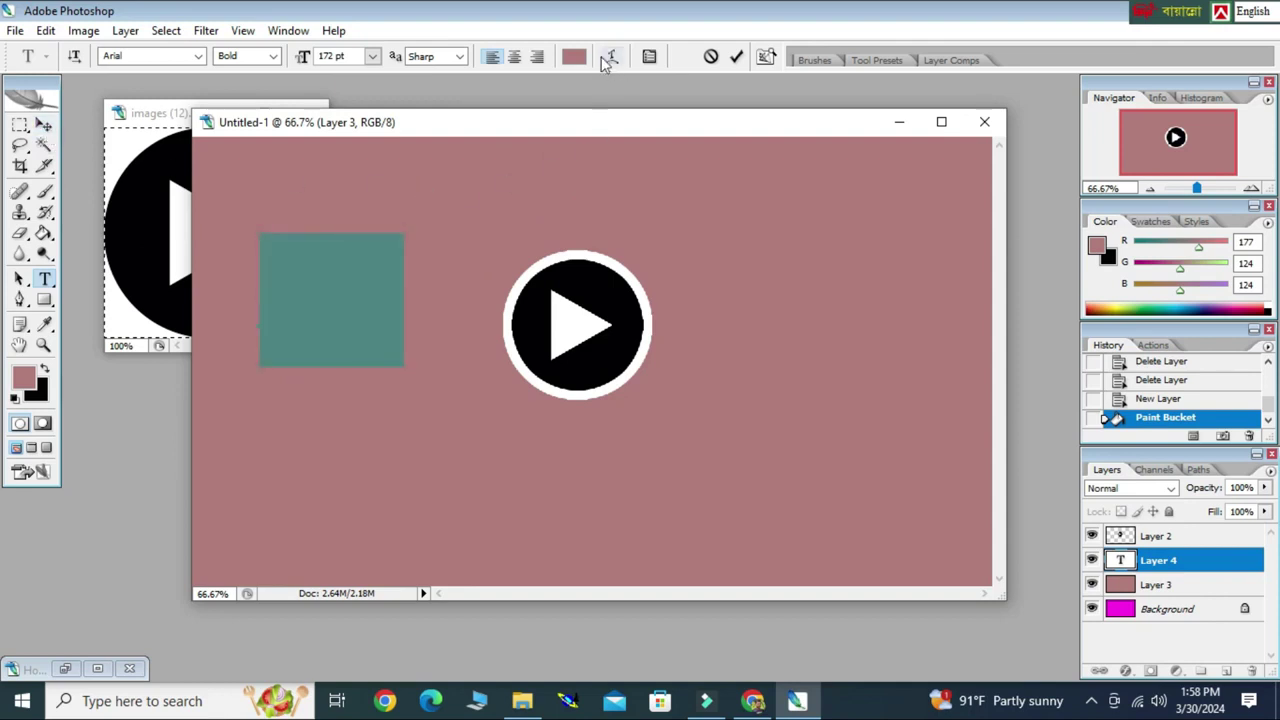
pyautogui.click(573, 57)
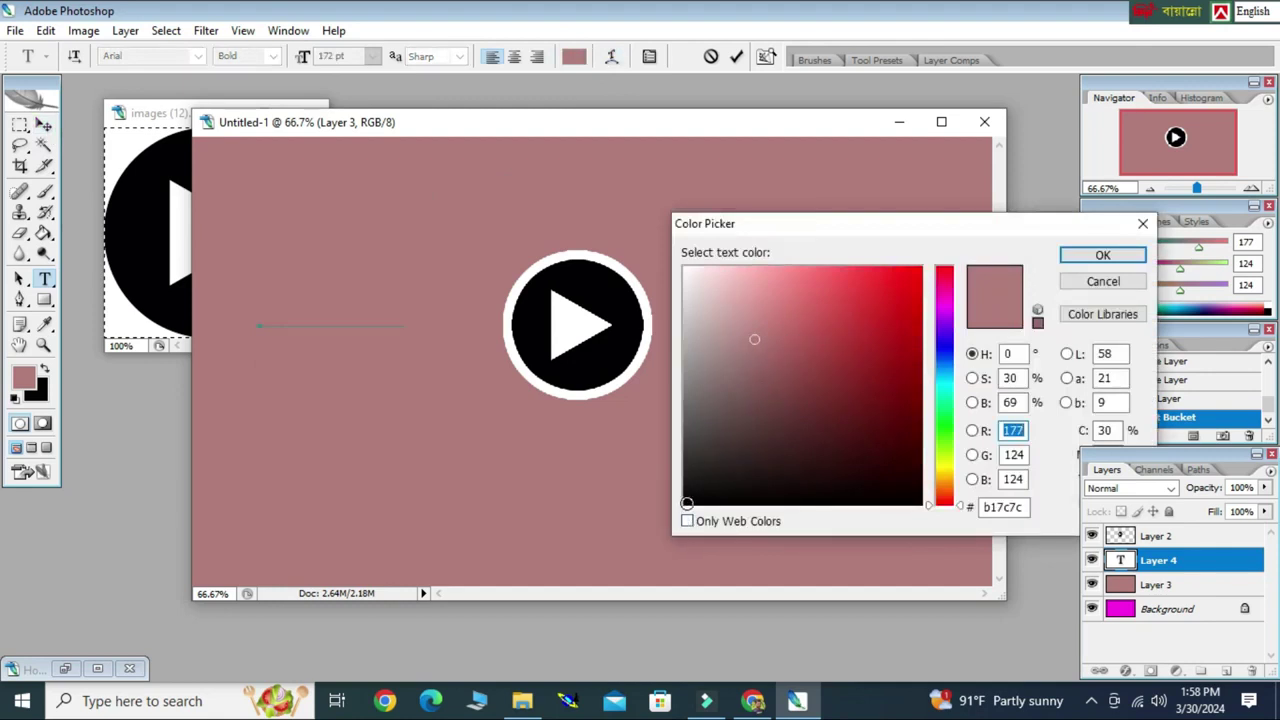
pyautogui.click(687, 503)
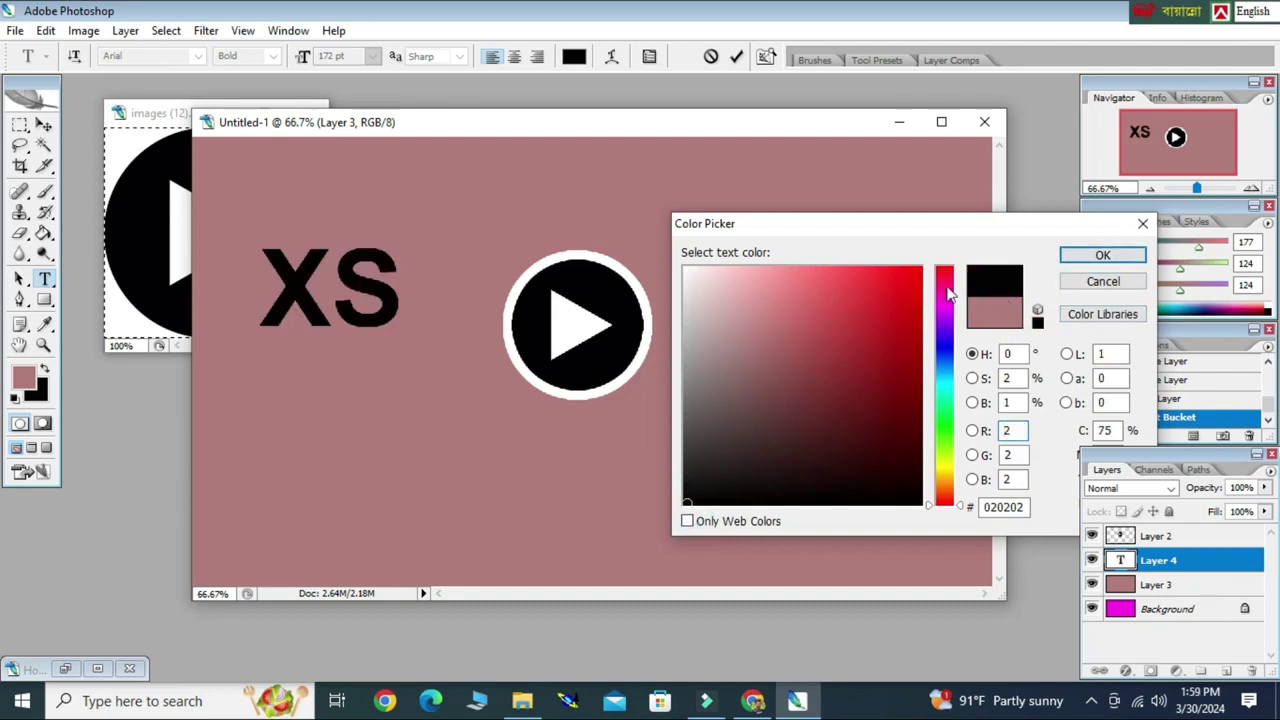
pyautogui.click(920, 367)
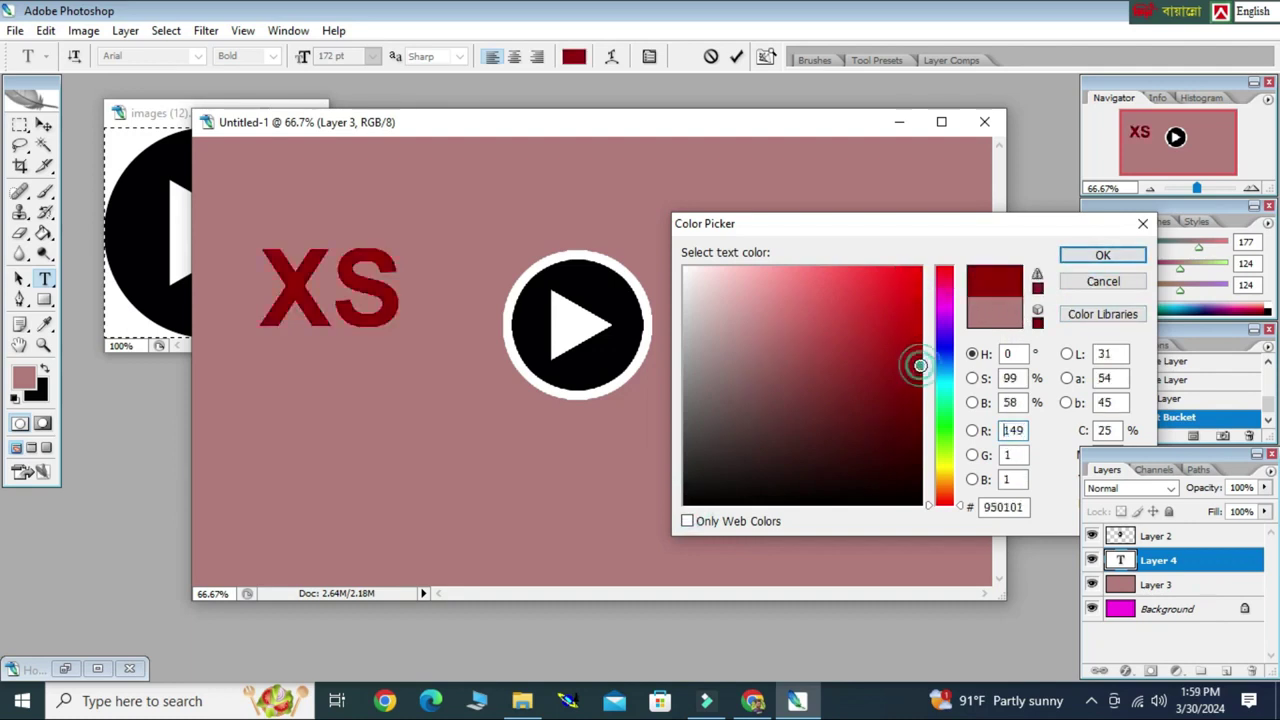
pyautogui.click(757, 269)
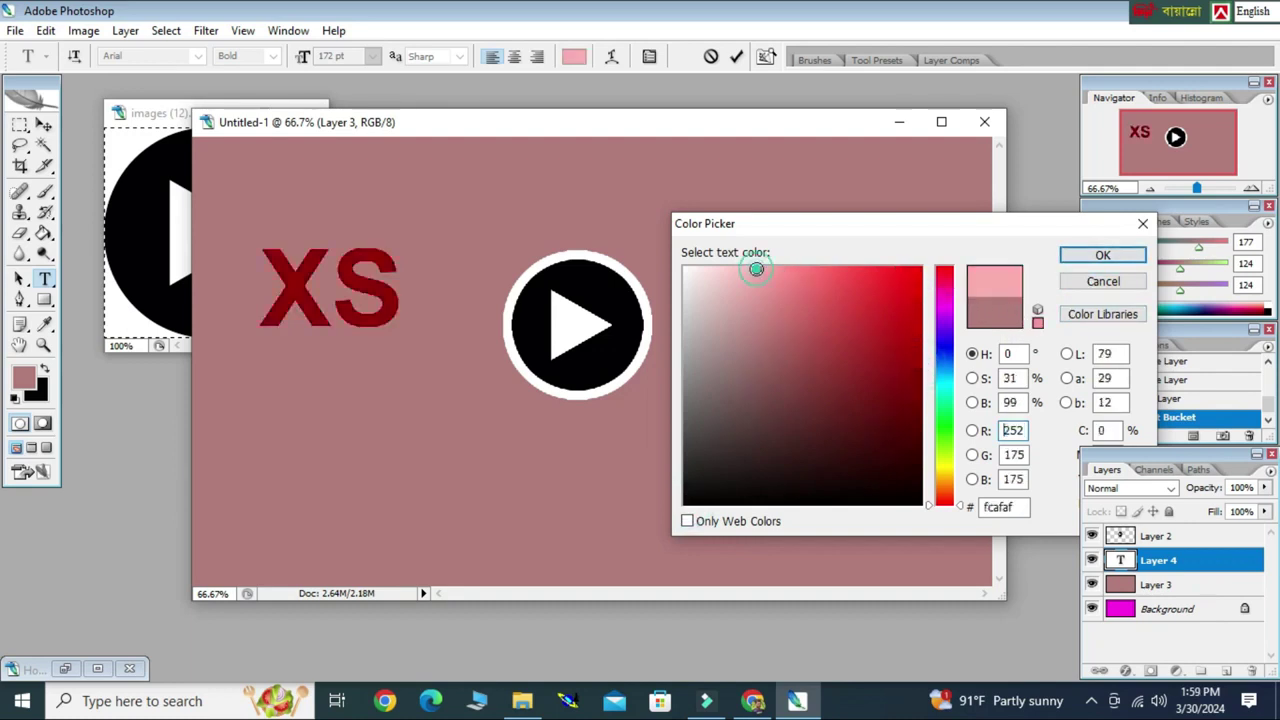
pyautogui.click(689, 501)
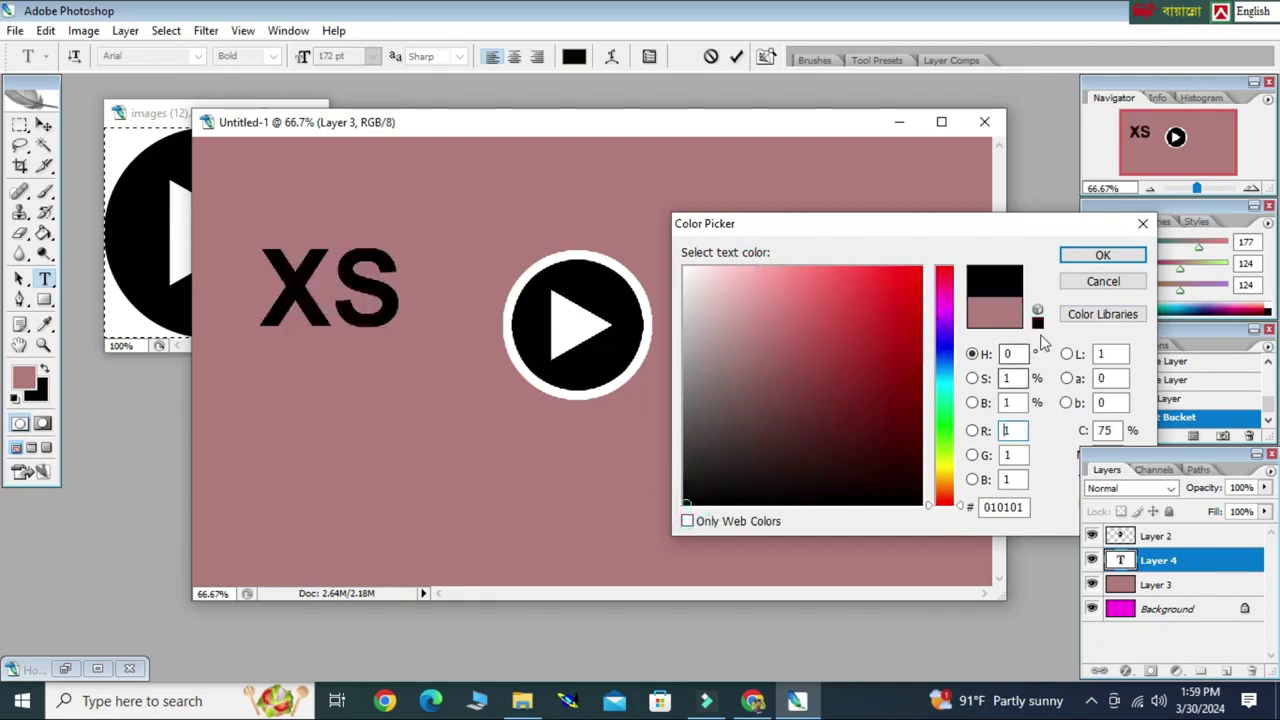
pyautogui.click(1080, 255)
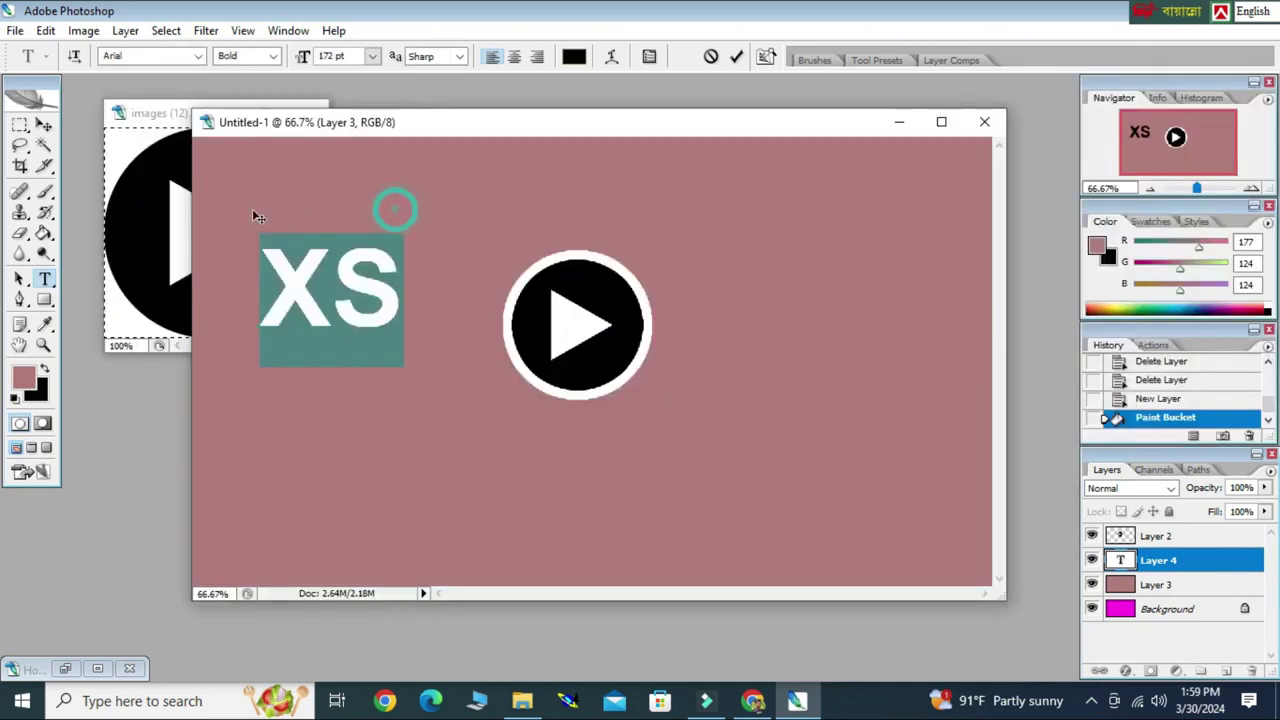
pyautogui.click(45, 127)
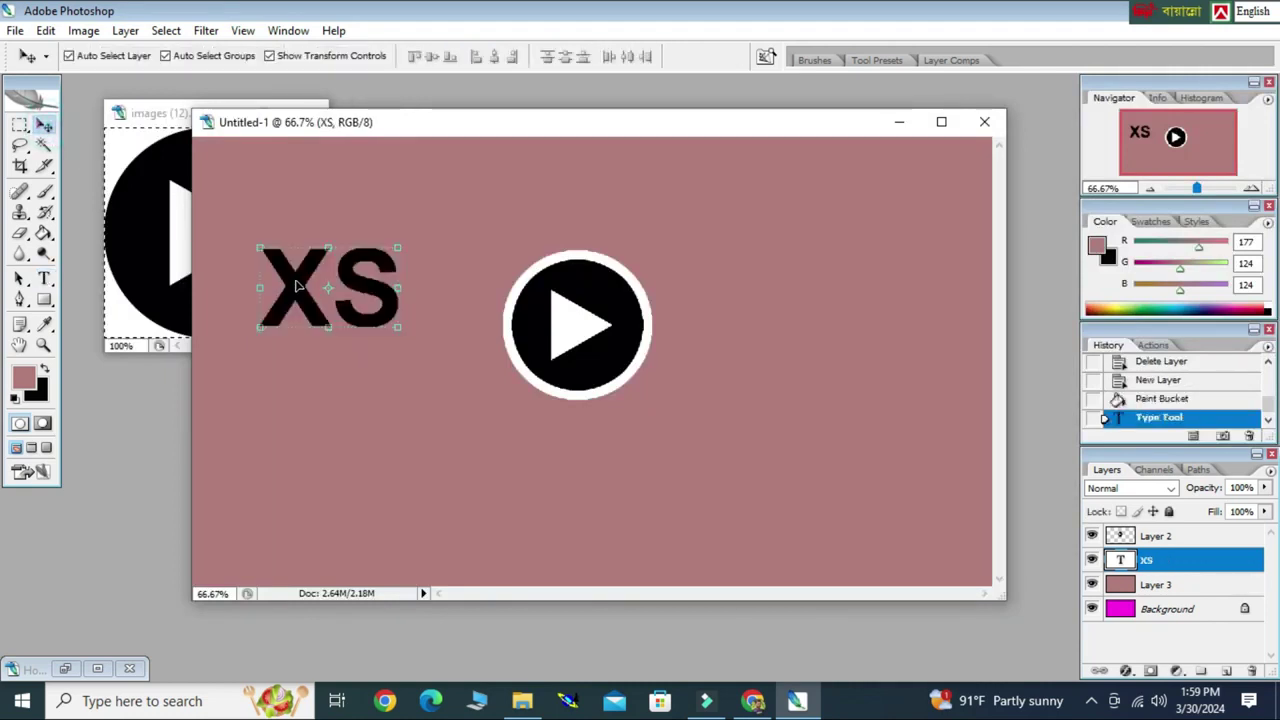
# Step: Reposition XS and Alt-drag a copy of it to the right of the play icon
pyautogui.moveTo(297, 287); pyautogui.dragTo(319, 325)
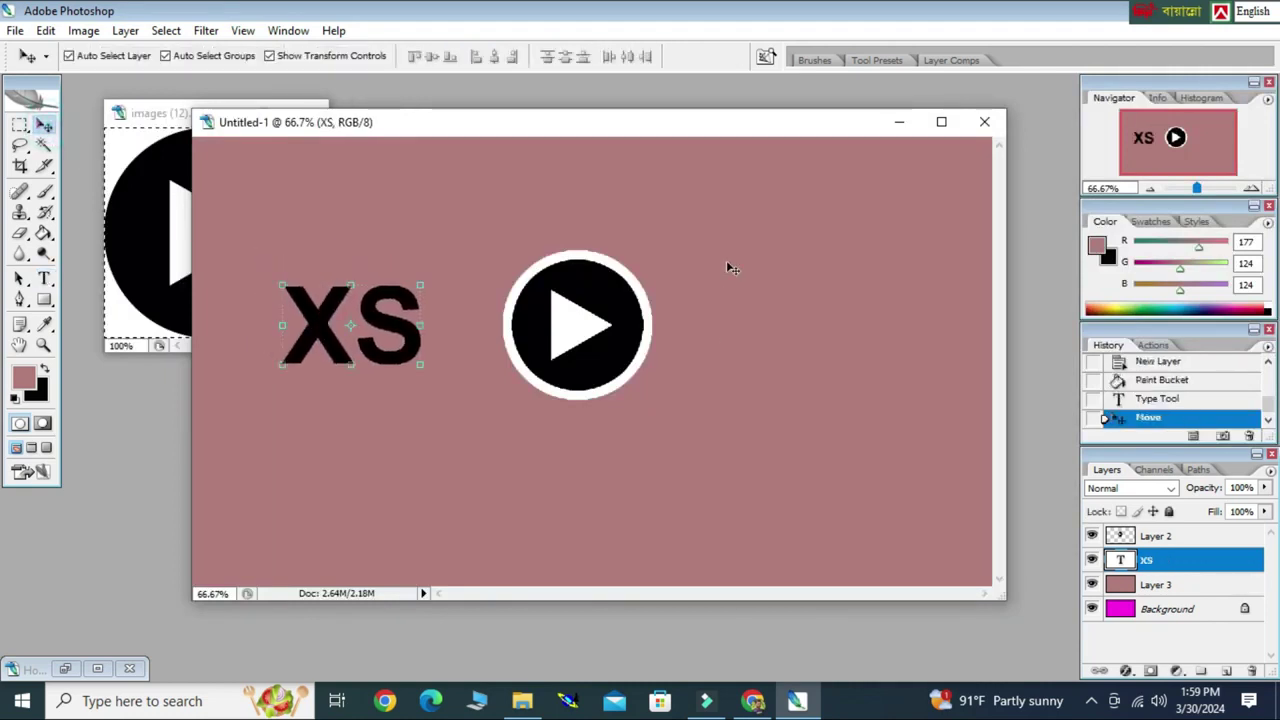
pyautogui.moveTo(719, 131); pyautogui.dragTo(688, 126)
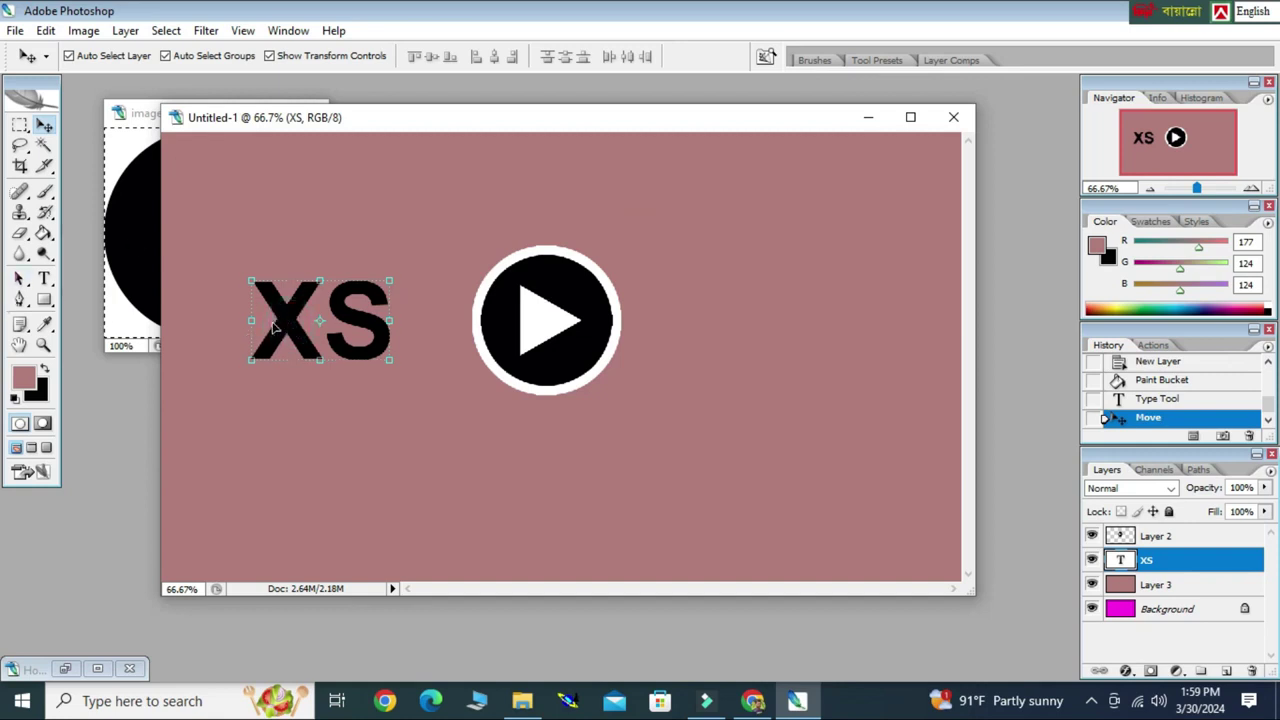
pyautogui.moveTo(283, 315)
pyautogui.mouseDown()
pyautogui.moveTo(546, 409)
pyautogui.moveTo(715, 338)
pyautogui.moveTo(731, 315)
pyautogui.mouseUp()
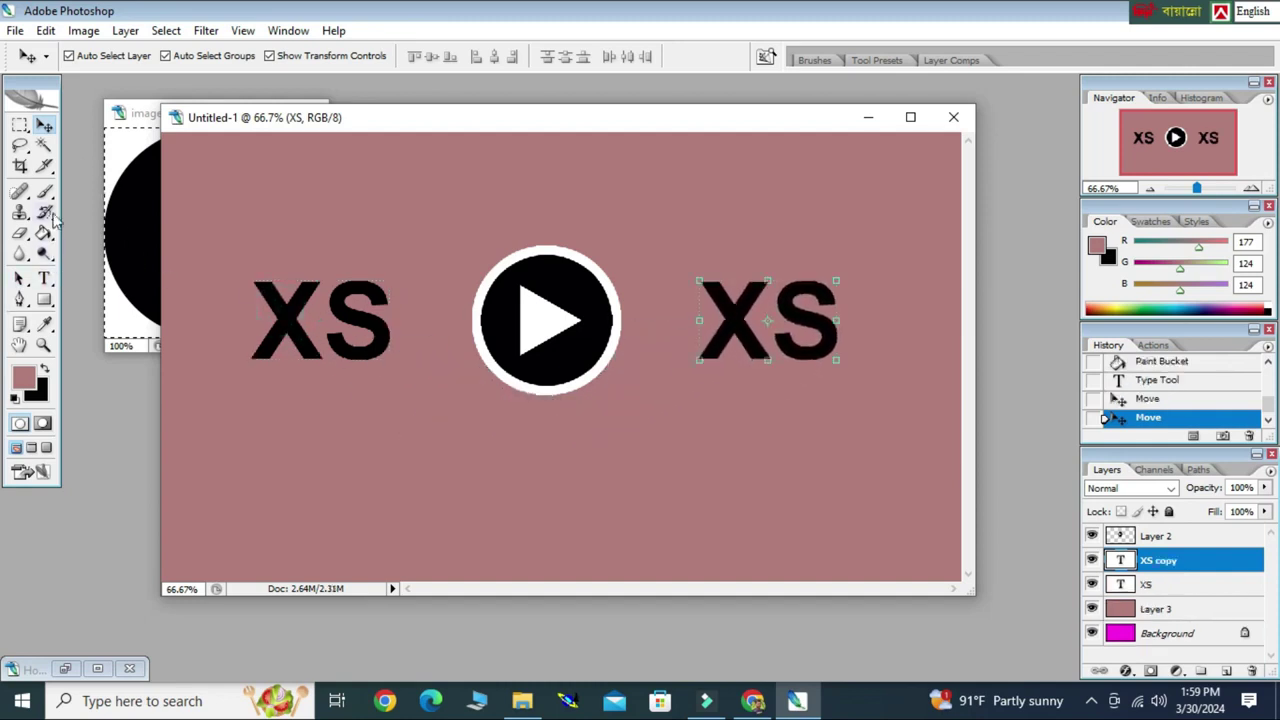
# Step: Change the right-hand XS copy to 'Play' and realign Play and XS around the icon
pyautogui.click(44, 279)
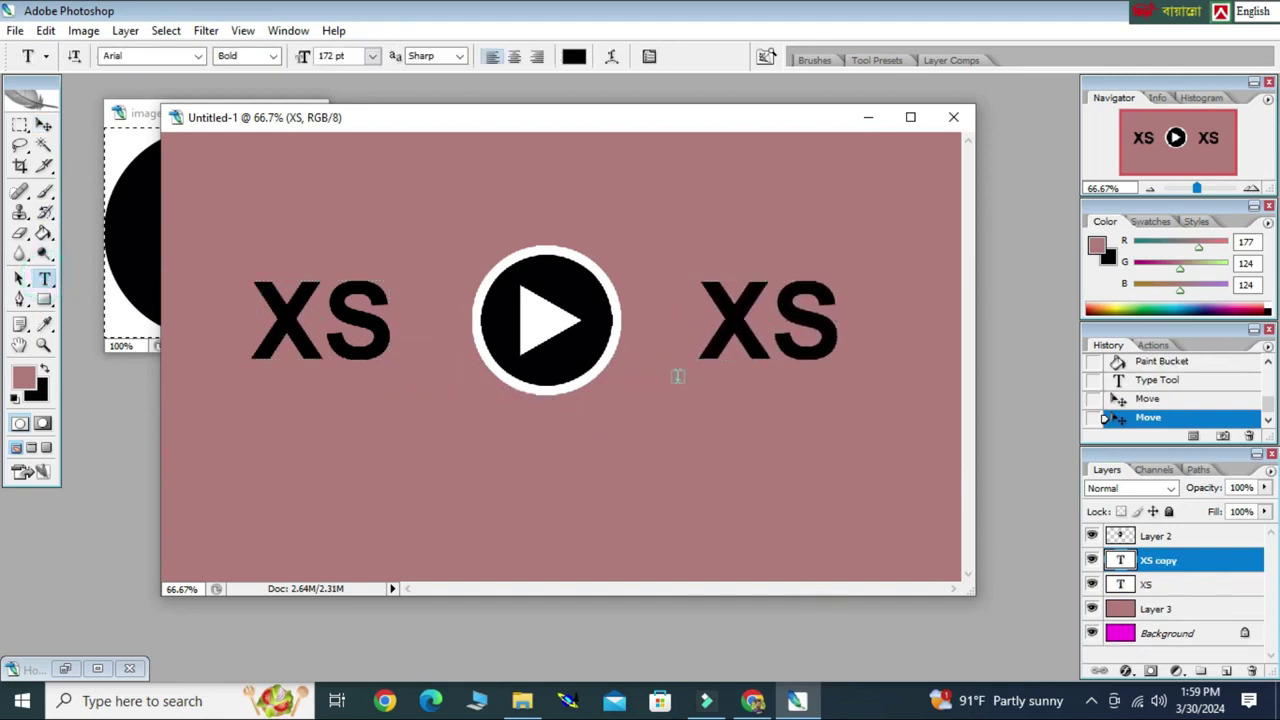
pyautogui.moveTo(722, 333); pyautogui.dragTo(845, 335)
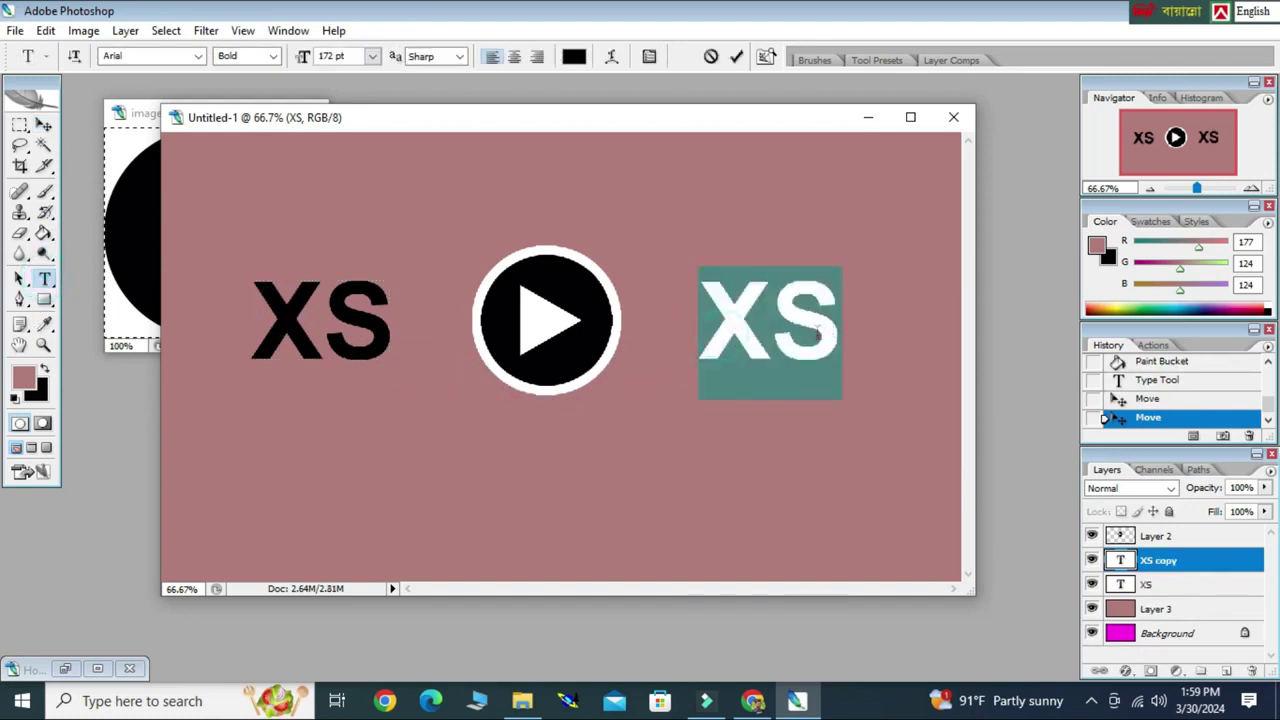
pyautogui.write('P')
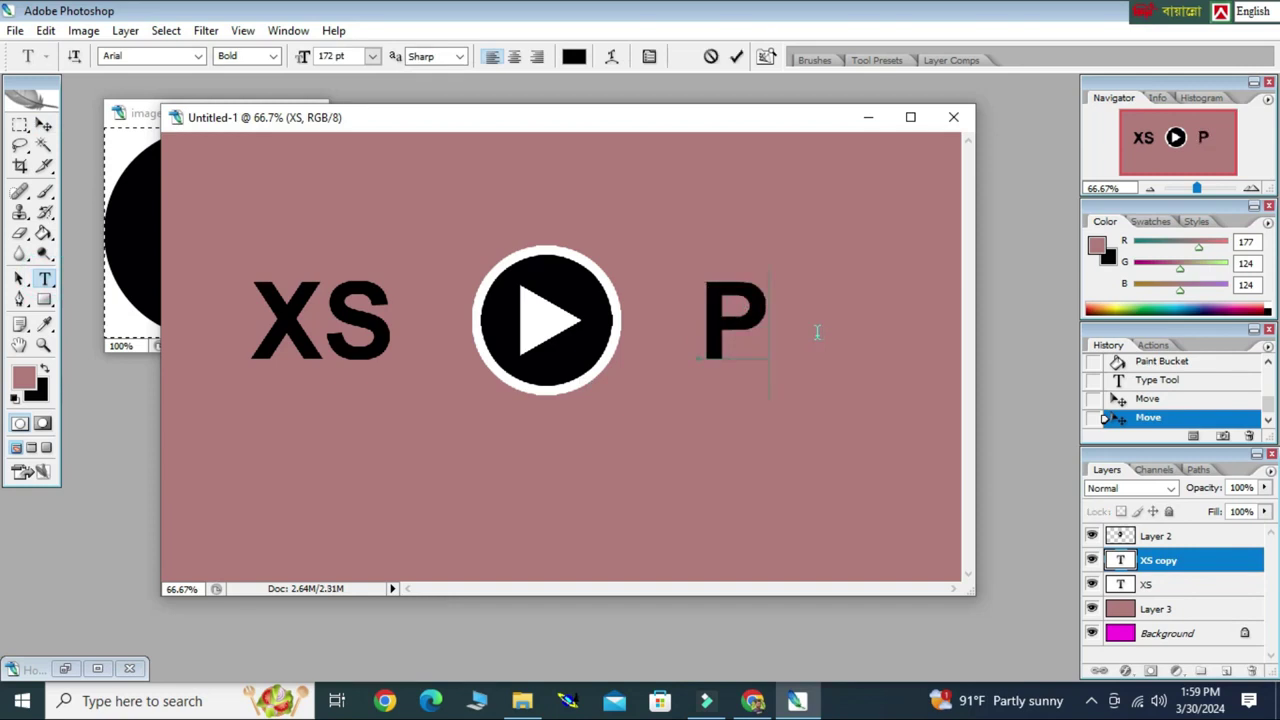
pyautogui.write('lay')
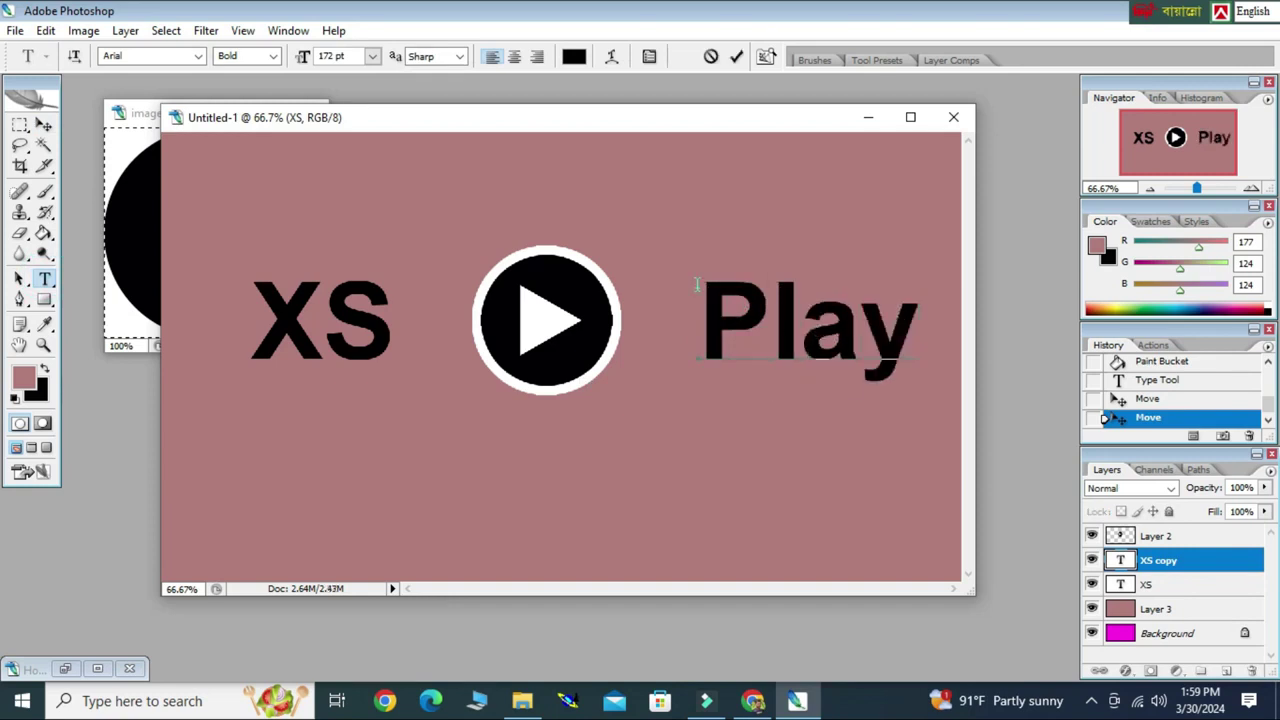
pyautogui.click(45, 125)
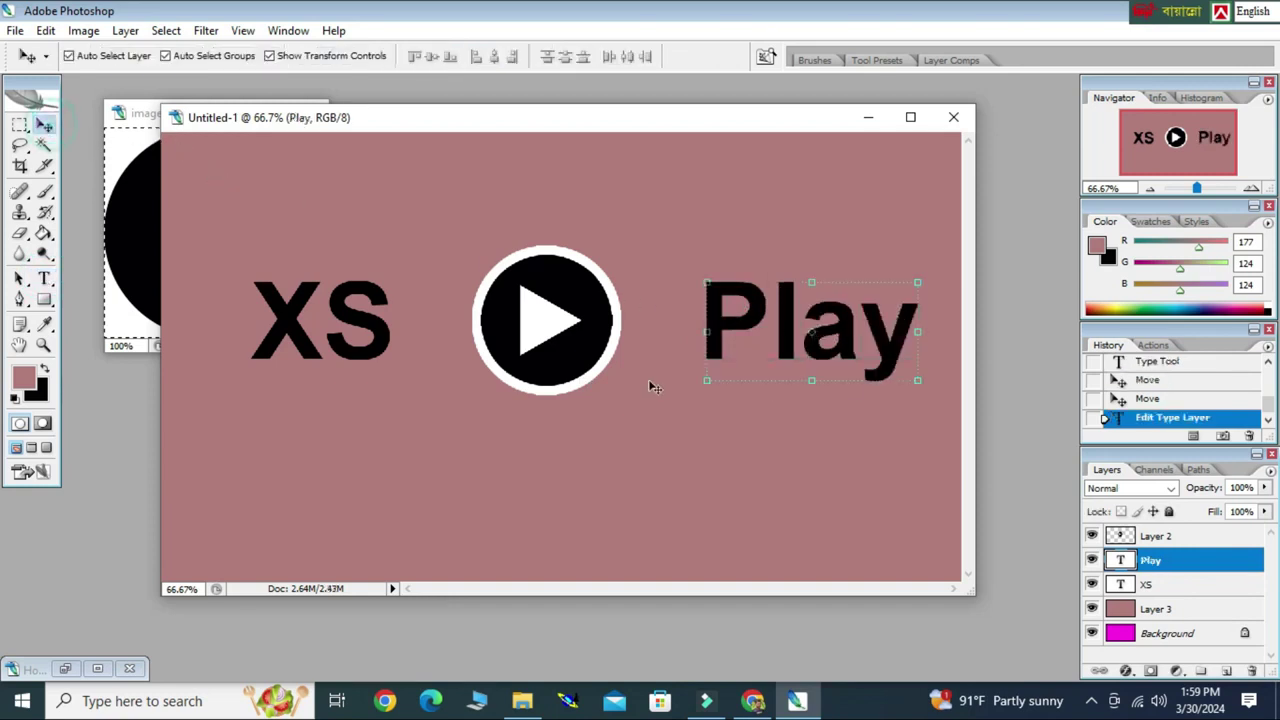
pyautogui.moveTo(752, 318); pyautogui.dragTo(731, 300)
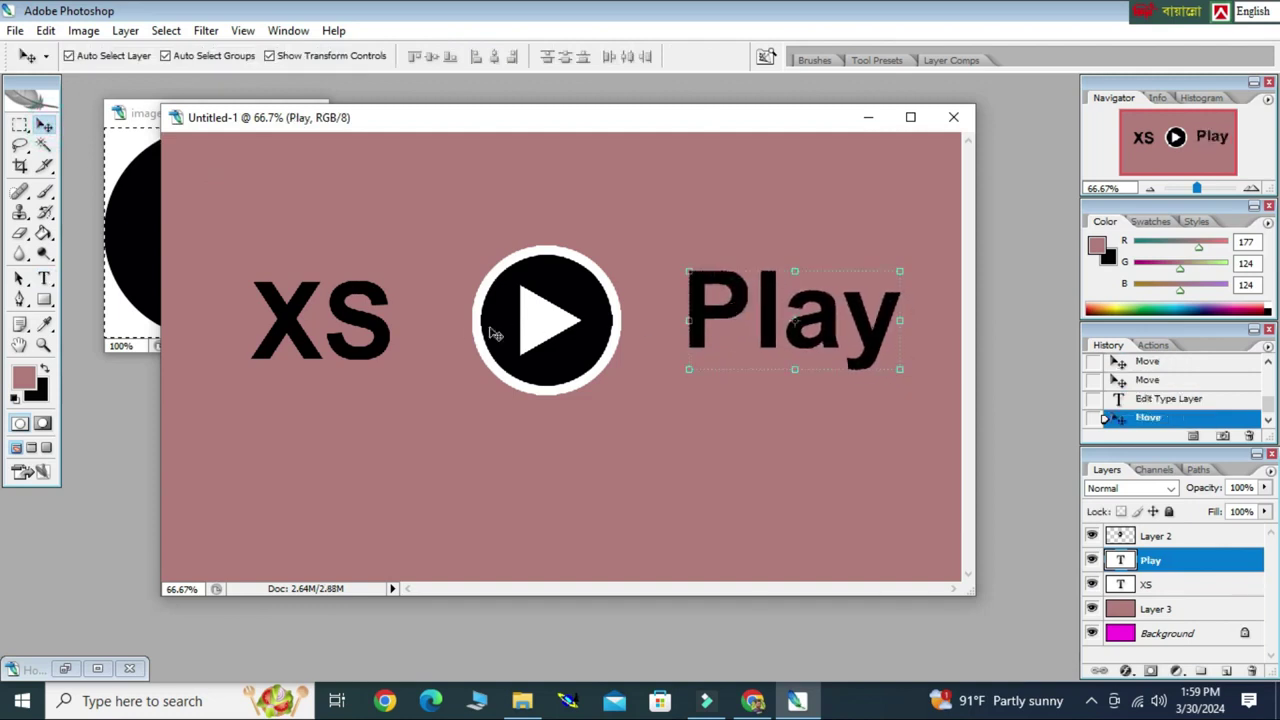
pyautogui.click(355, 316)
pyautogui.moveTo(355, 316); pyautogui.dragTo(356, 320)
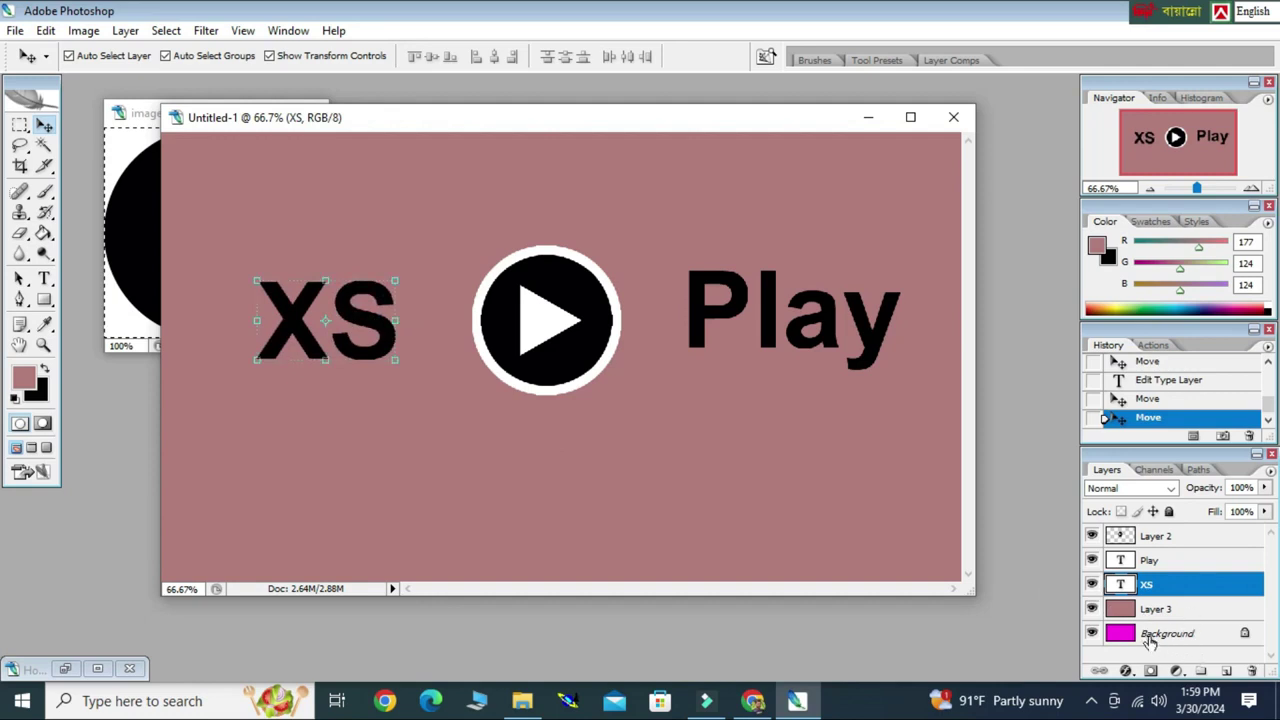
# Step: Enable a Stroke on the XS layer and set its colour to near-white fcf9f9
pyautogui.doubleClick(1190, 588)
pyautogui.click(606, 430)
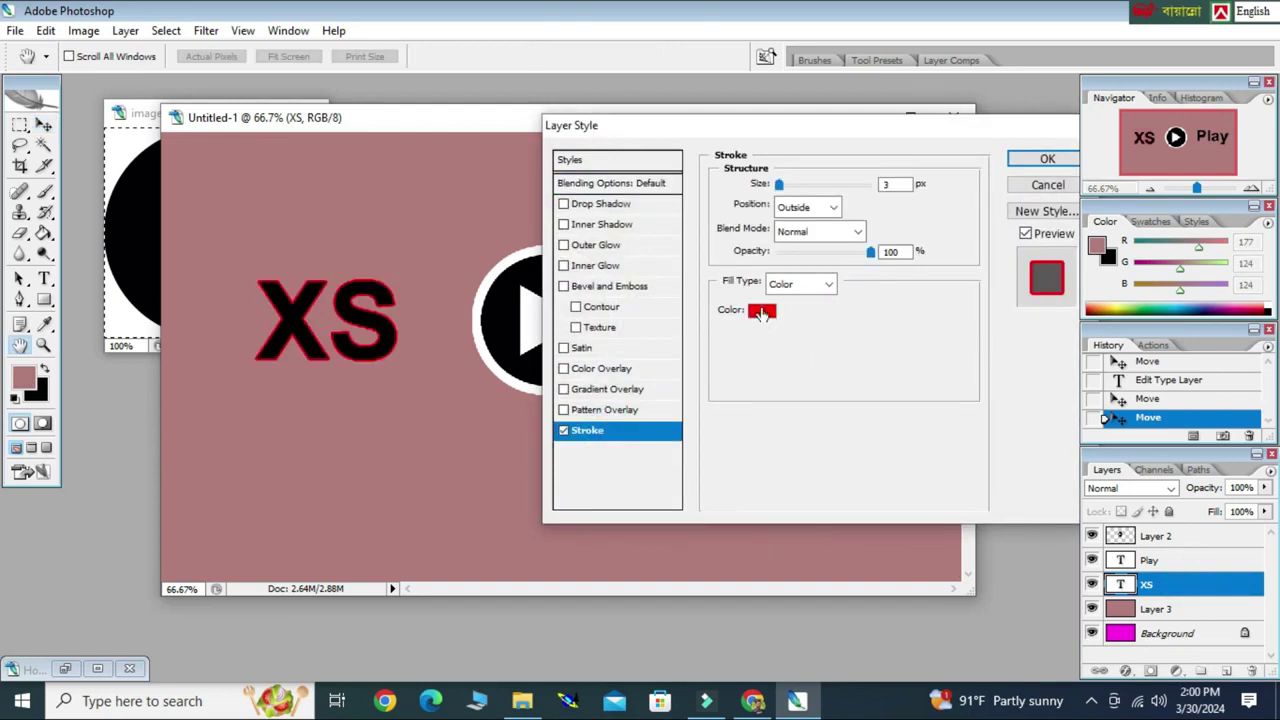
pyautogui.click(762, 311)
pyautogui.click(686, 269)
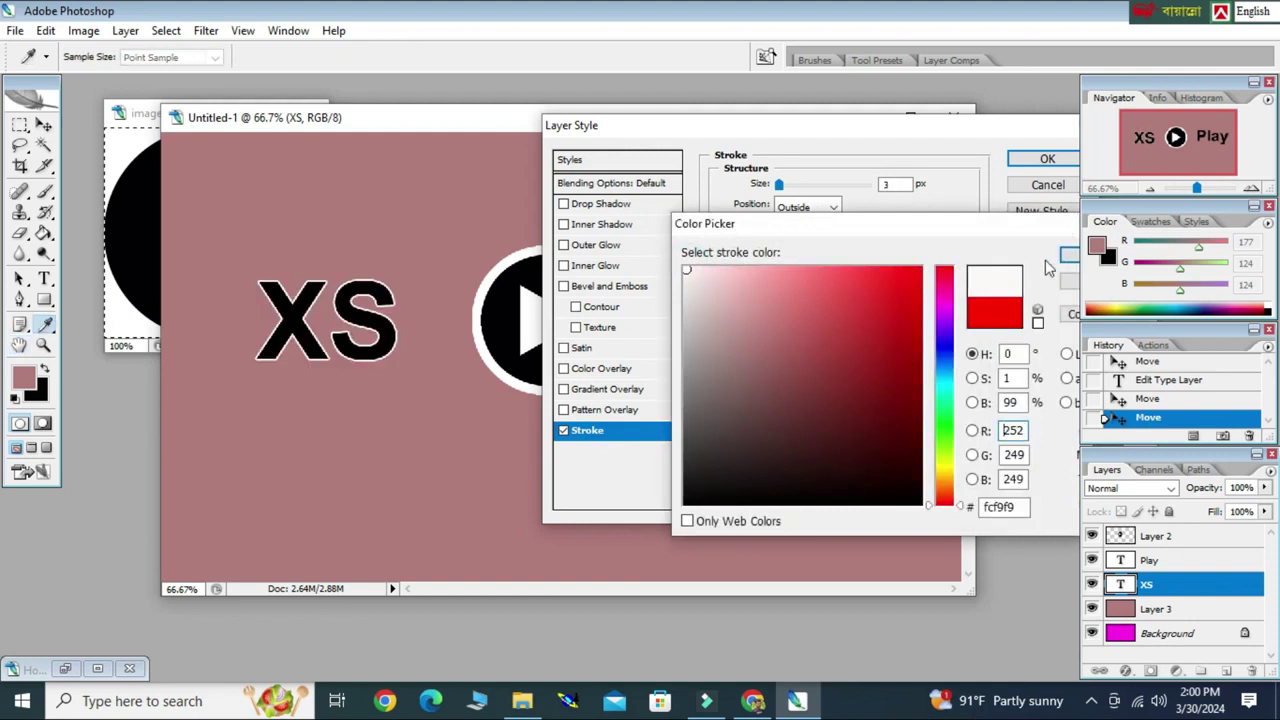
pyautogui.moveTo(1025, 234); pyautogui.dragTo(985, 257)
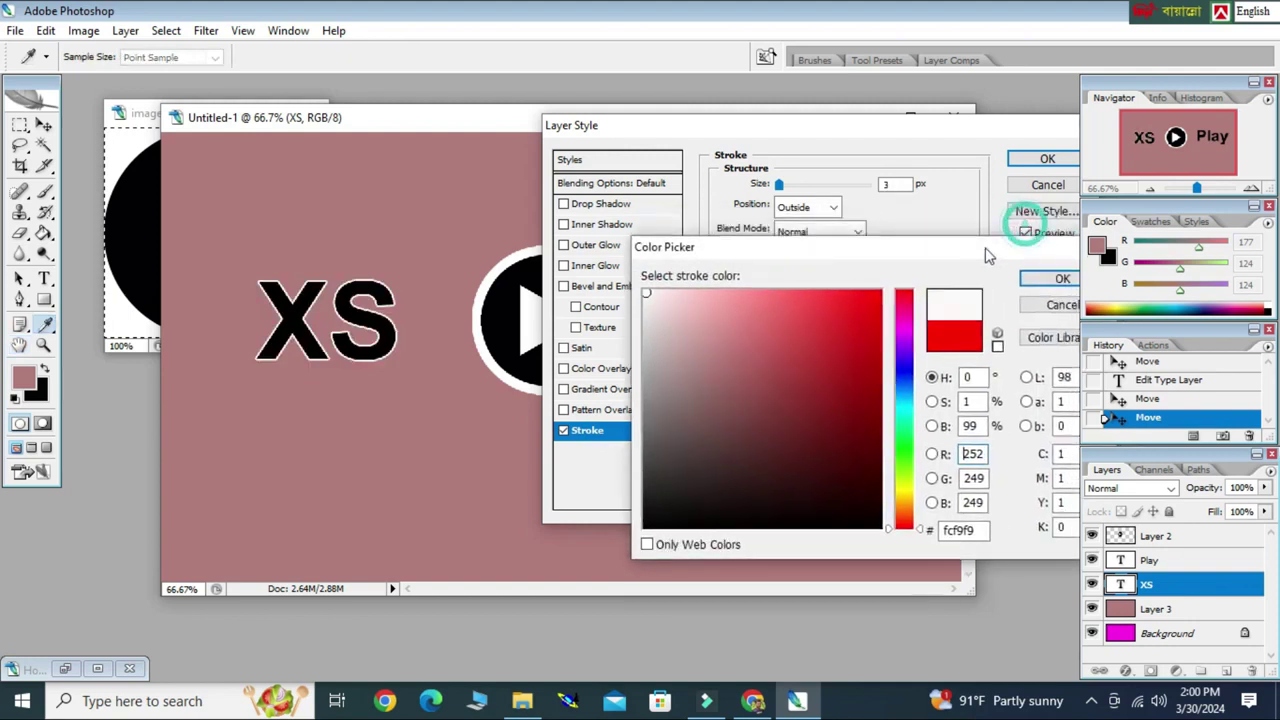
pyautogui.click(1054, 283)
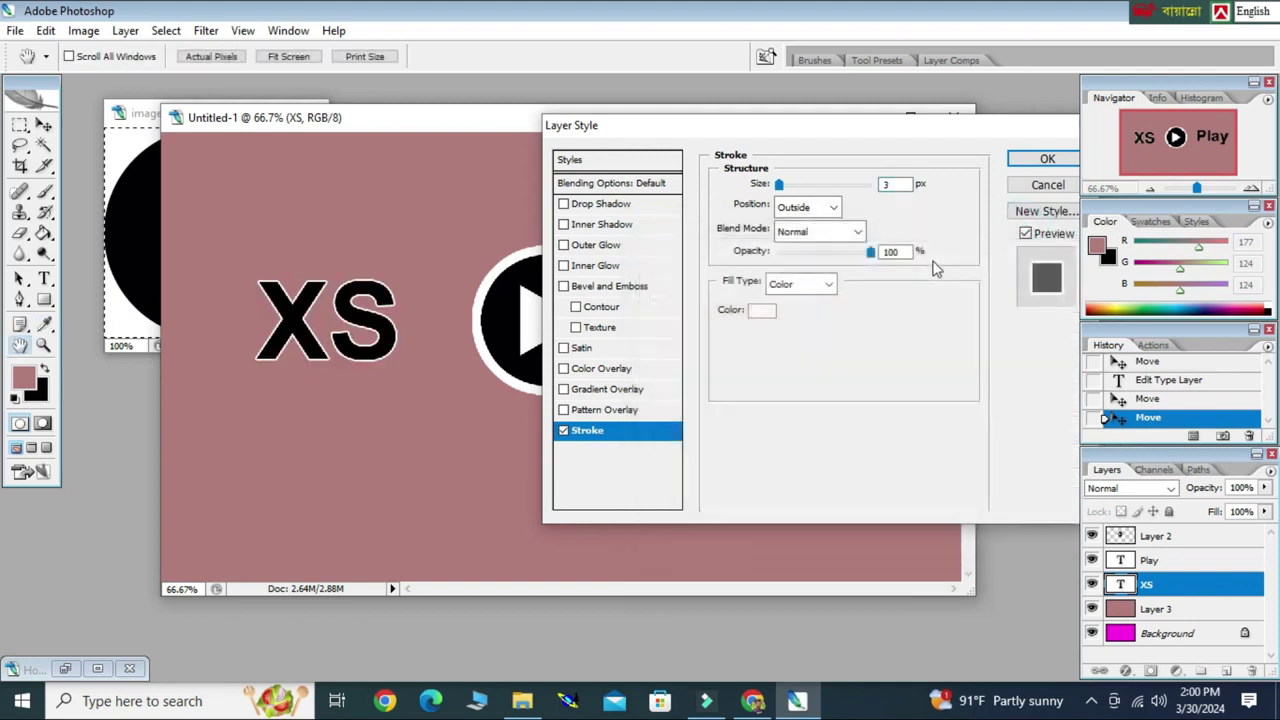
# Step: Set the XS stroke size to 6 px
pyautogui.doubleClick(885, 185)
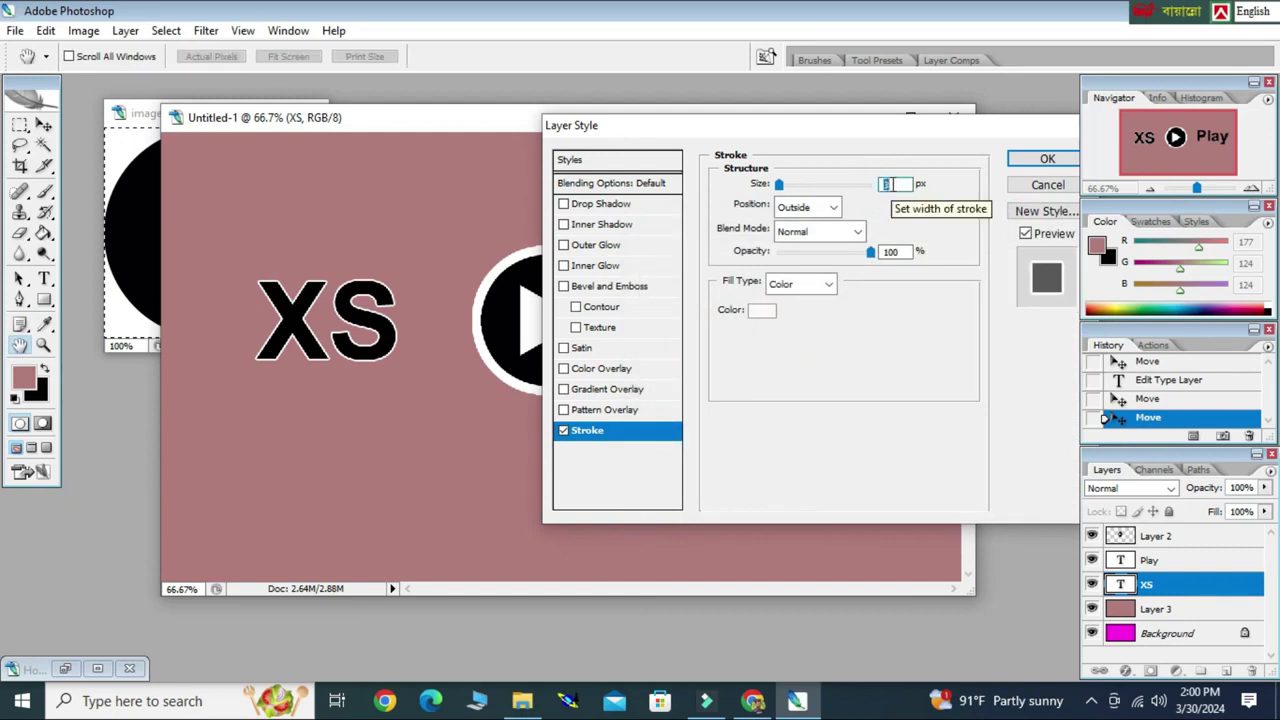
pyautogui.write('6')
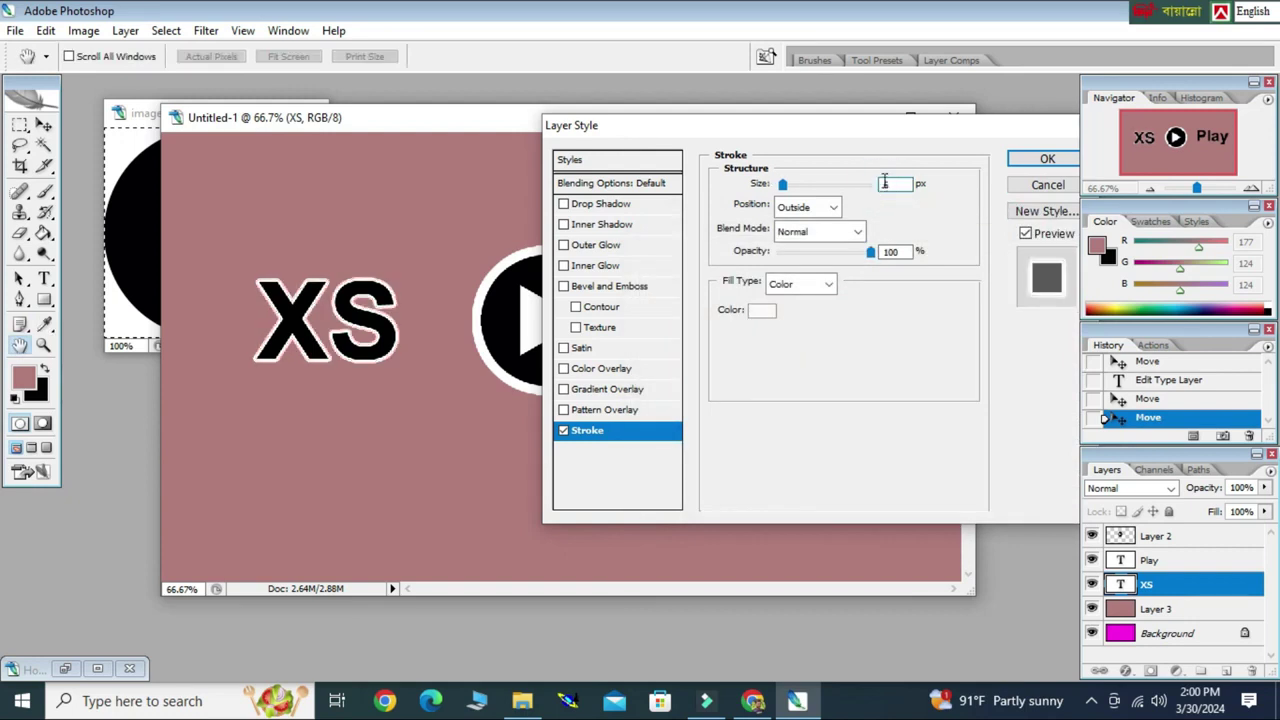
pyautogui.doubleClick(886, 184)
pyautogui.write('8')
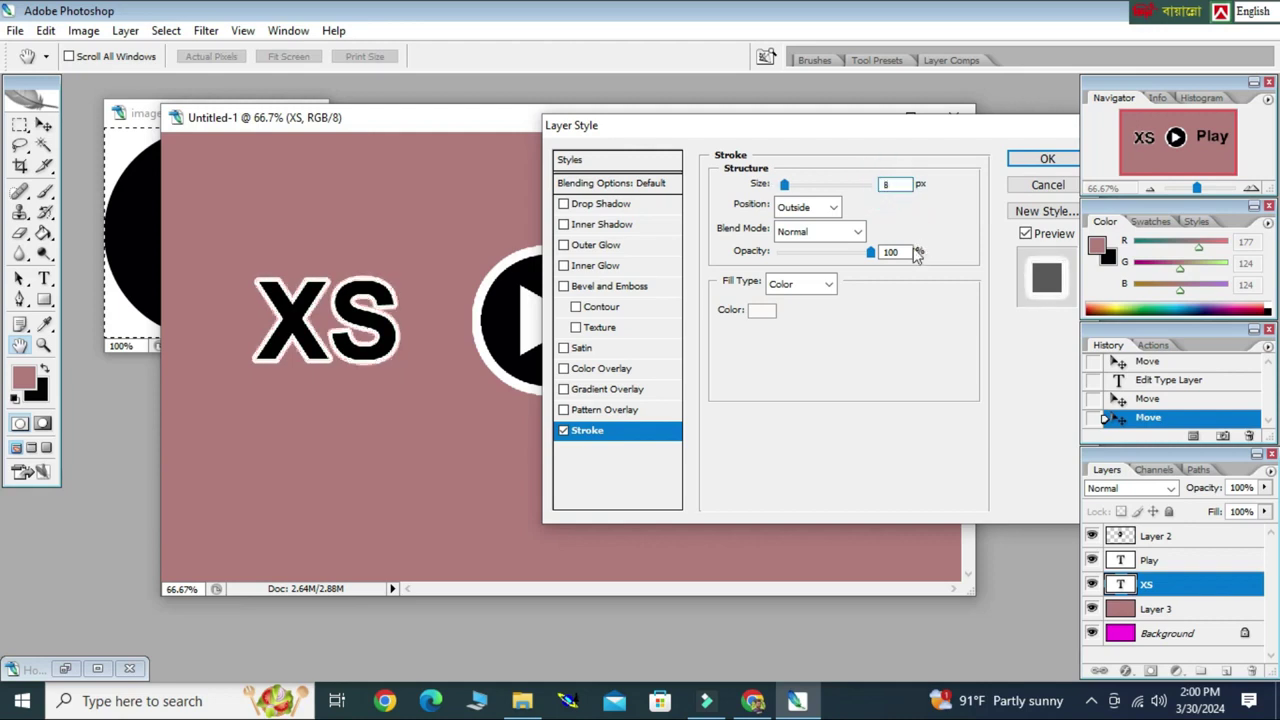
pyautogui.click(912, 252)
pyautogui.doubleClick(886, 183)
pyautogui.write('6')
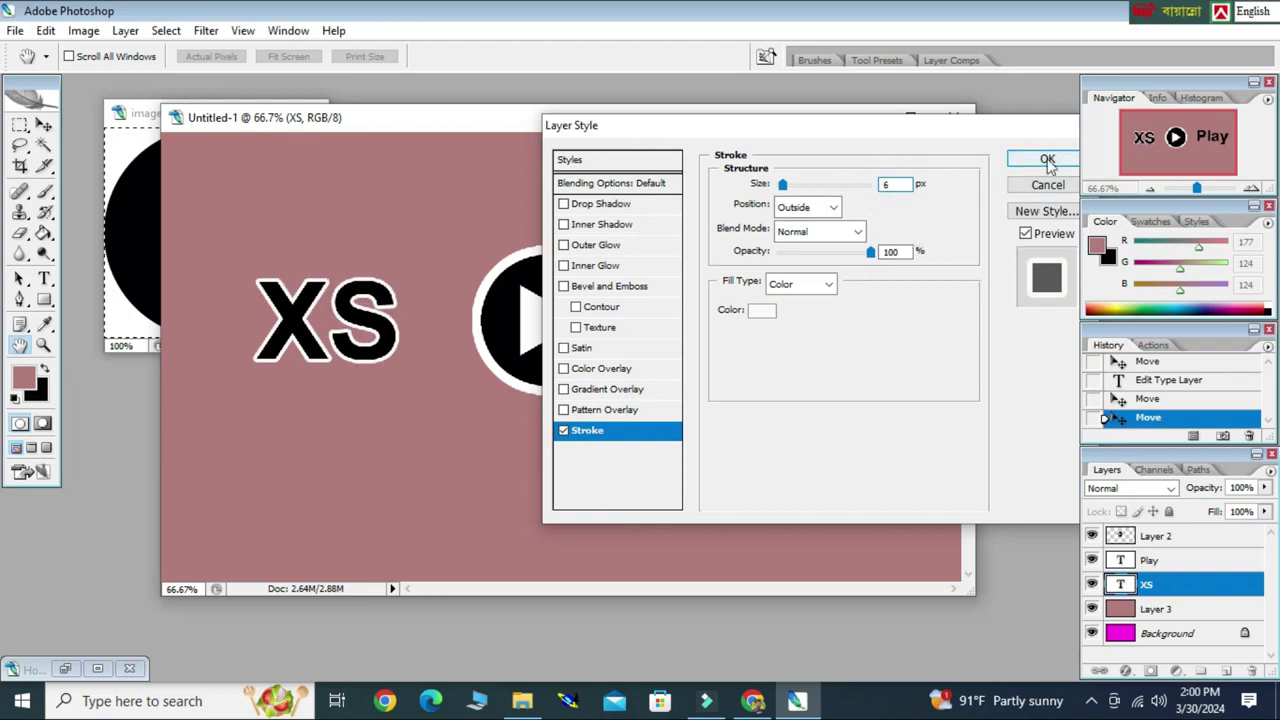
# Step: Give XS a drop shadow with 22 px distance and 21 px size, then apply the style
pyautogui.click(600, 203)
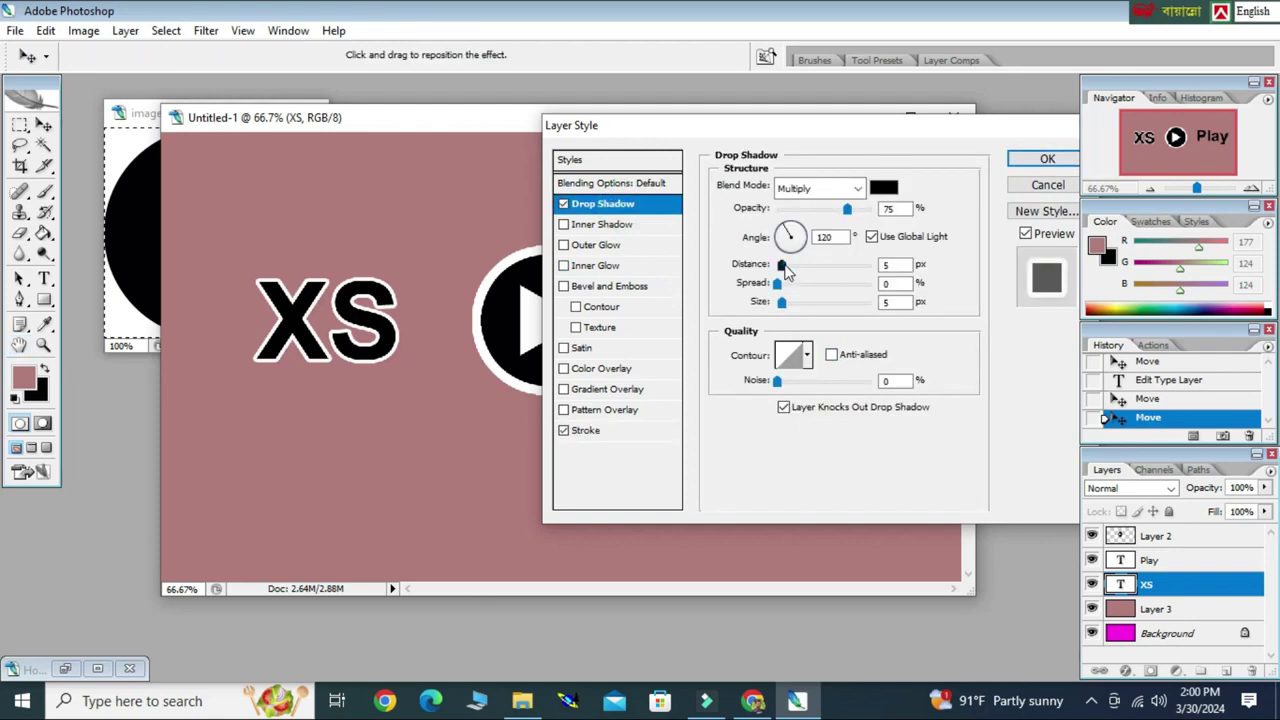
pyautogui.click(791, 265)
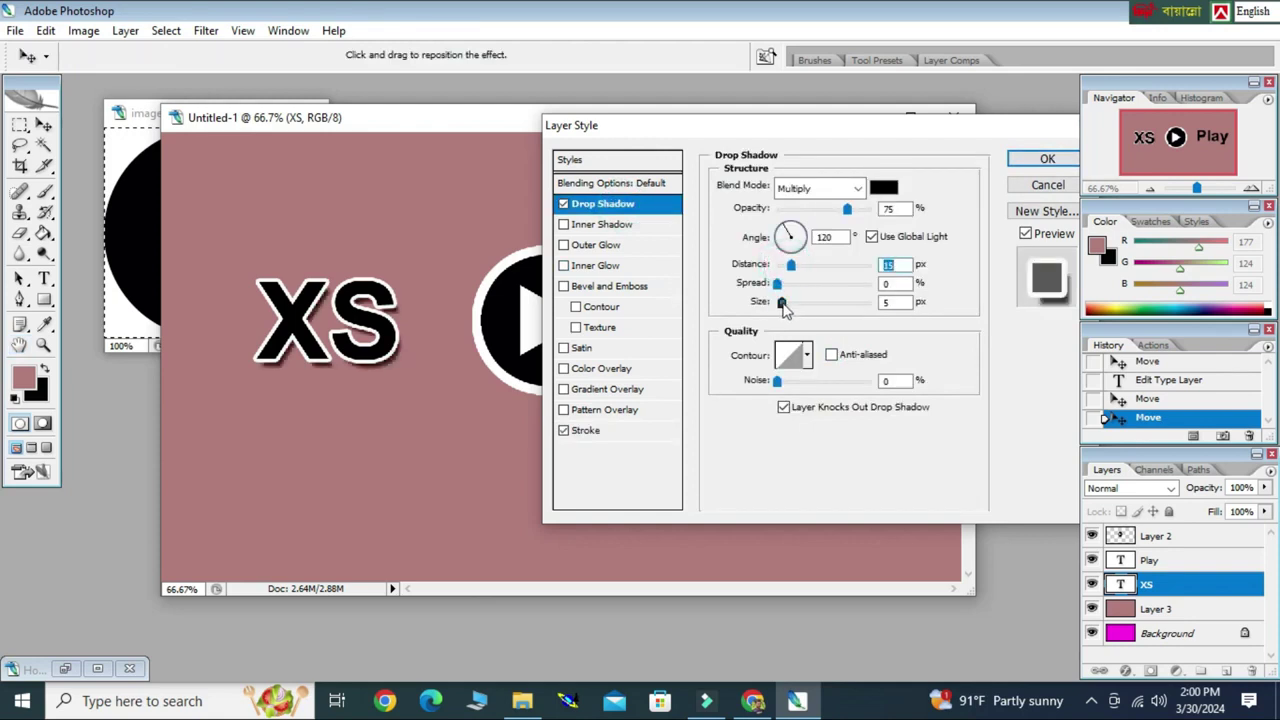
pyautogui.click(791, 302)
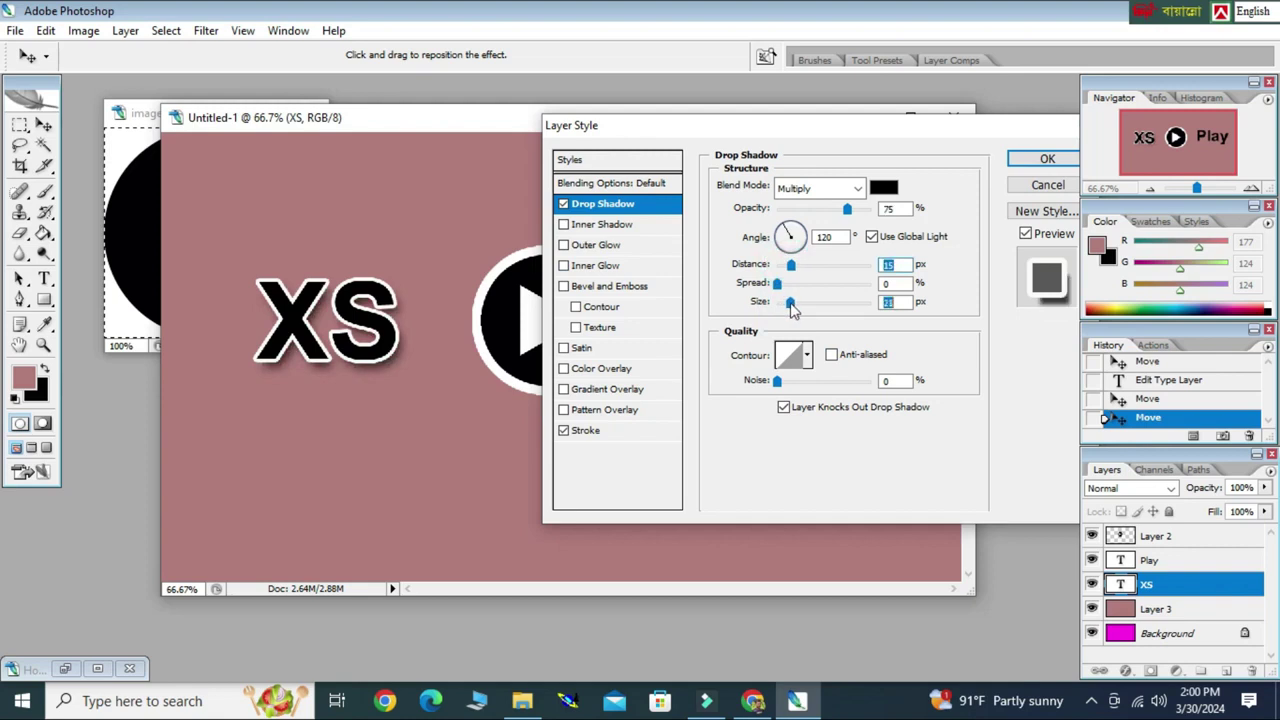
pyautogui.moveTo(791, 265); pyautogui.dragTo(797, 266)
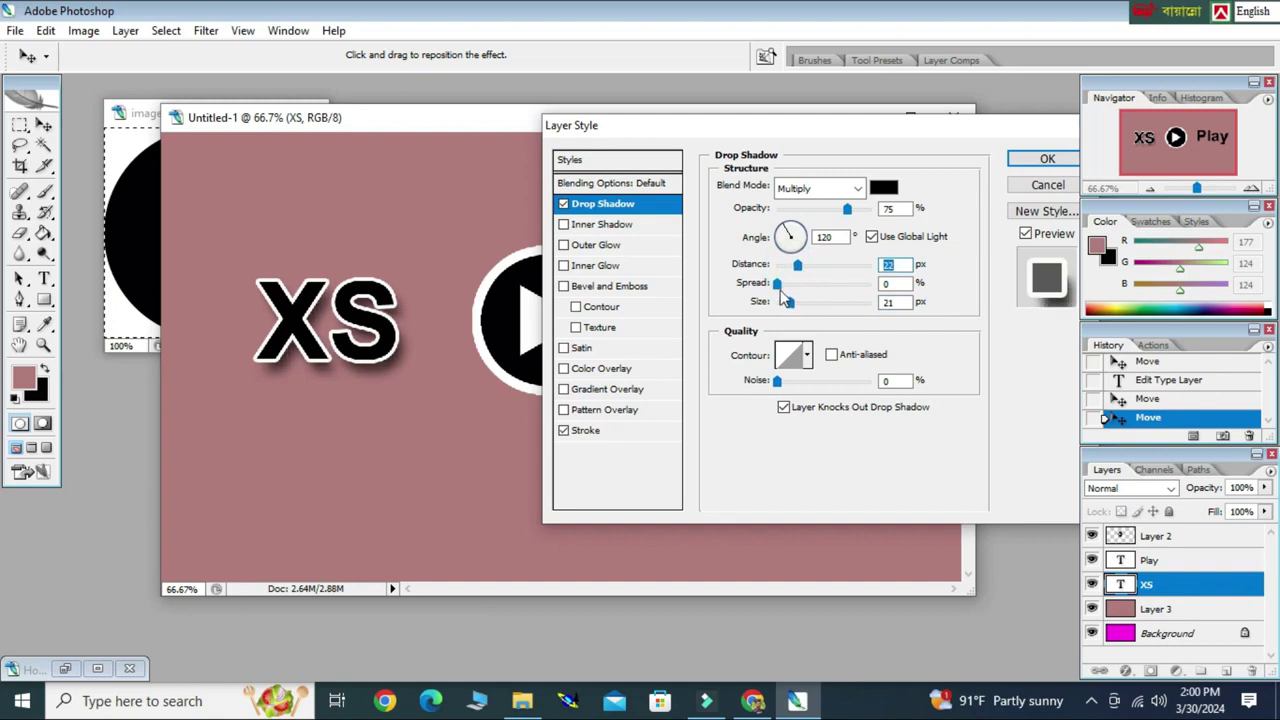
pyautogui.click(787, 285)
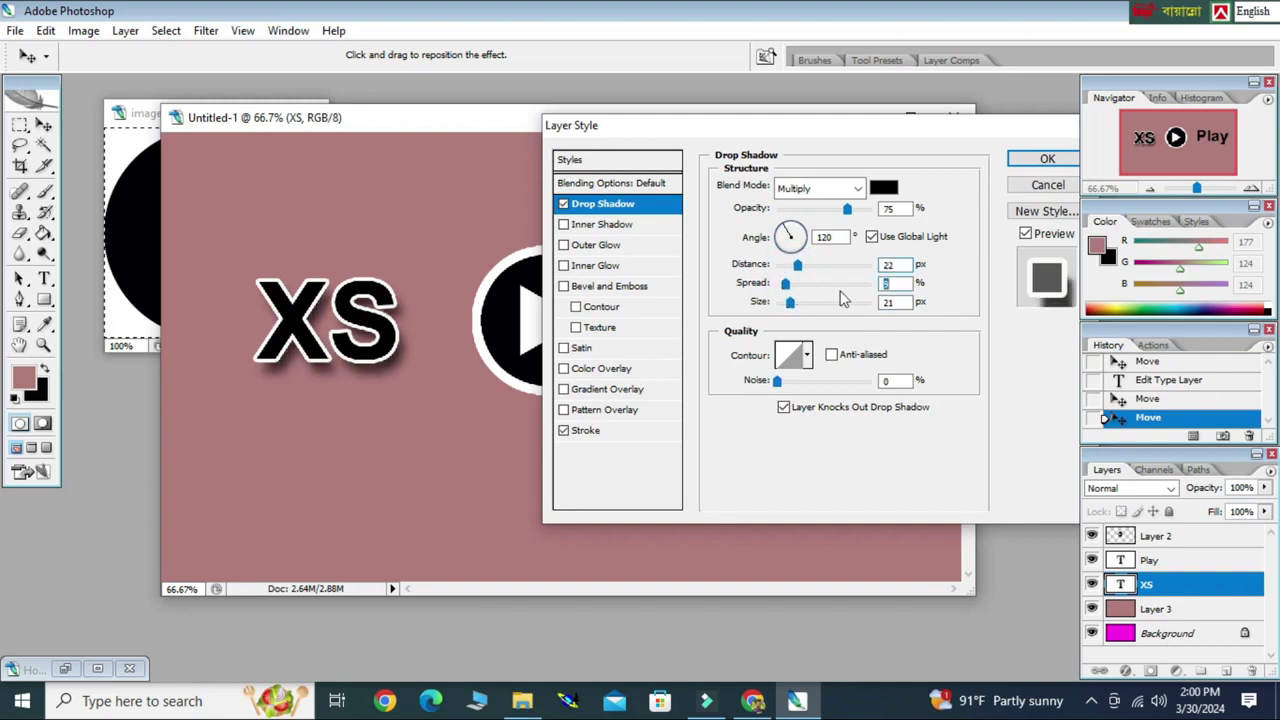
pyautogui.click(1024, 159)
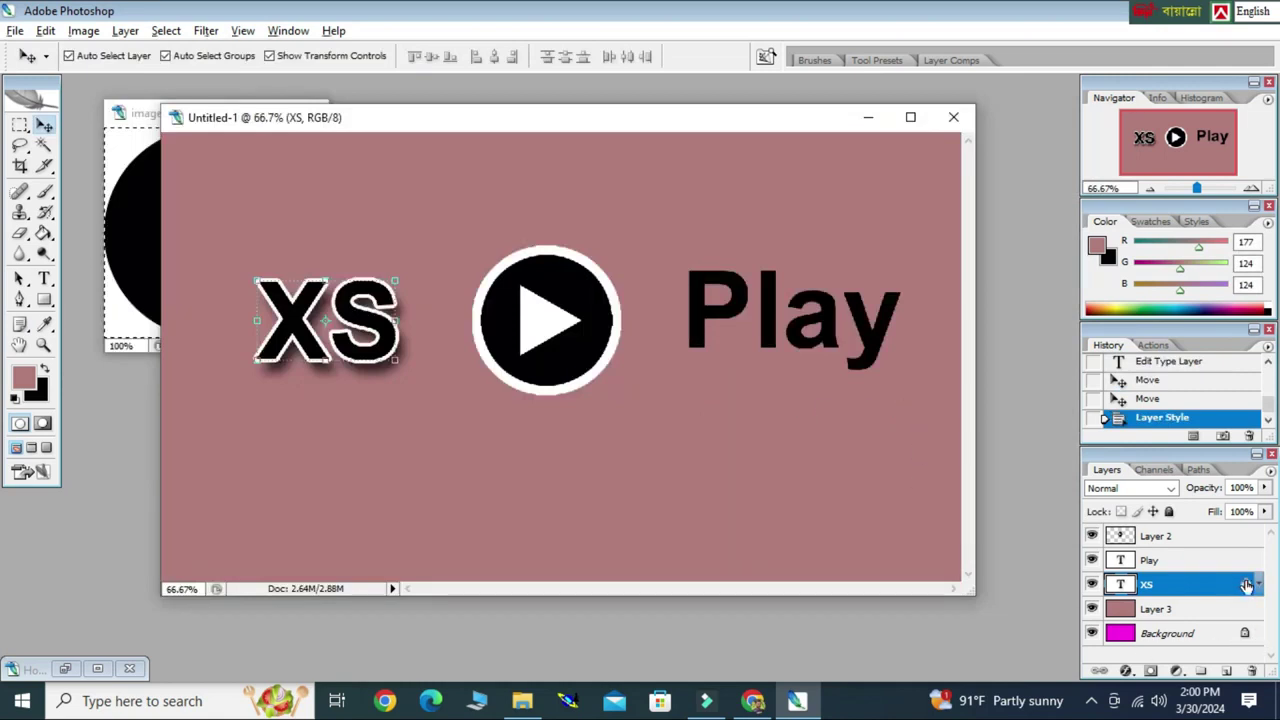
# Step: Copy XS's stroke and drop shadow onto Play, and nudge Play and XS slightly left
pyautogui.moveTo(1247, 585); pyautogui.dragTo(1240, 561)
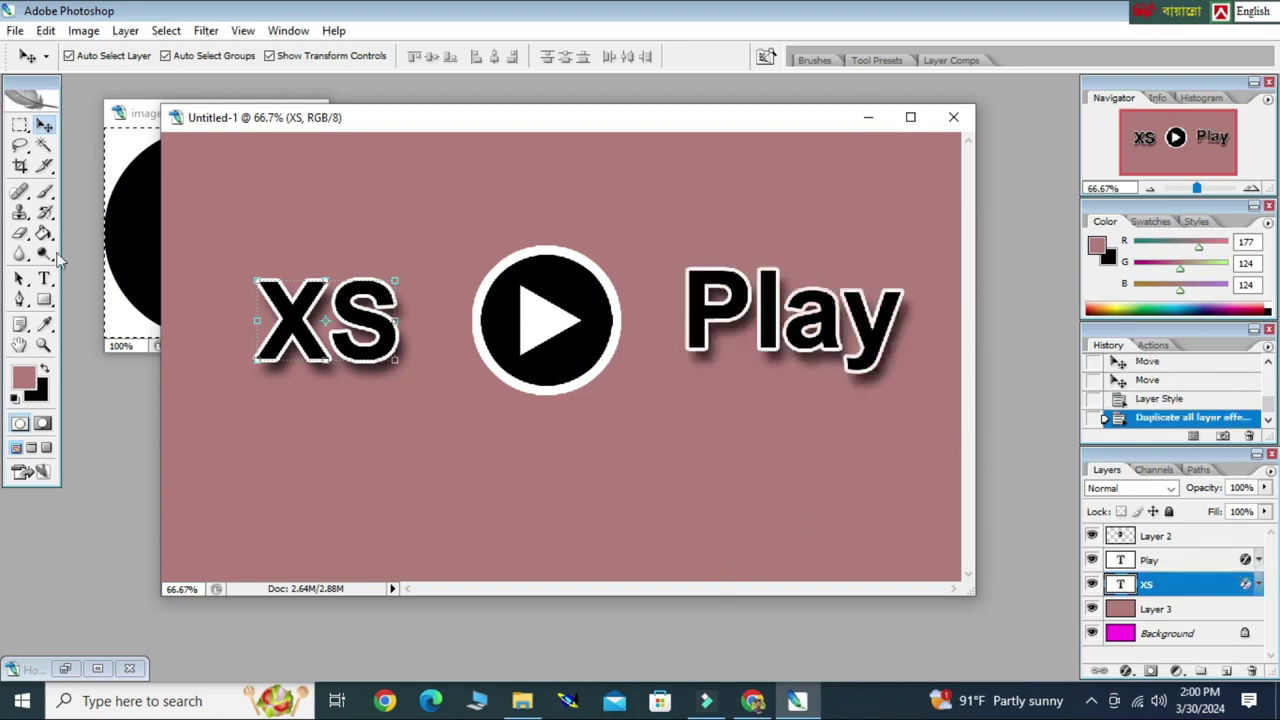
pyautogui.moveTo(727, 285); pyautogui.dragTo(718, 287)
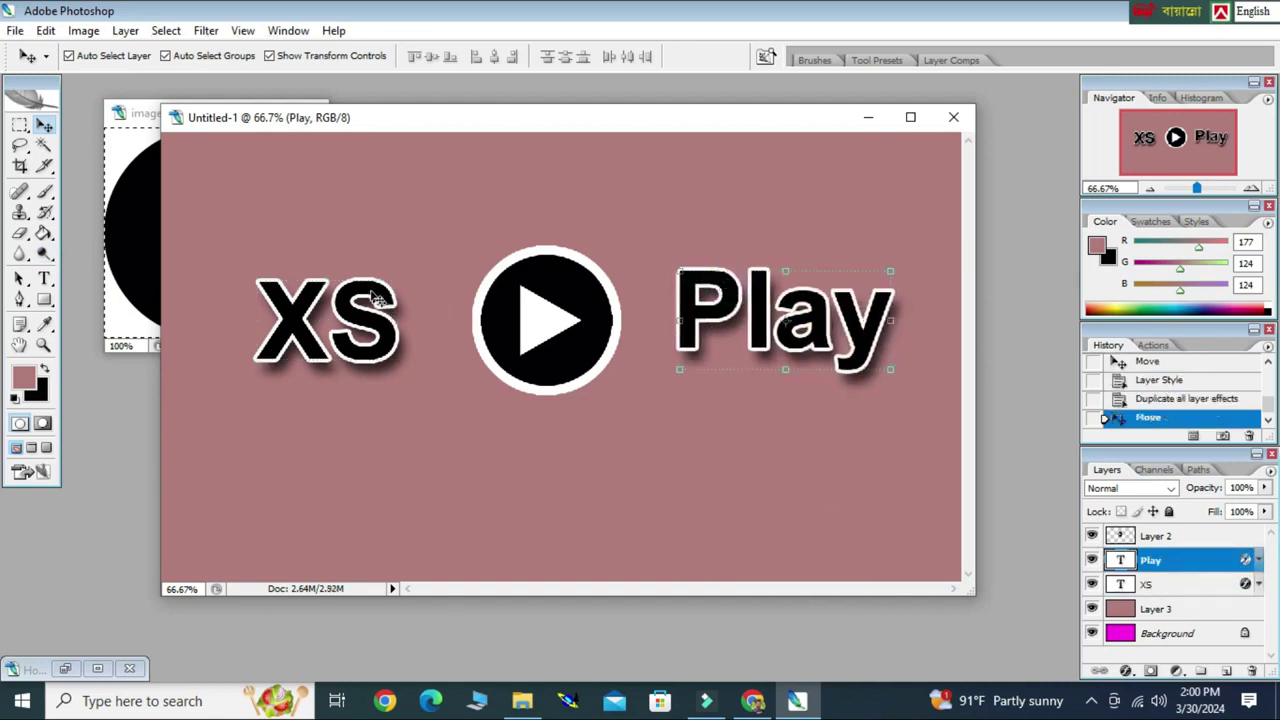
pyautogui.moveTo(373, 290); pyautogui.dragTo(367, 290)
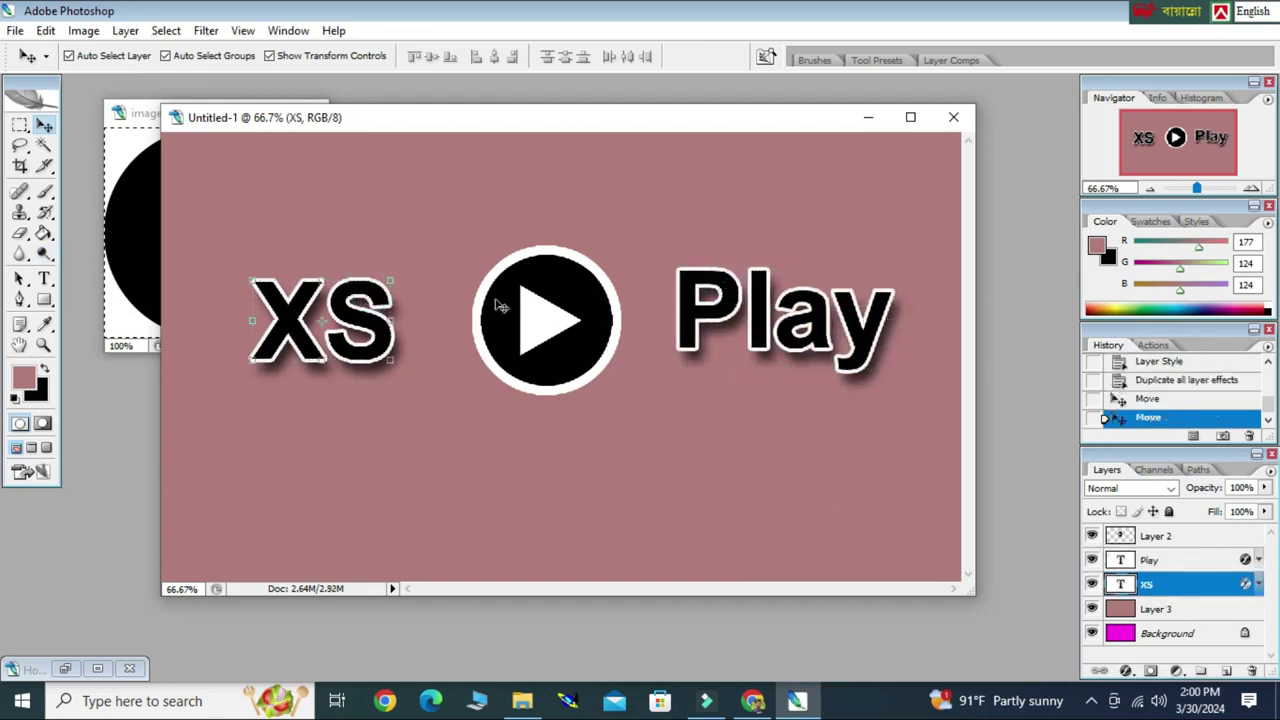
# Step: Nudge the play icon slightly left and bring up its Layer Style settings
pyautogui.click(578, 327)
pyautogui.moveTo(571, 286); pyautogui.dragTo(566, 292)
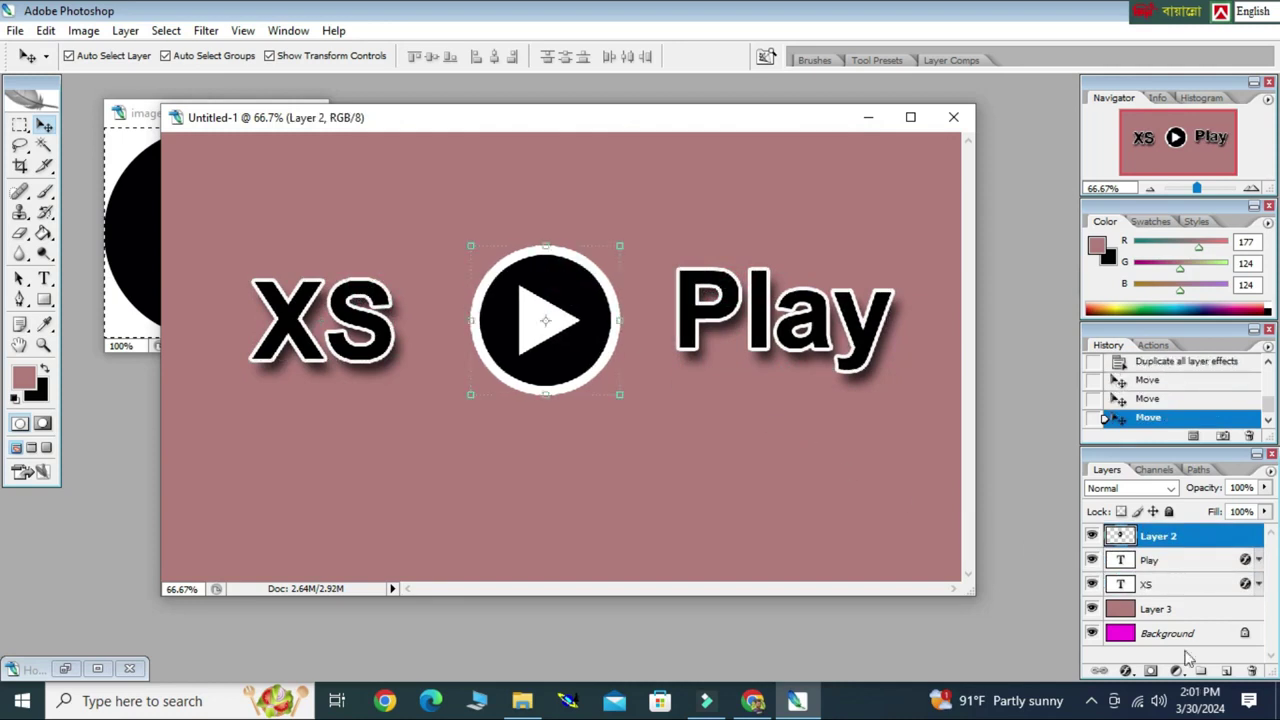
pyautogui.doubleClick(1204, 538)
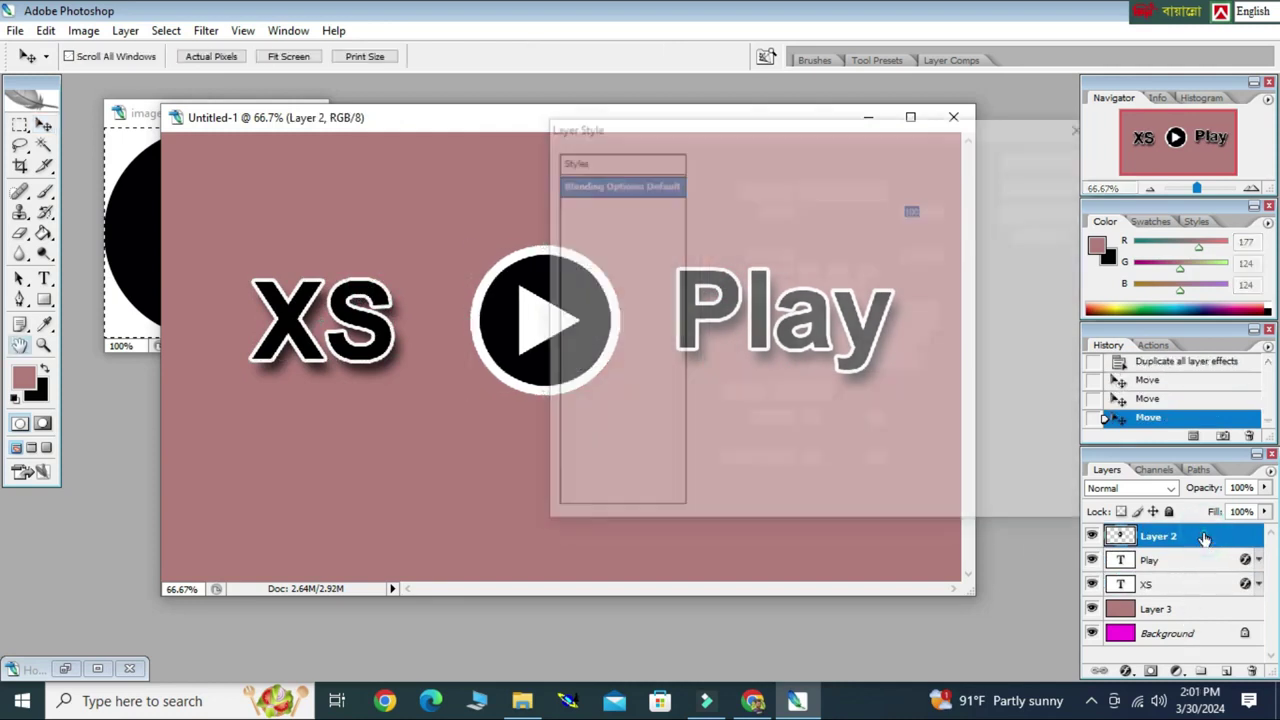
pyautogui.moveTo(797, 128); pyautogui.dragTo(903, 140)
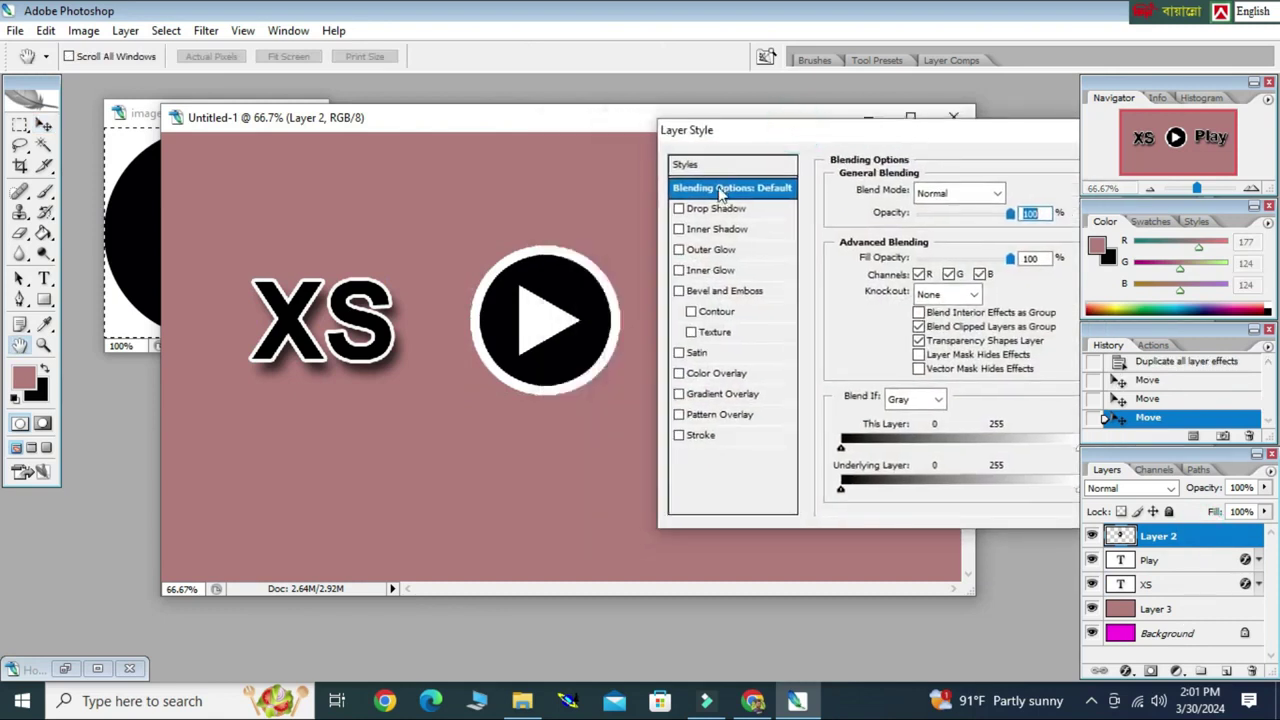
# Step: Give the play icon a drop shadow with 75% opacity, 18 px distance and 30% spread
pyautogui.click(713, 209)
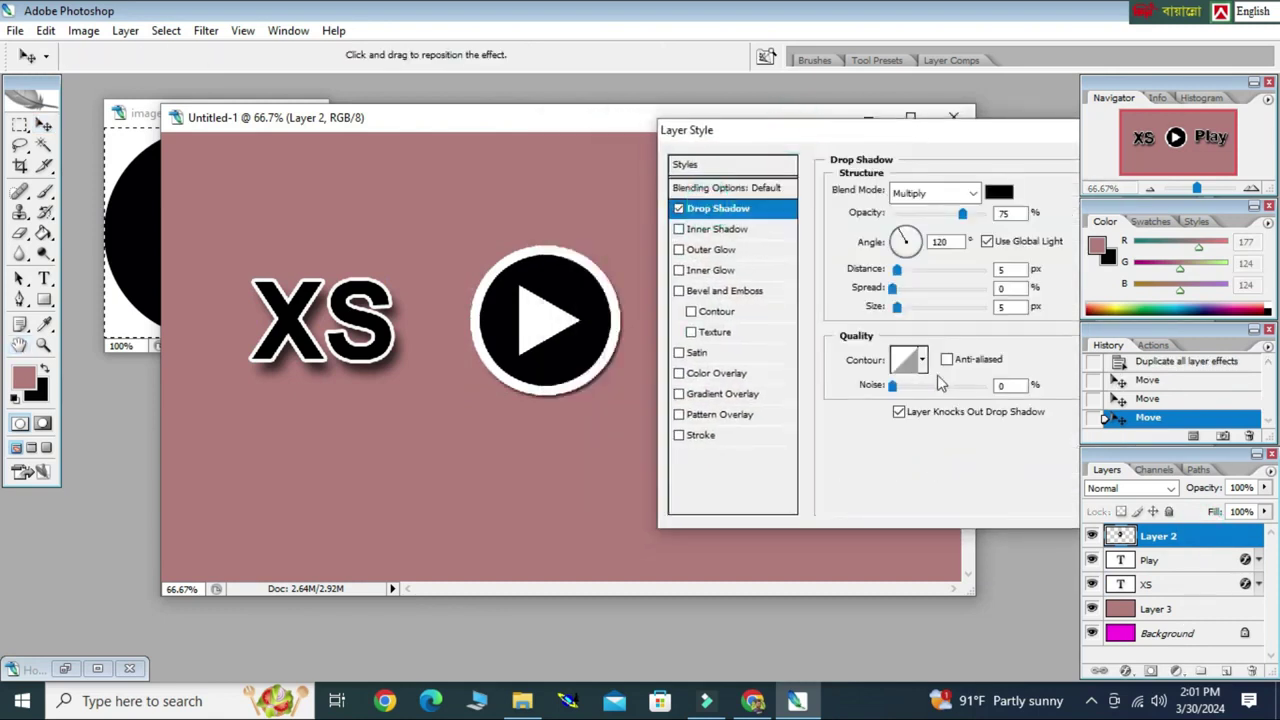
pyautogui.moveTo(898, 272)
pyautogui.mouseDown()
pyautogui.moveTo(917, 289)
pyautogui.moveTo(990, 291)
pyautogui.moveTo(920, 289)
pyautogui.moveTo(915, 316)
pyautogui.mouseUp()
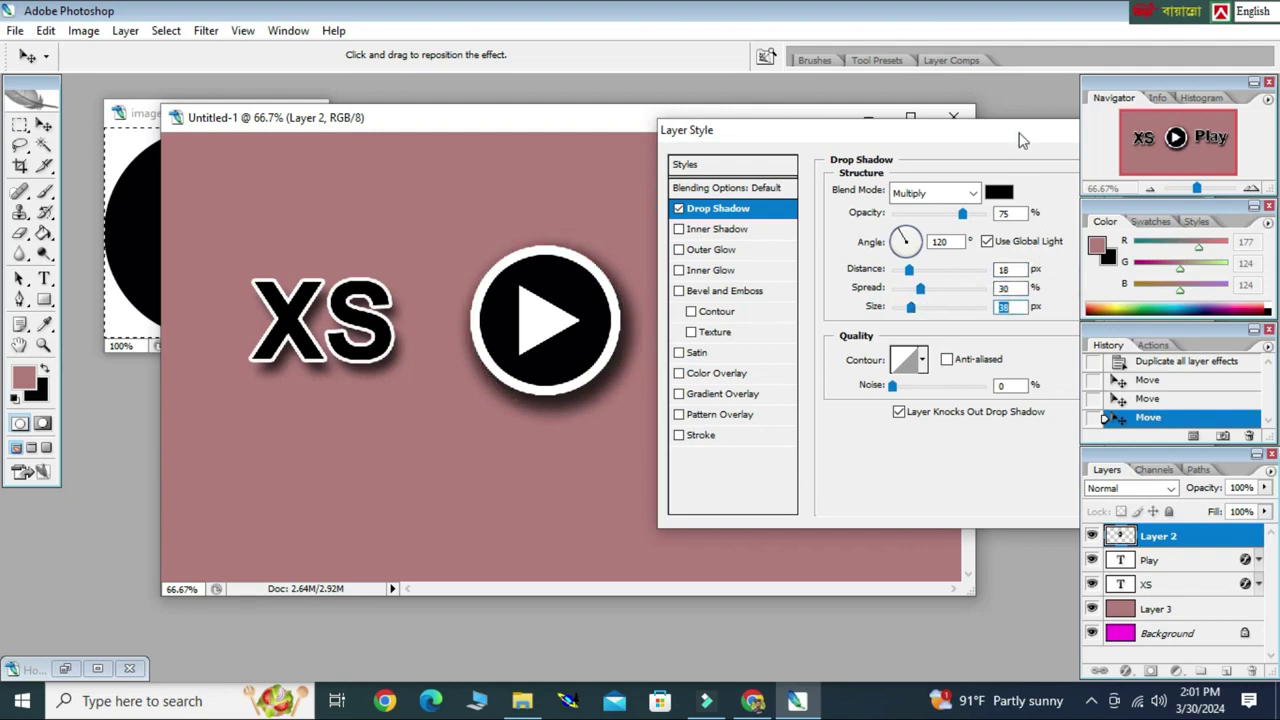
pyautogui.moveTo(1019, 140); pyautogui.dragTo(932, 141)
pyautogui.click(1062, 164)
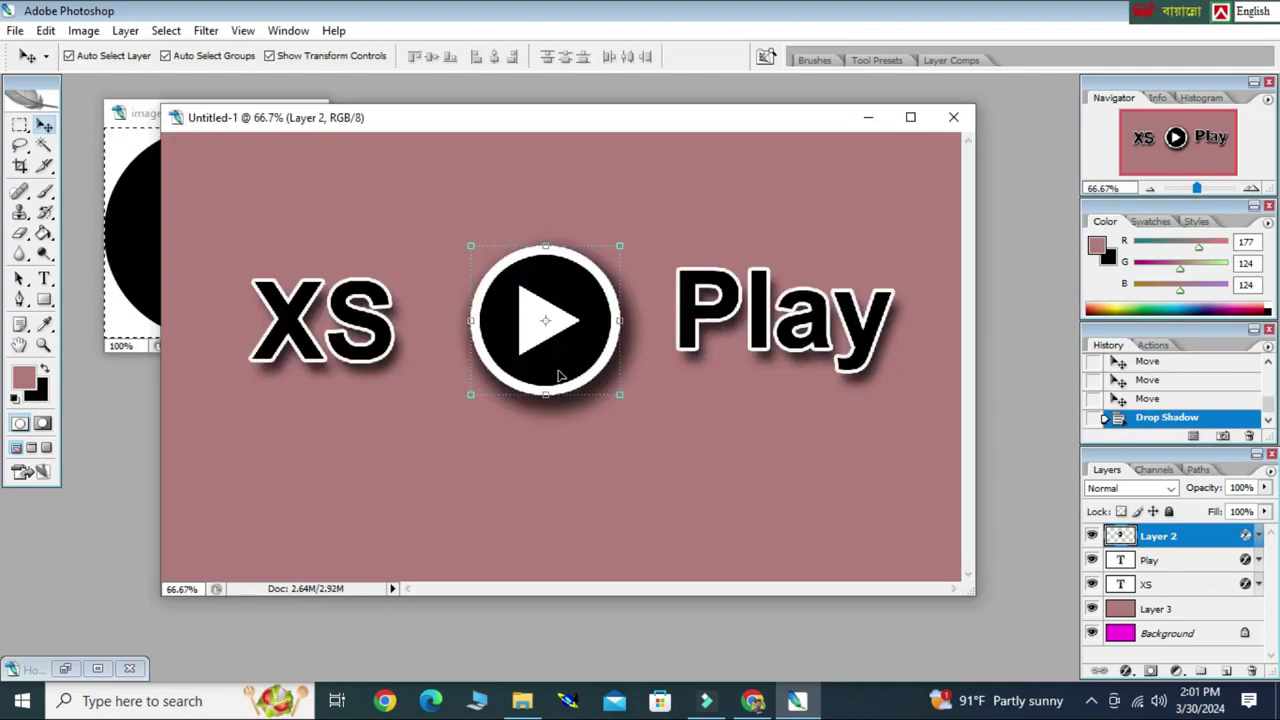
# Step: Shift the play icon slightly down-right and move the Play text further right
pyautogui.moveTo(558, 375); pyautogui.dragTo(571, 381)
pyautogui.moveTo(768, 298); pyautogui.dragTo(787, 299)
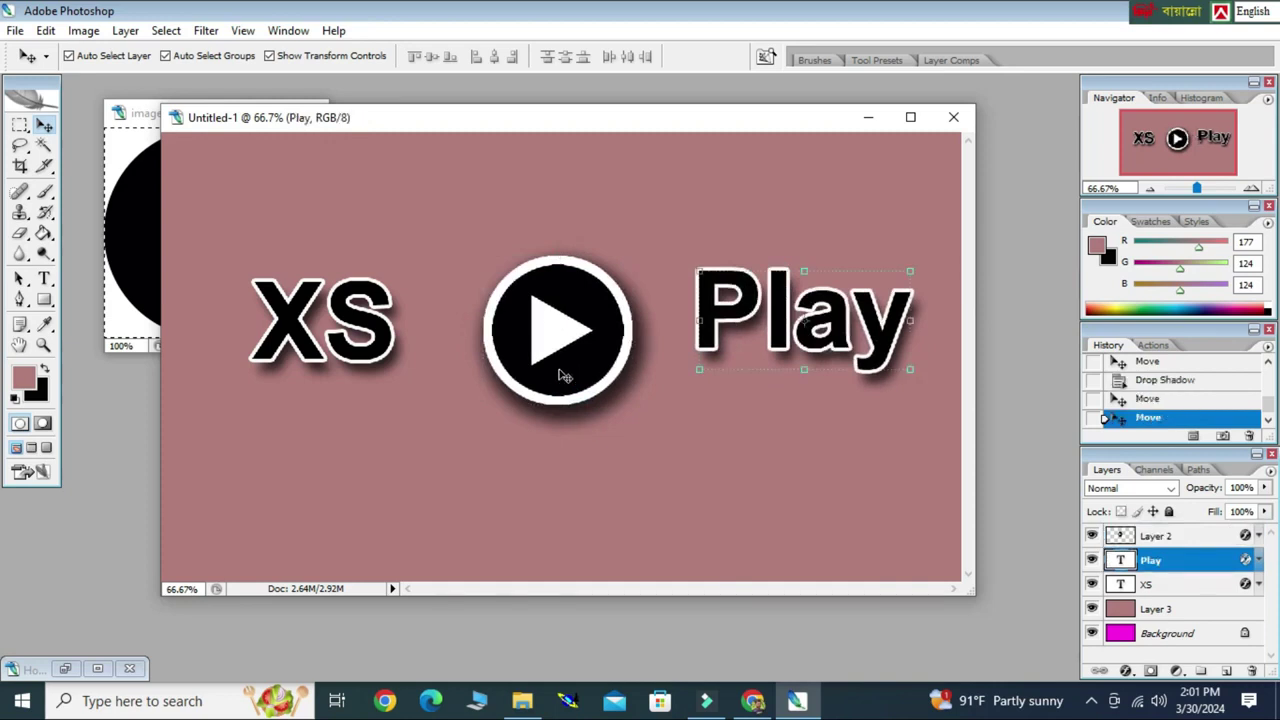
pyautogui.click(330, 482)
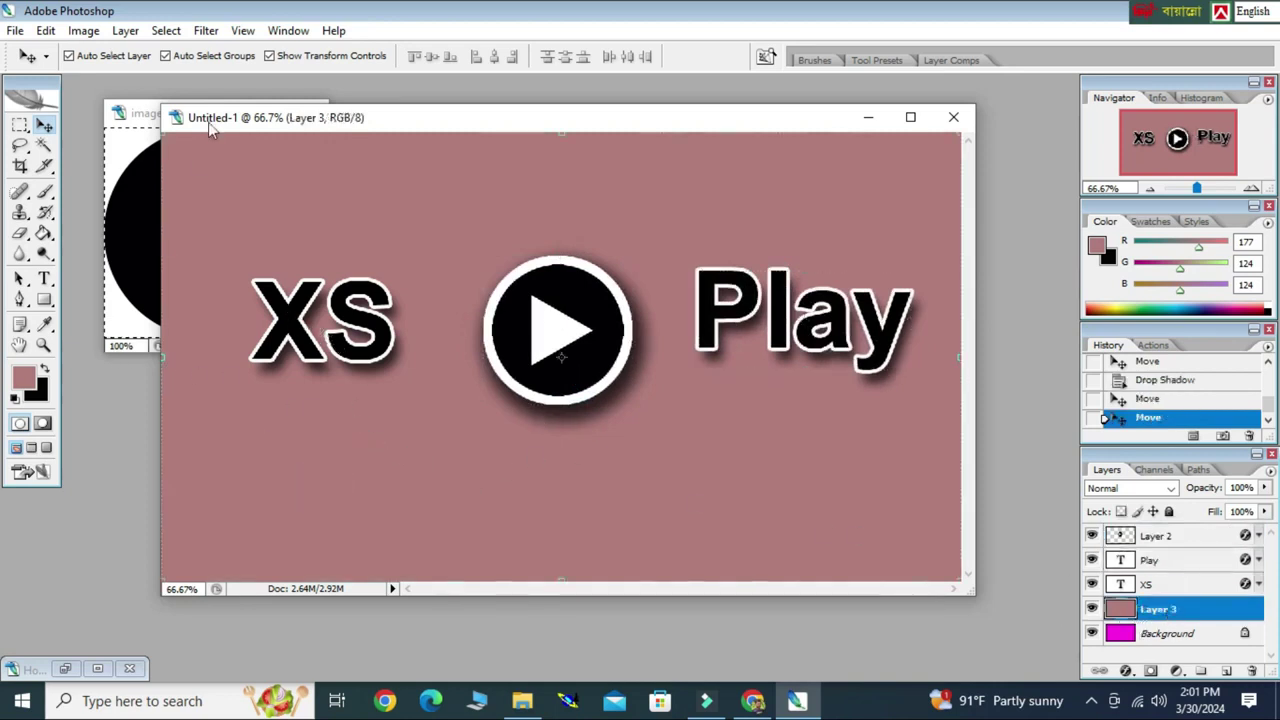
pyautogui.click(210, 38)
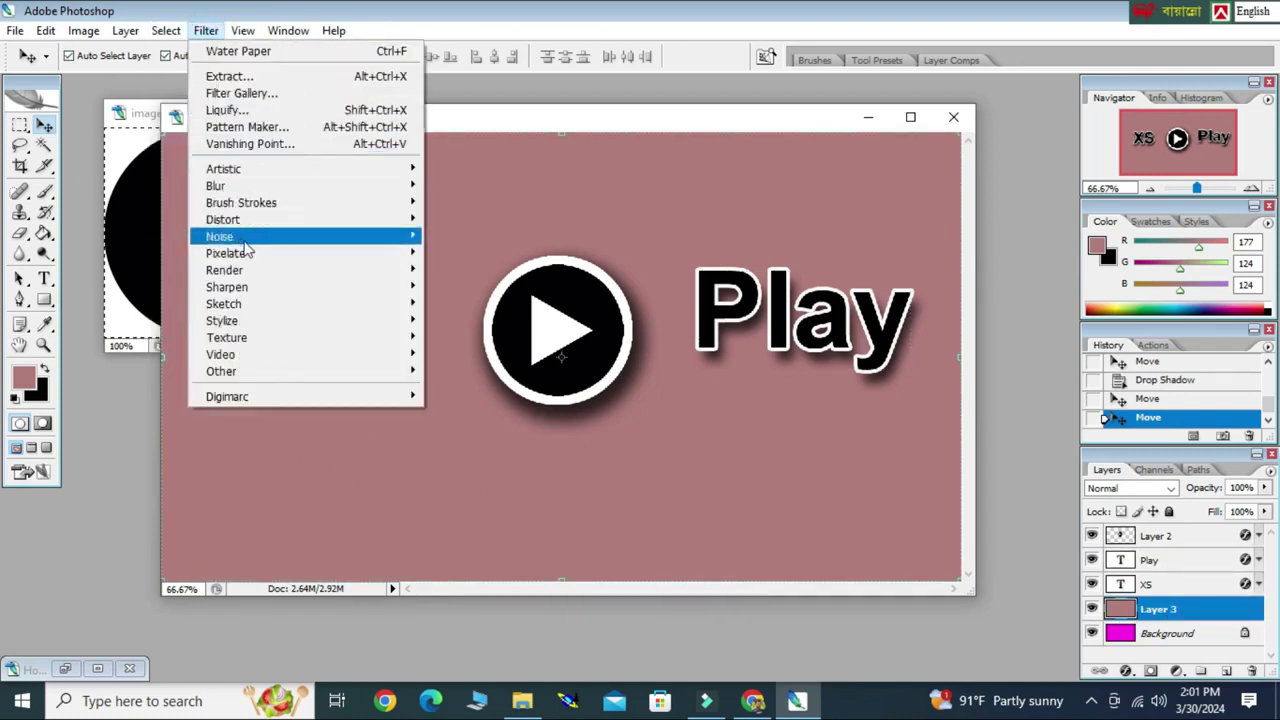
pyautogui.moveTo(220, 236)
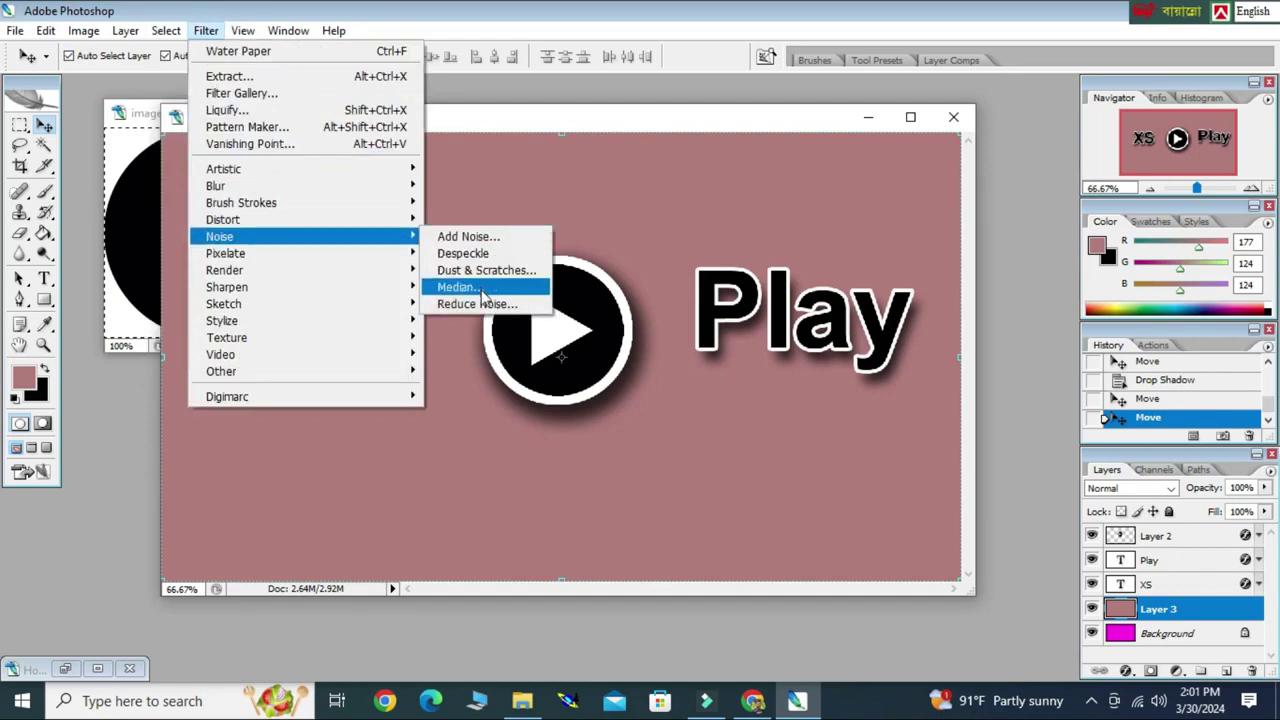
pyautogui.click(478, 270)
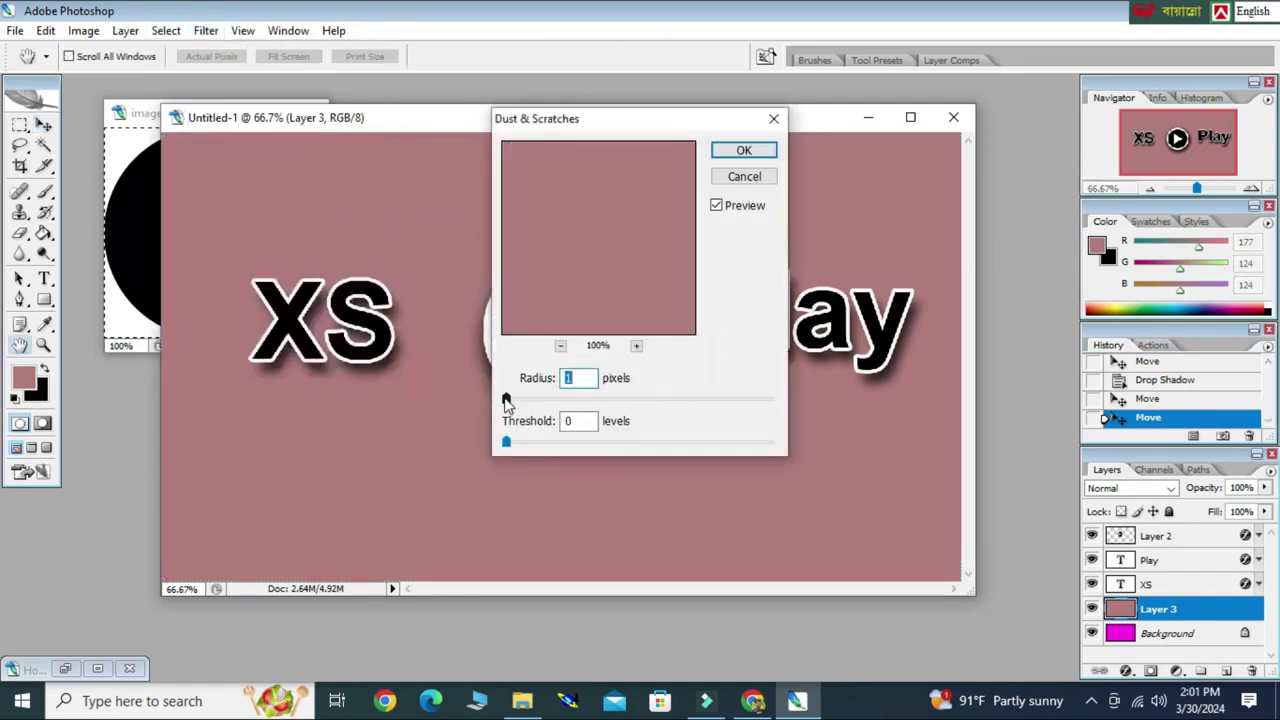
pyautogui.moveTo(506, 400); pyautogui.dragTo(614, 398)
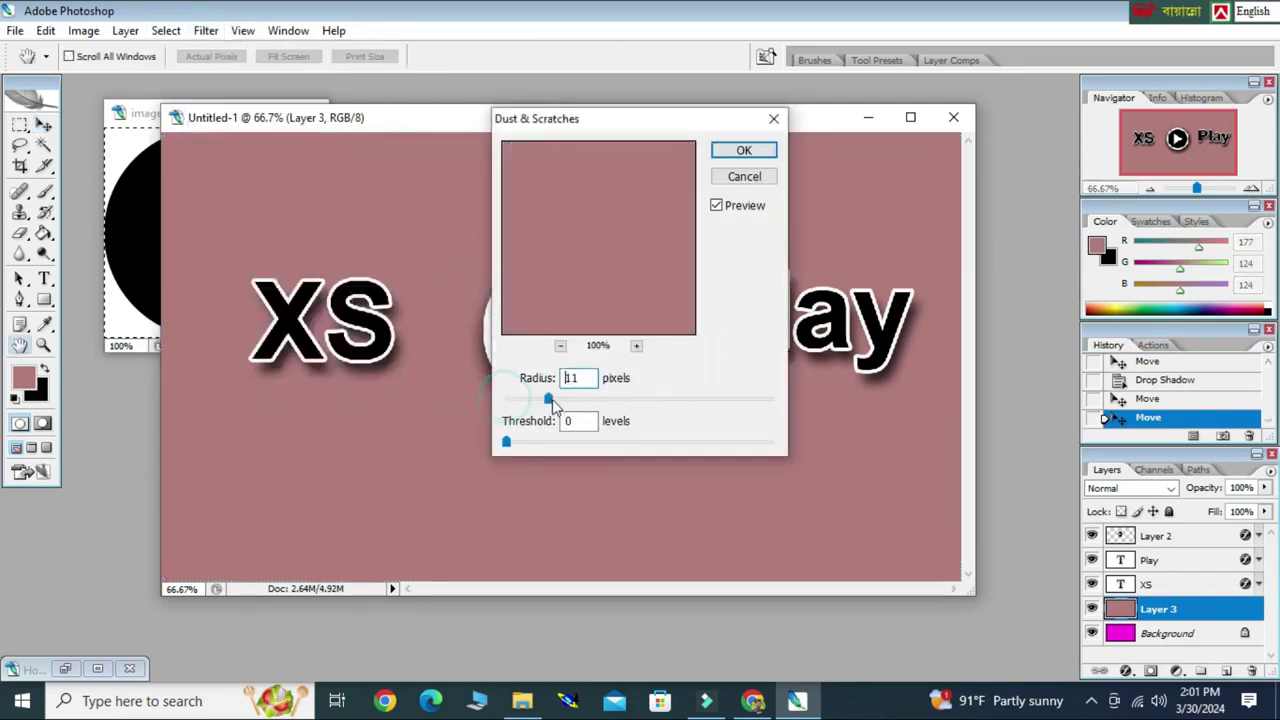
pyautogui.click(729, 150)
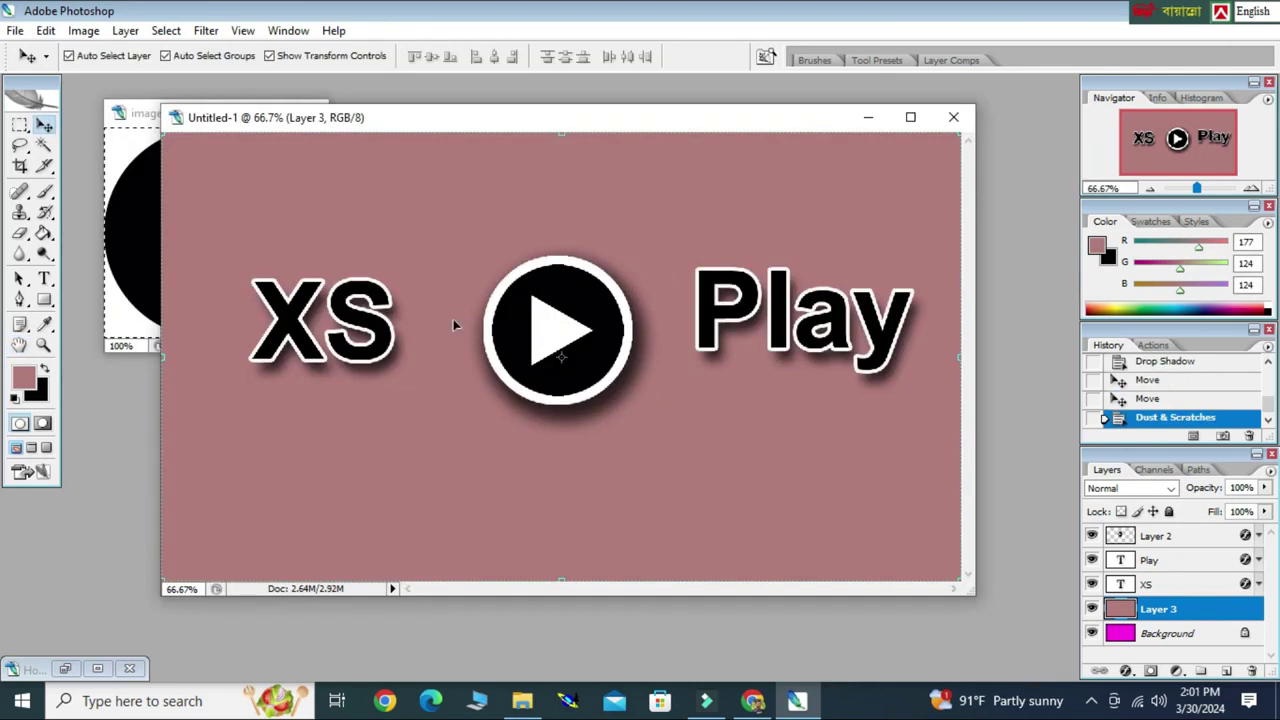
pyautogui.hotkey('ctrl', 'z')
pyautogui.click(205, 30)
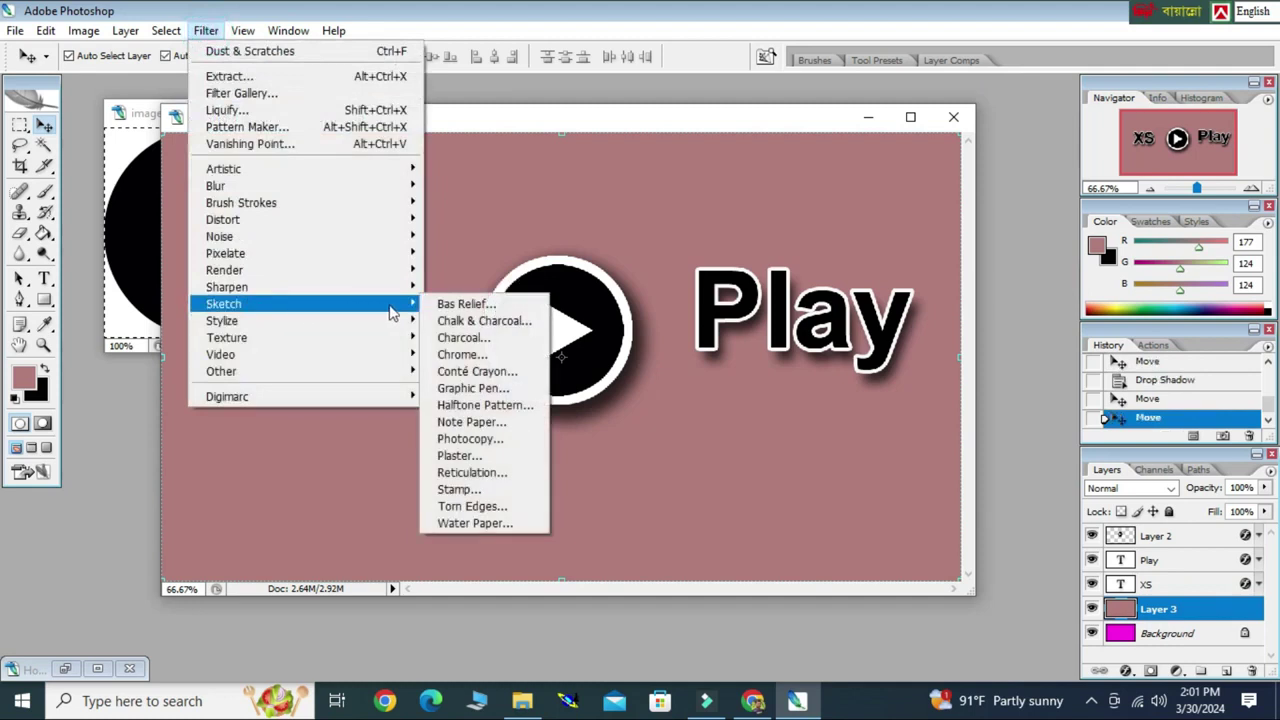
pyautogui.moveTo(224, 303)
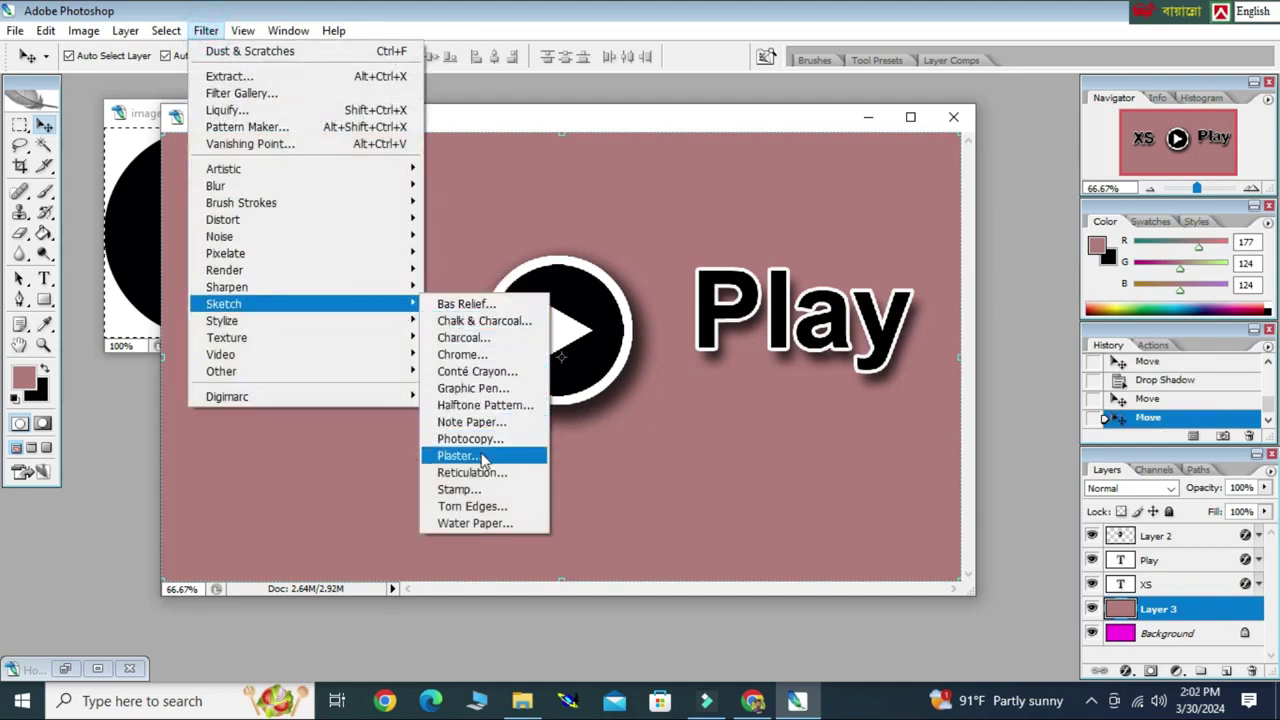
# Step: Compare Sketch filters in the Filter Gallery and settle on Halftone Pattern
pyautogui.click(481, 456)
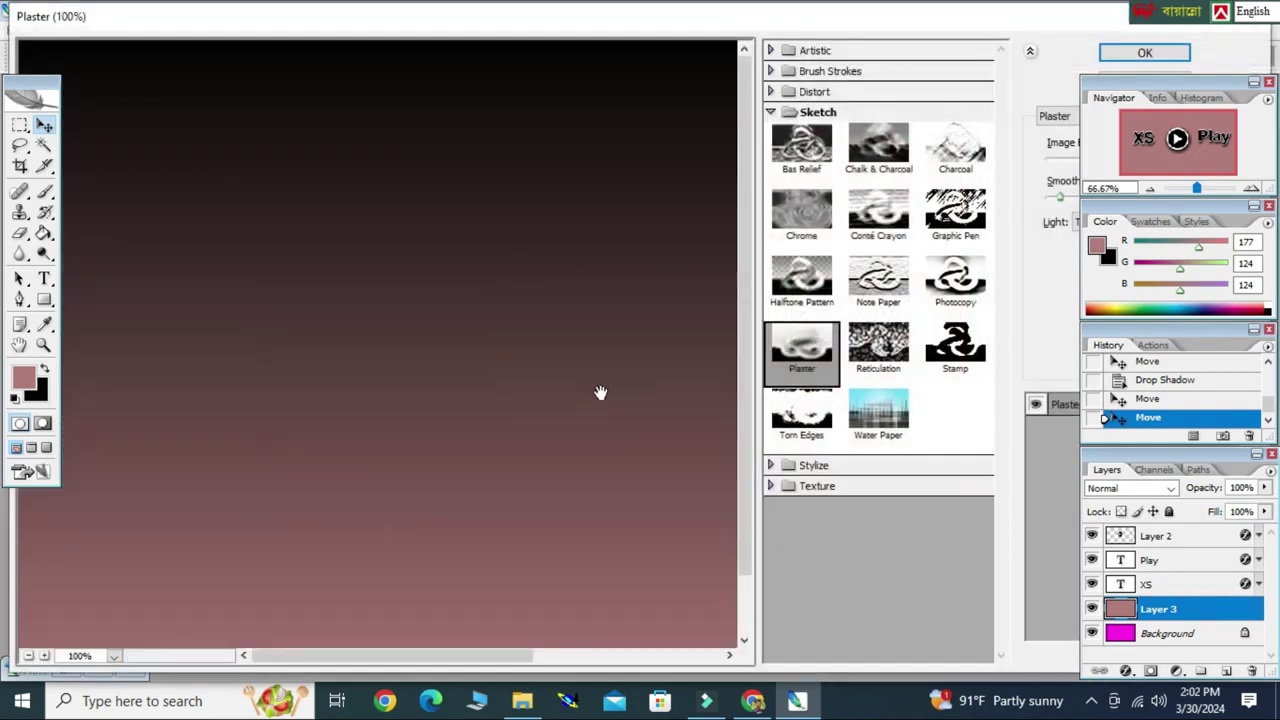
pyautogui.click(878, 415)
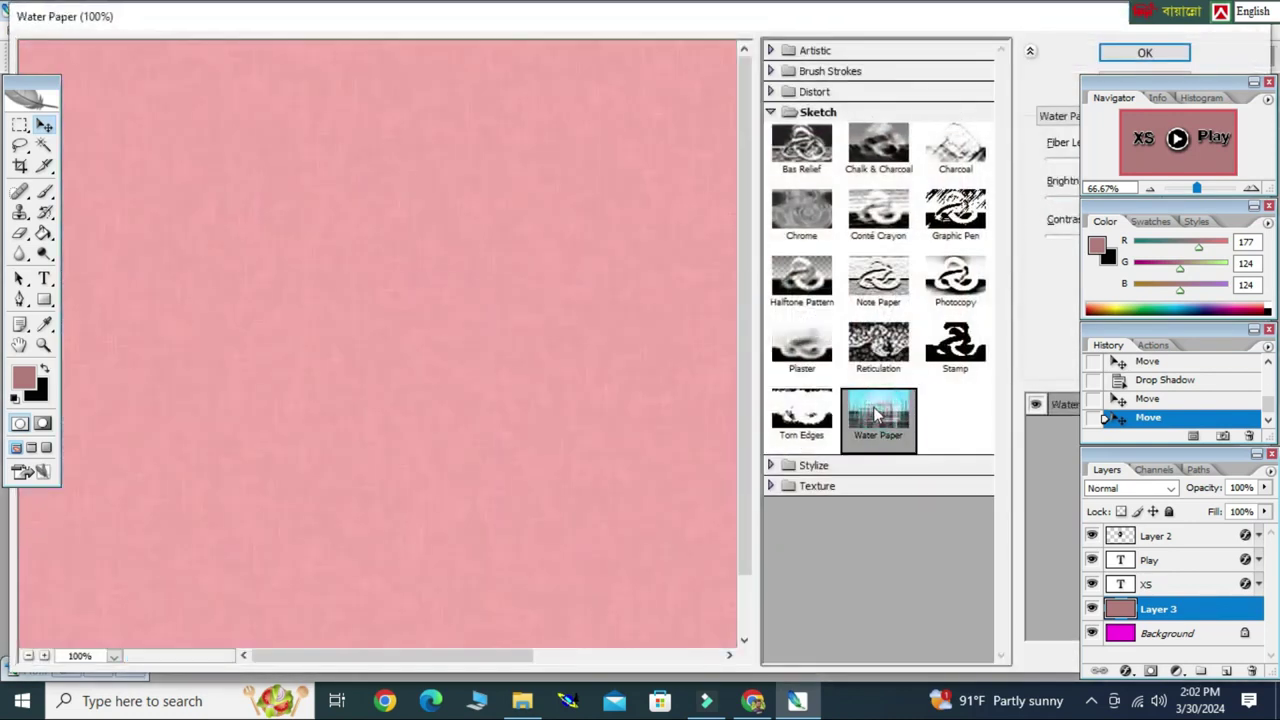
pyautogui.click(806, 352)
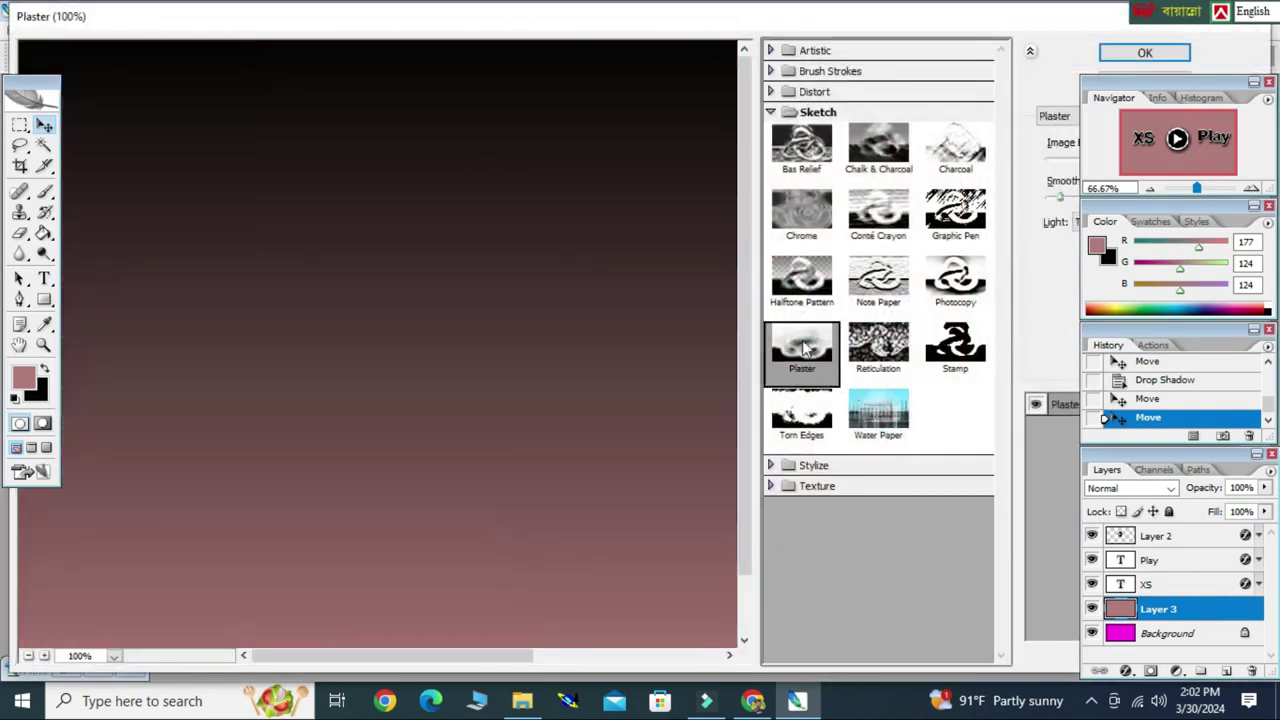
pyautogui.click(805, 272)
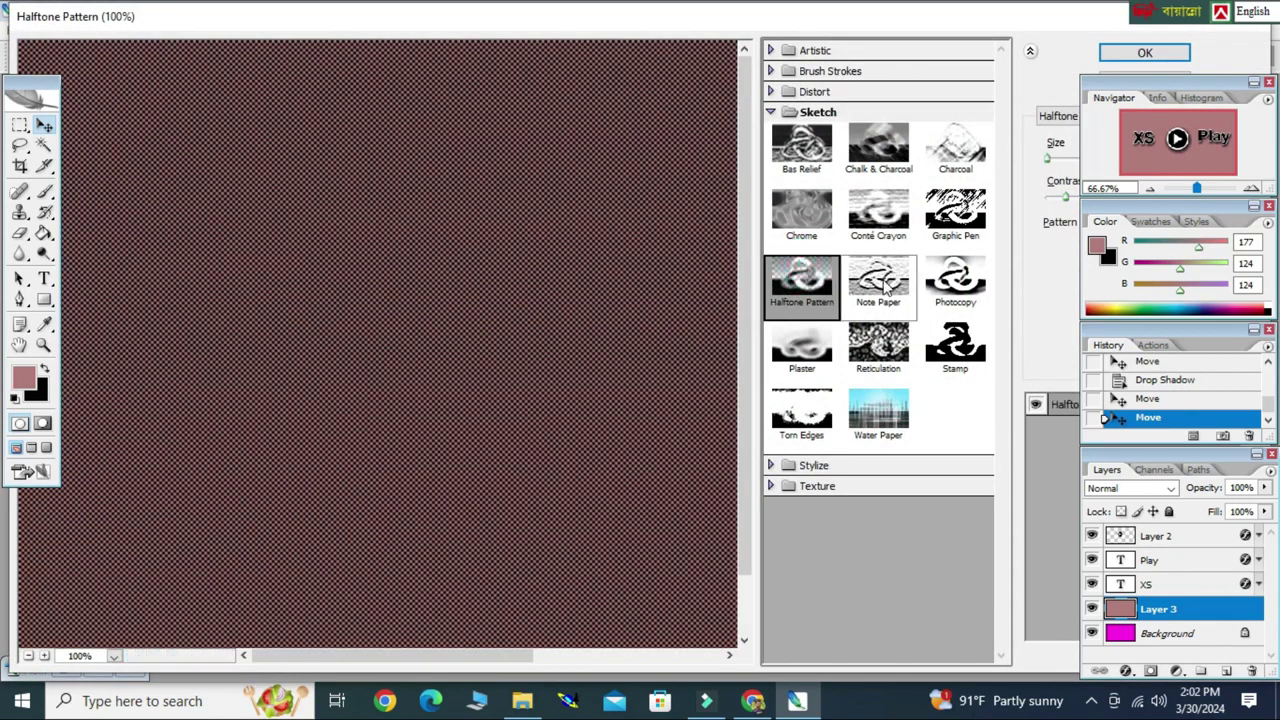
pyautogui.click(884, 287)
pyautogui.click(800, 280)
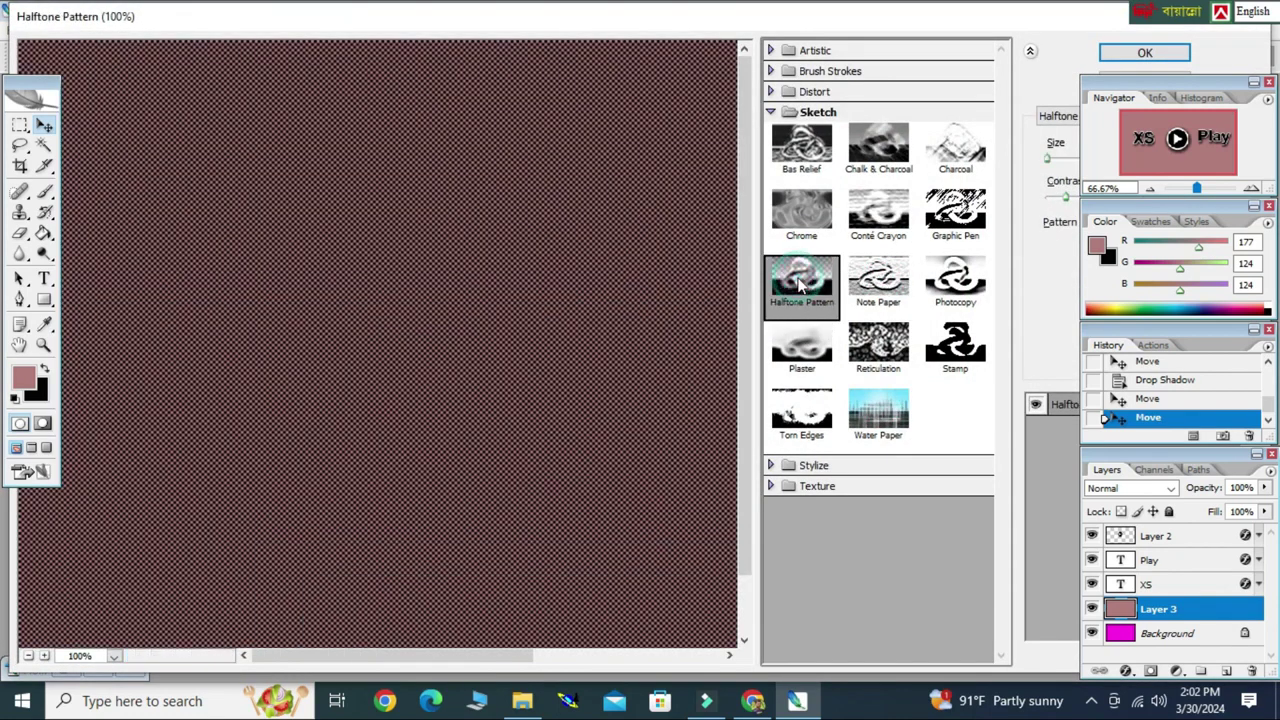
pyautogui.click(877, 207)
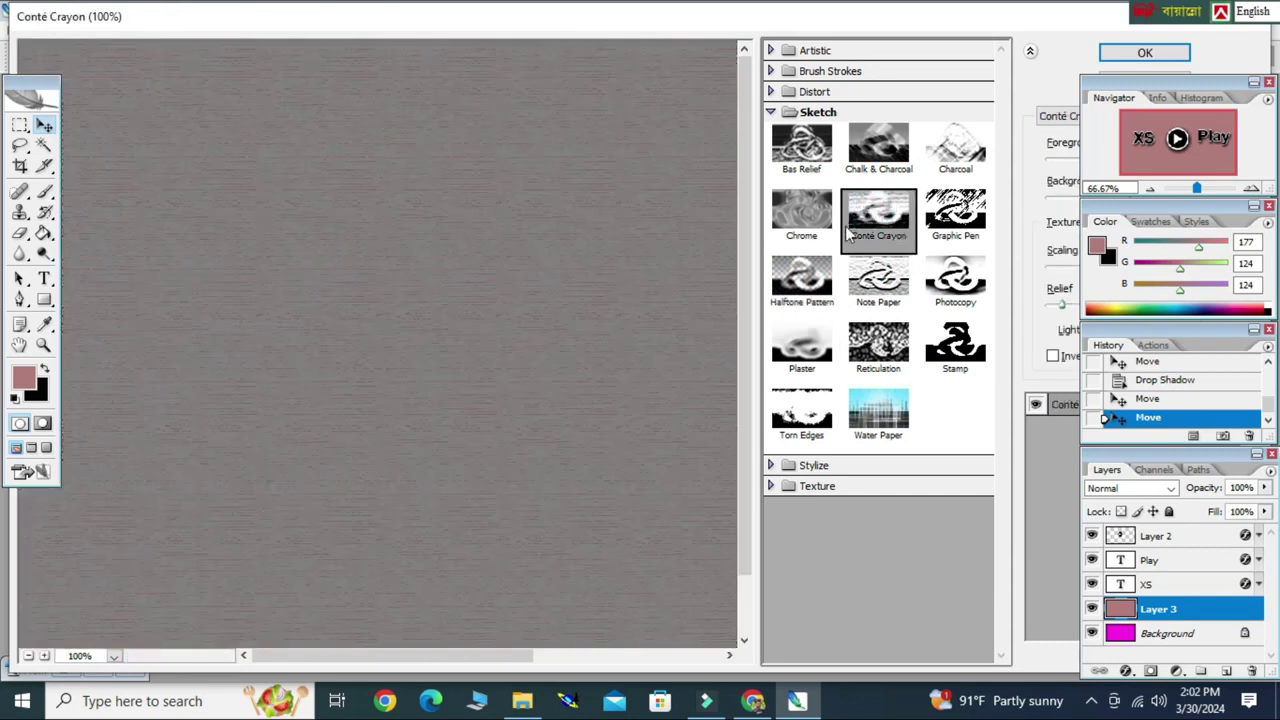
pyautogui.click(802, 284)
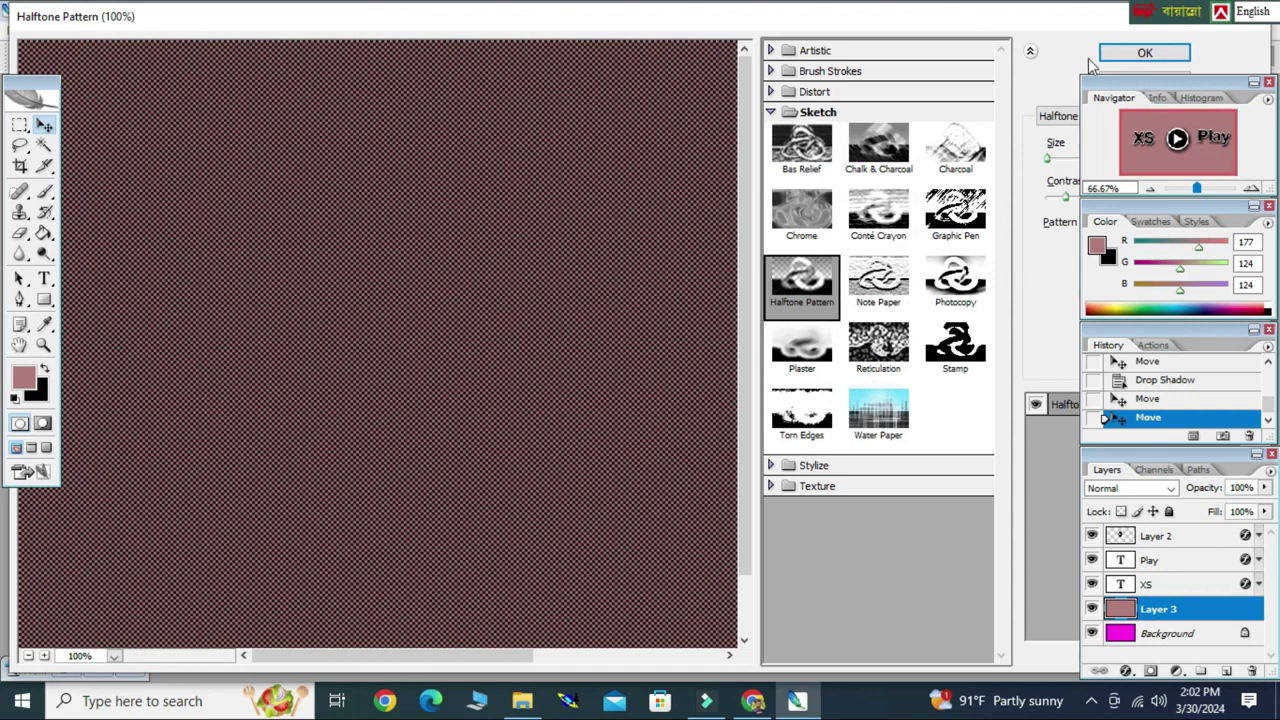
# Step: Increase the halftone Size and Contrast and apply the pattern to Layer 3
pyautogui.moveTo(1050, 163)
pyautogui.mouseDown()
pyautogui.moveTo(1106, 163)
pyautogui.moveTo(1090, 163)
pyautogui.mouseUp()
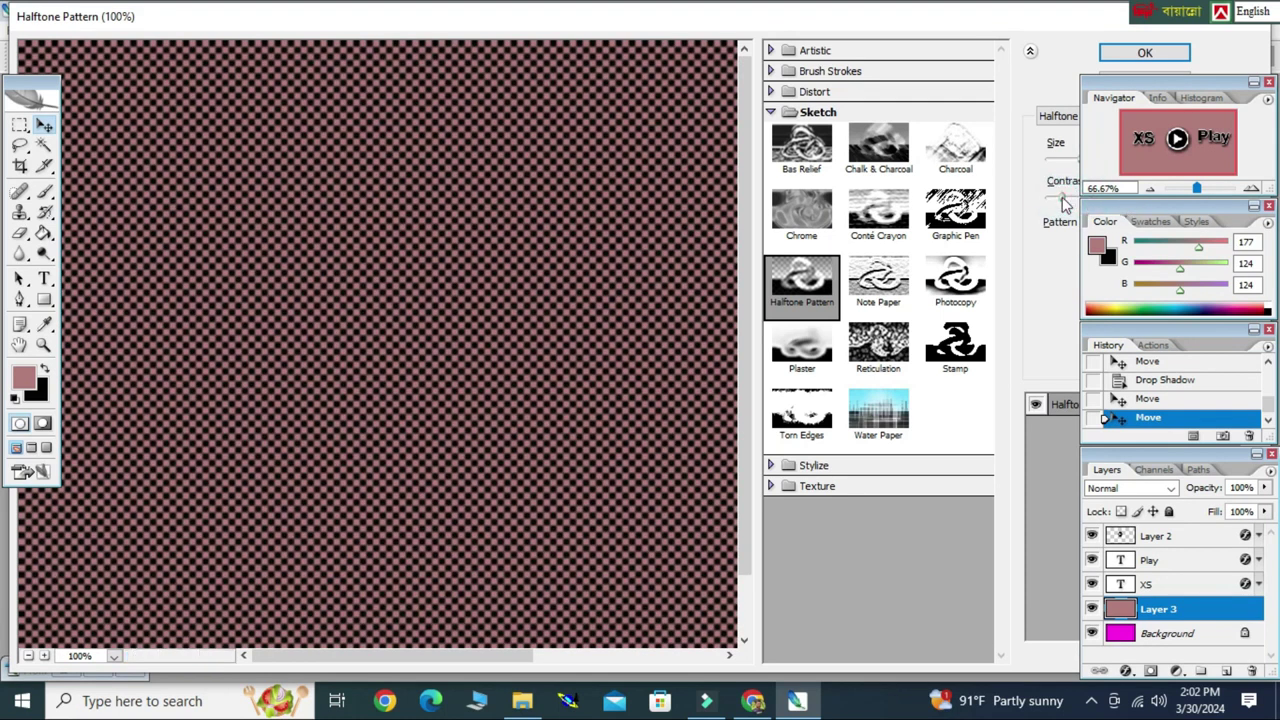
pyautogui.moveTo(1062, 200); pyautogui.dragTo(1162, 201)
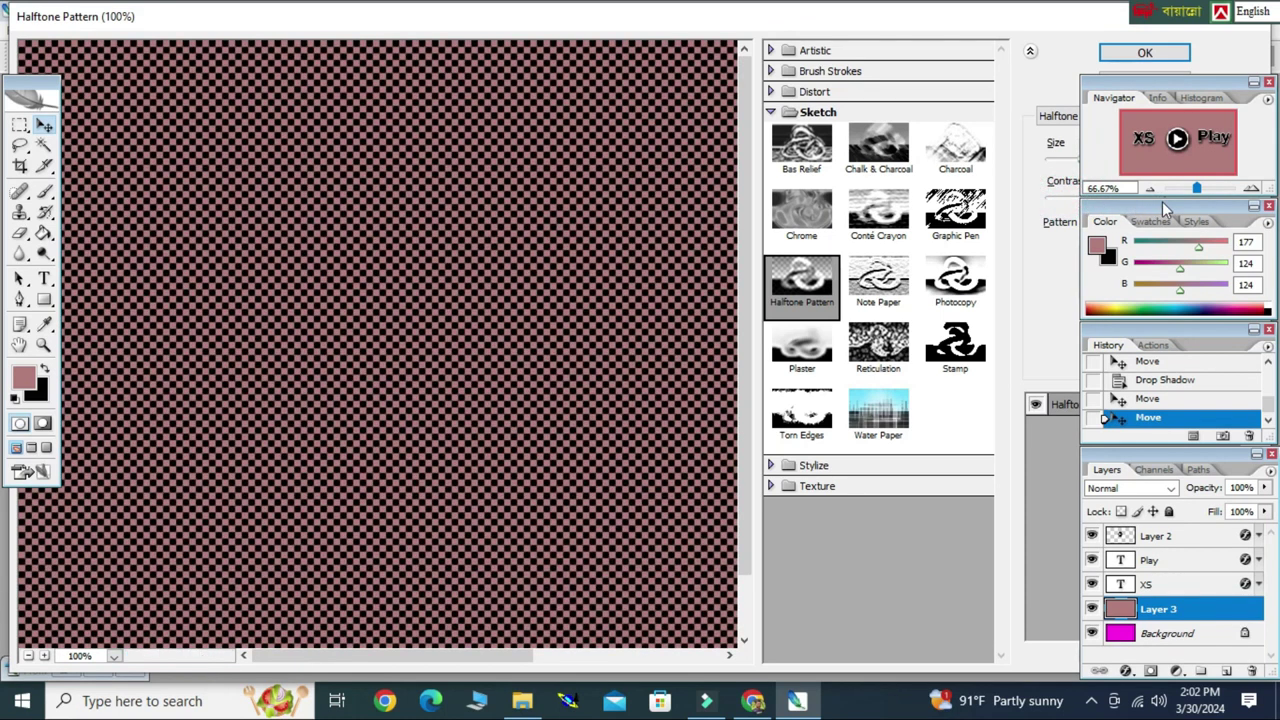
pyautogui.click(1171, 52)
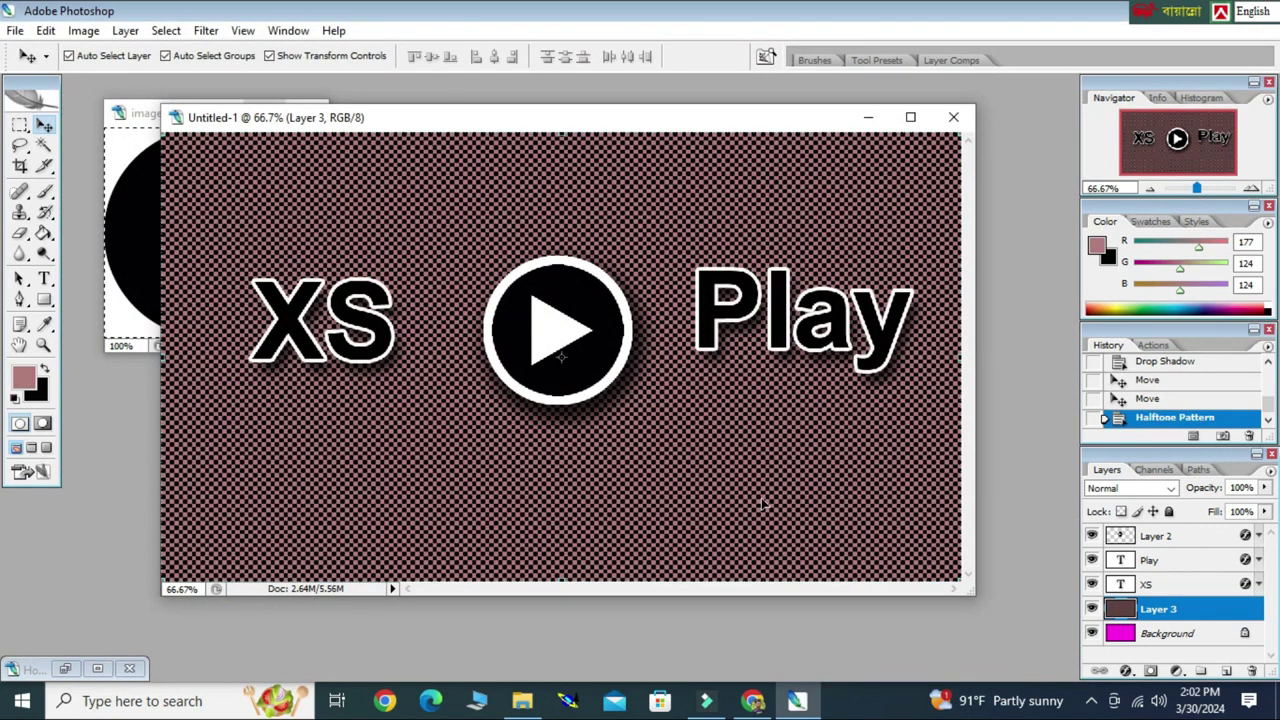
# Step: Copy the halftone inside an oval selection around XS onto its own layer
pyautogui.click(1226, 671)
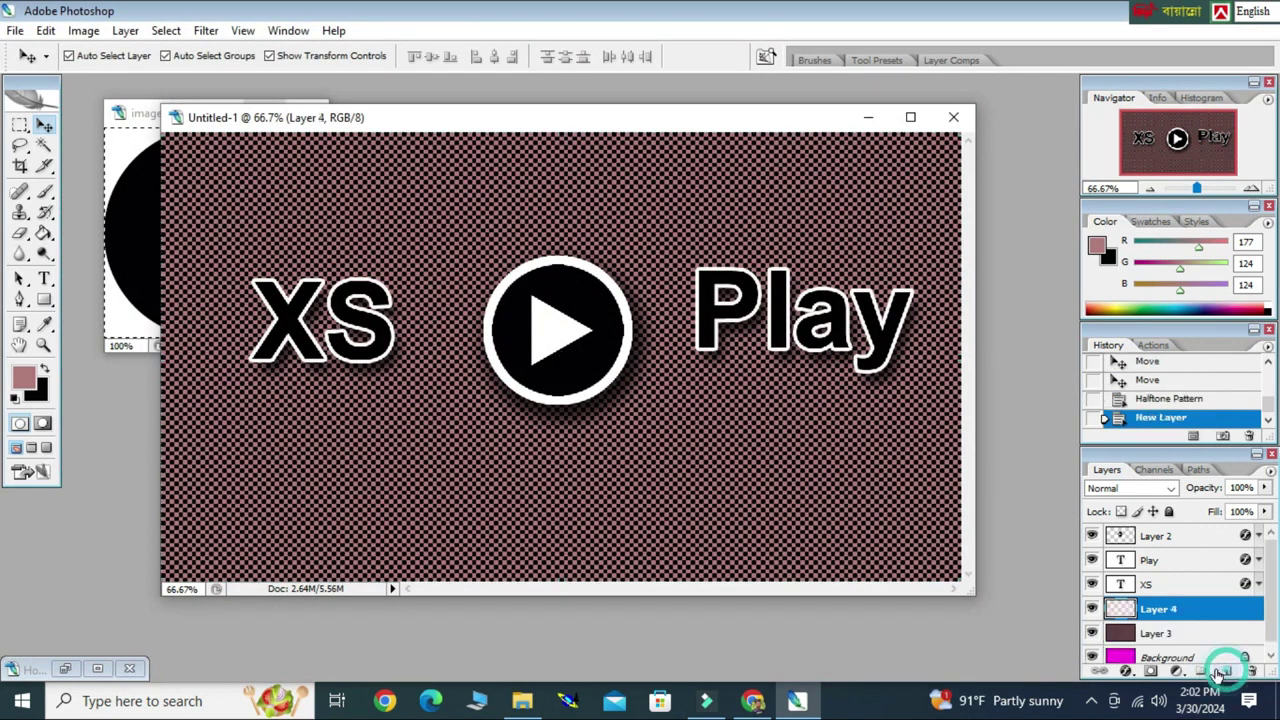
pyautogui.click(1166, 634)
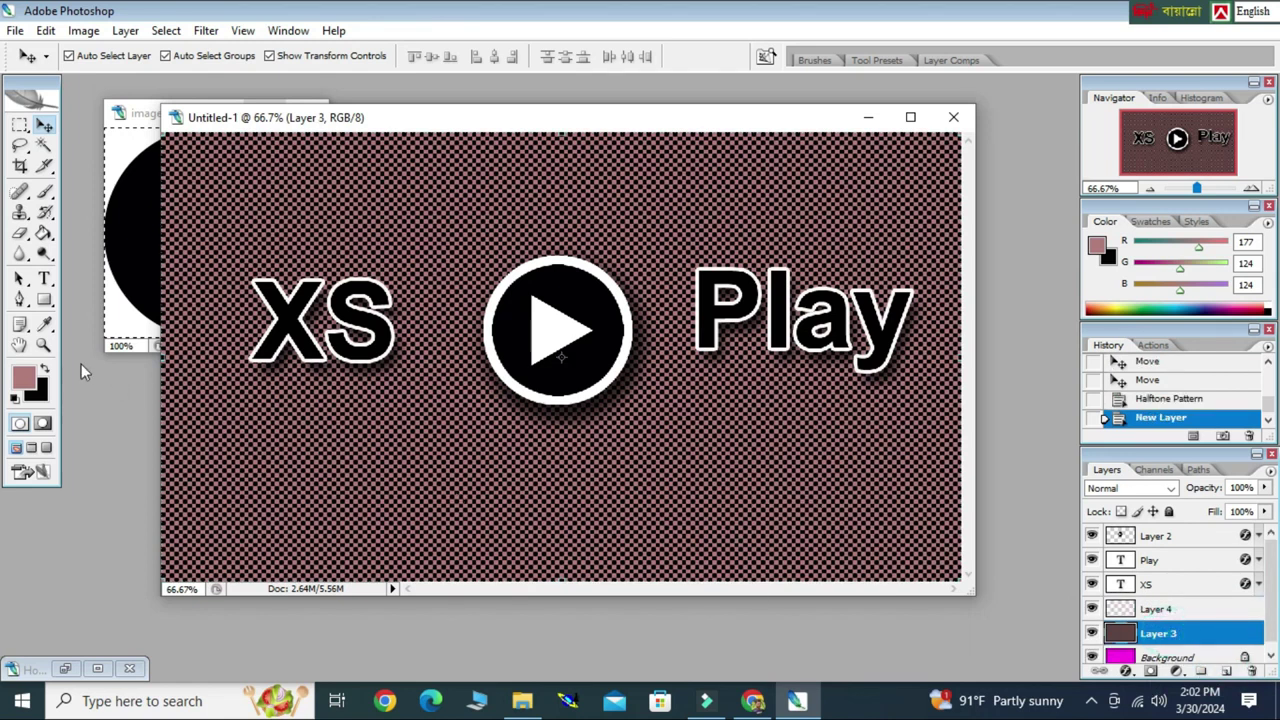
pyautogui.click(21, 125)
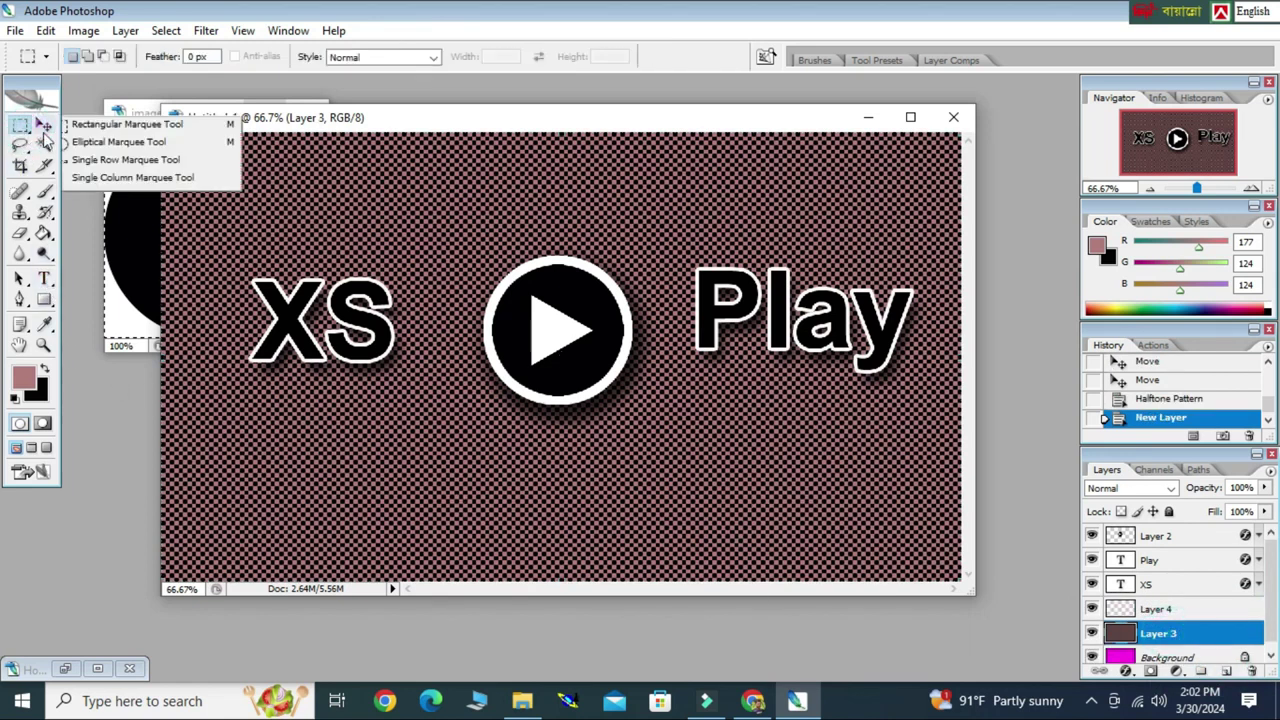
pyautogui.click(100, 142)
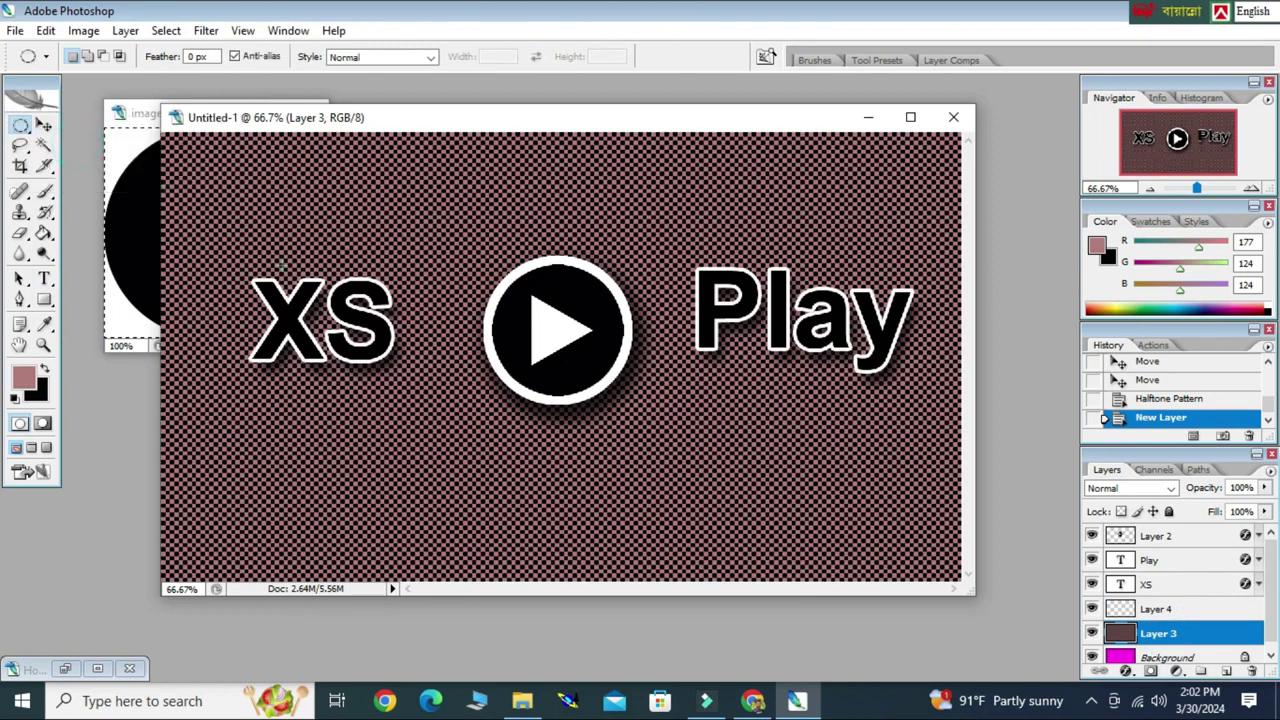
pyautogui.moveTo(225, 258); pyautogui.dragTo(432, 392)
pyautogui.moveTo(432, 397); pyautogui.dragTo(432, 397)
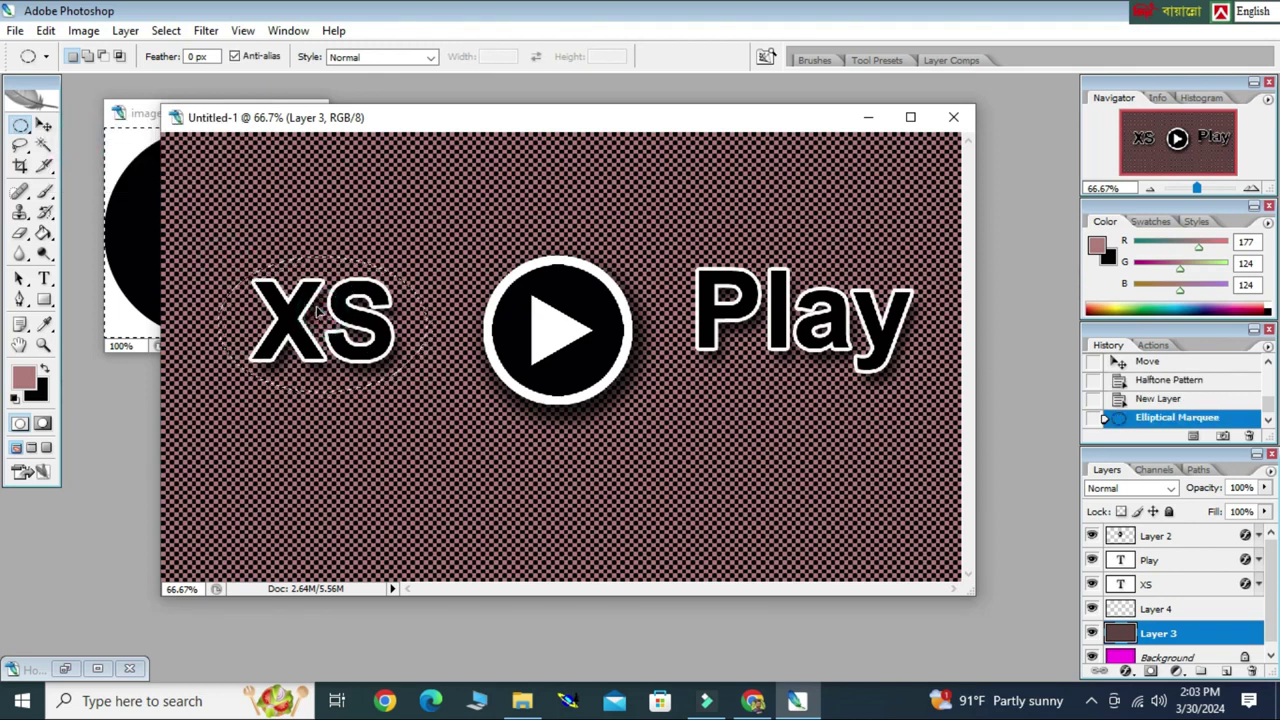
pyautogui.moveTo(318, 313); pyautogui.dragTo(322, 315)
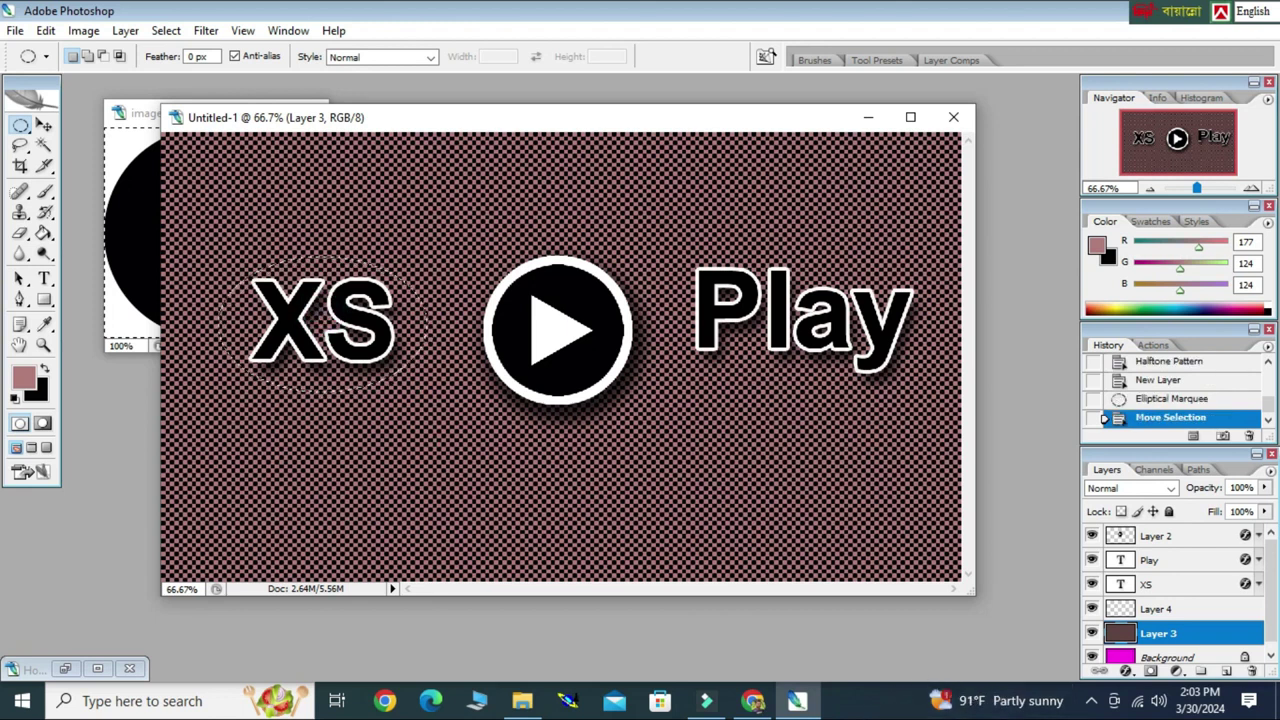
pyautogui.hotkey('ctrl', 'v')
pyautogui.press('v')
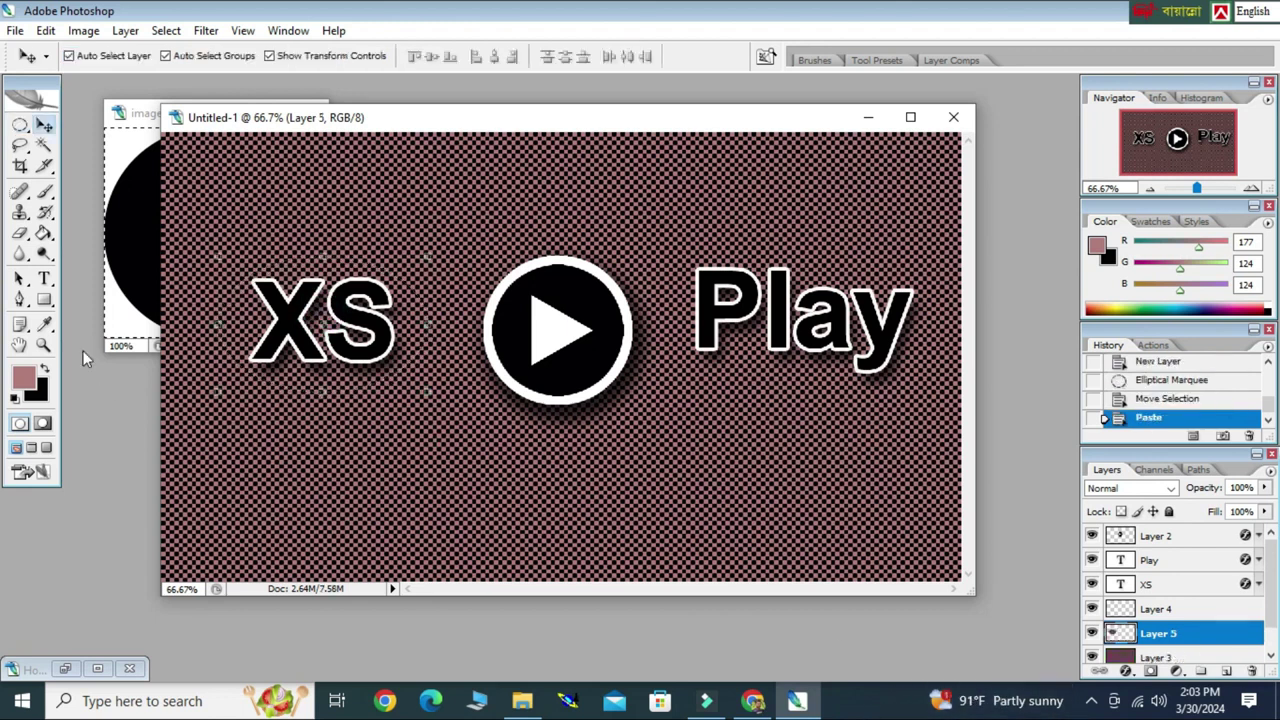
# Step: Copy the halftone inside an oval selection around Play onto a new layer
pyautogui.click(20, 125)
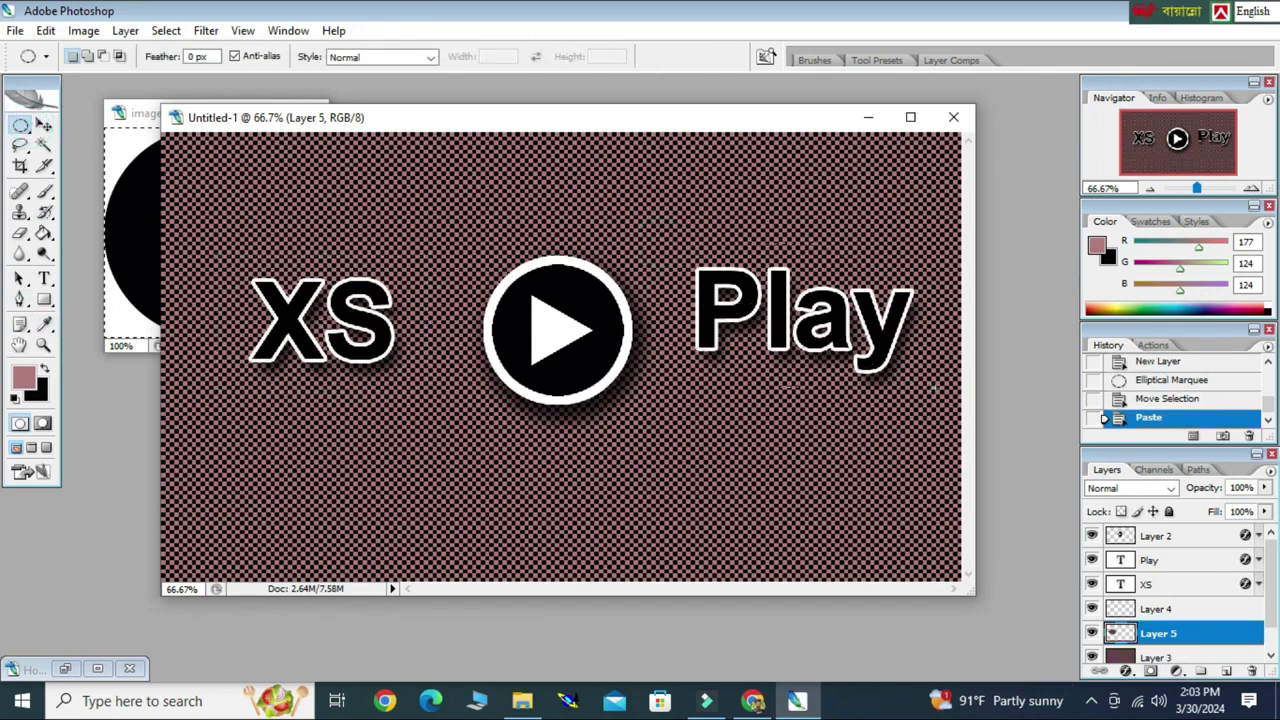
pyautogui.moveTo(945, 400); pyautogui.dragTo(940, 402)
pyautogui.press('Down')
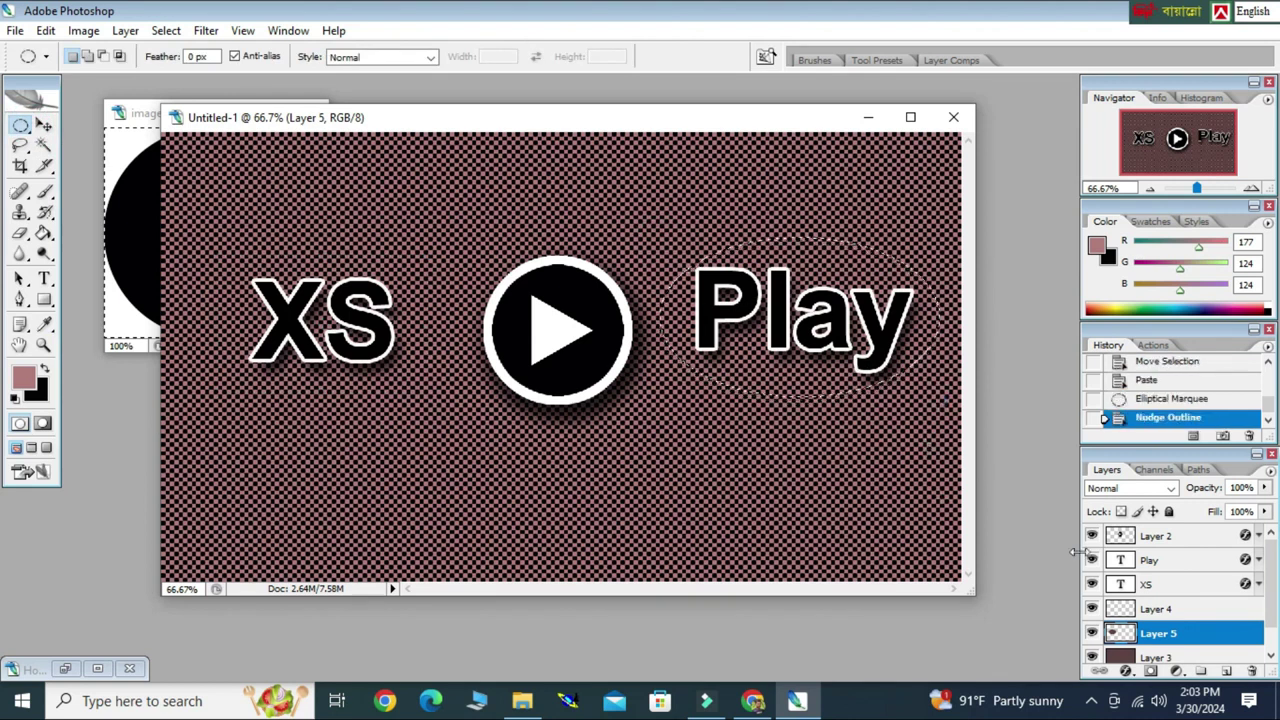
pyautogui.scroll(-1, 1250, 650)
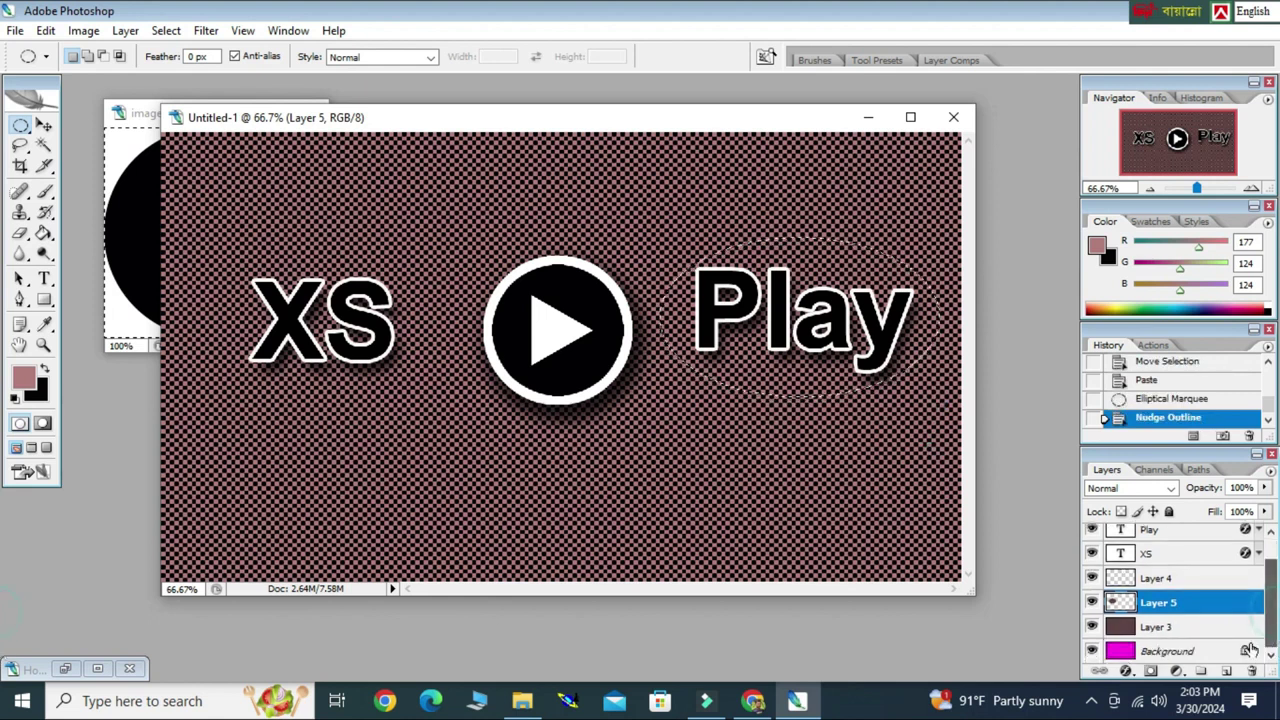
pyautogui.click(1190, 627)
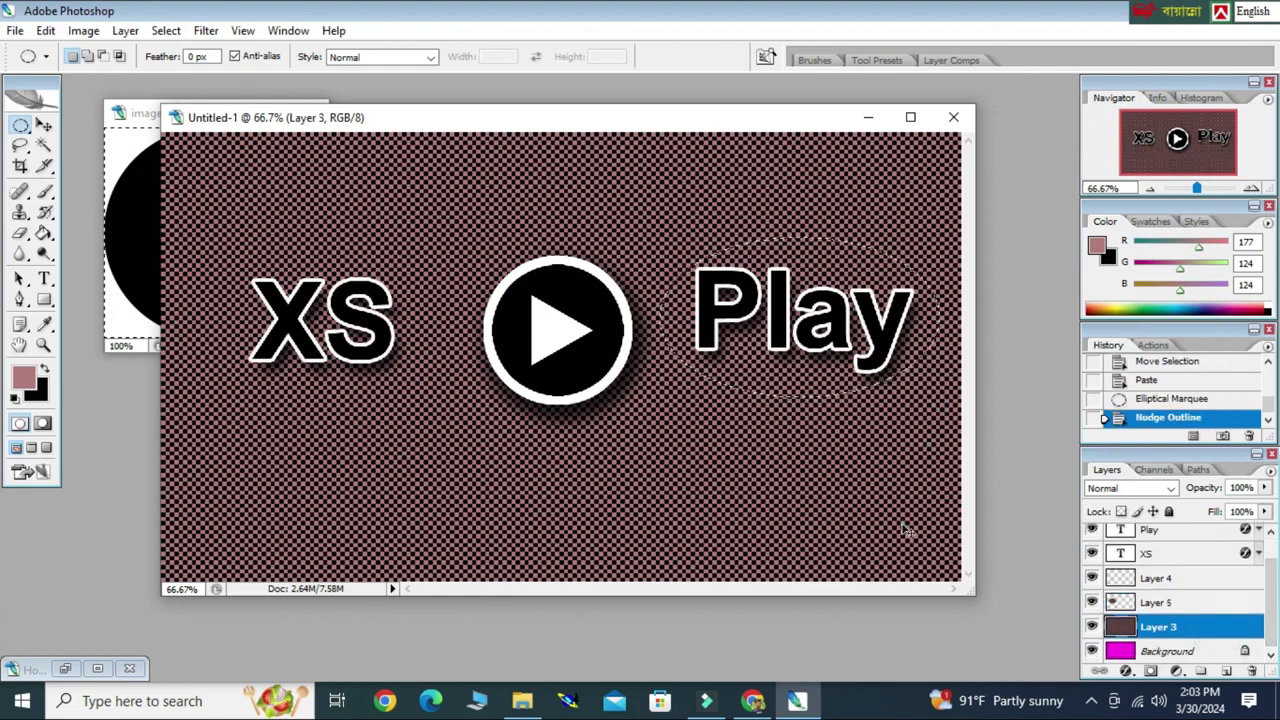
pyautogui.hotkey('ctrl', 'v')
pyautogui.press('v')
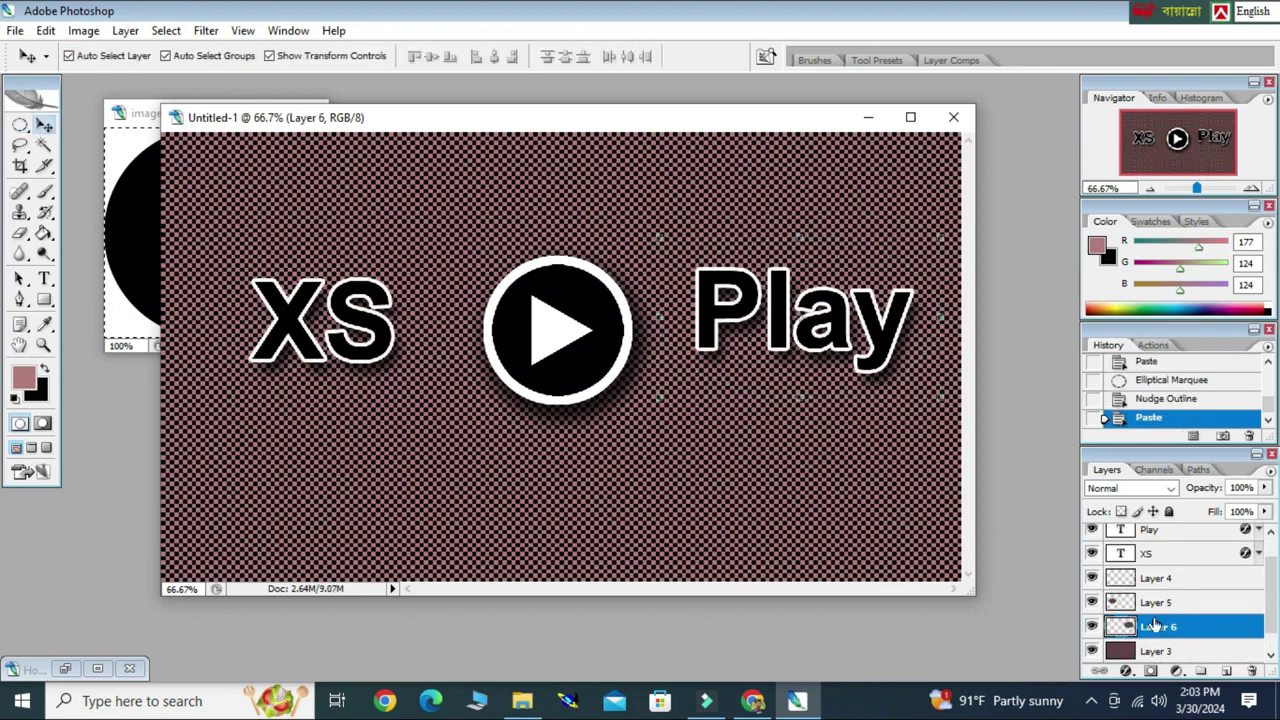
# Step: Delete the full-canvas halftone Layer 3
pyautogui.moveTo(1274, 605); pyautogui.dragTo(1274, 625)
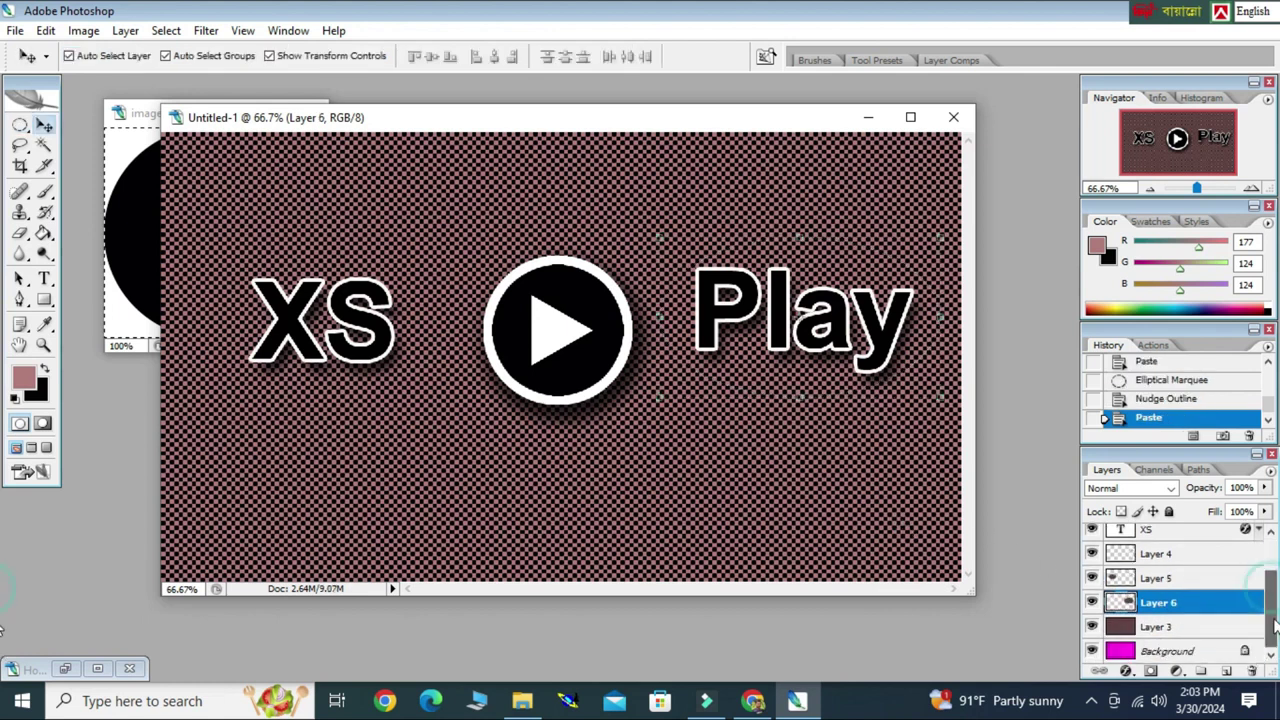
pyautogui.click(1248, 628)
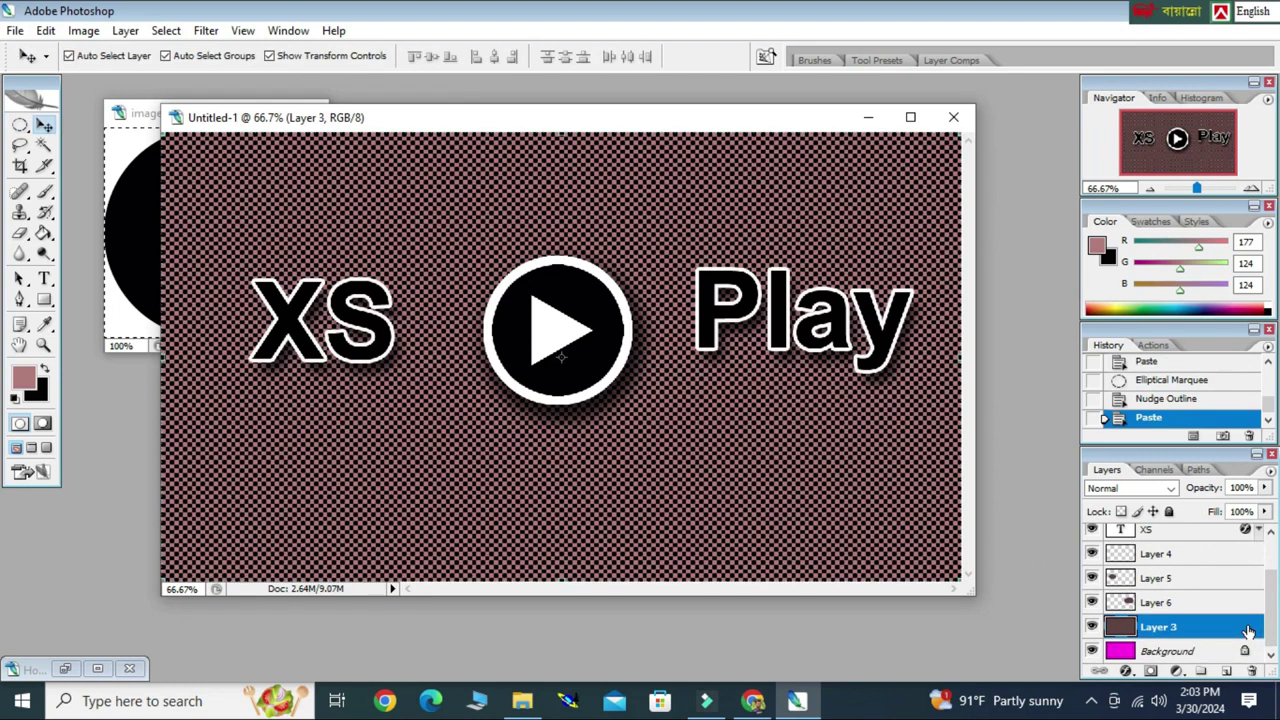
pyautogui.moveTo(1248, 628); pyautogui.dragTo(1250, 671)
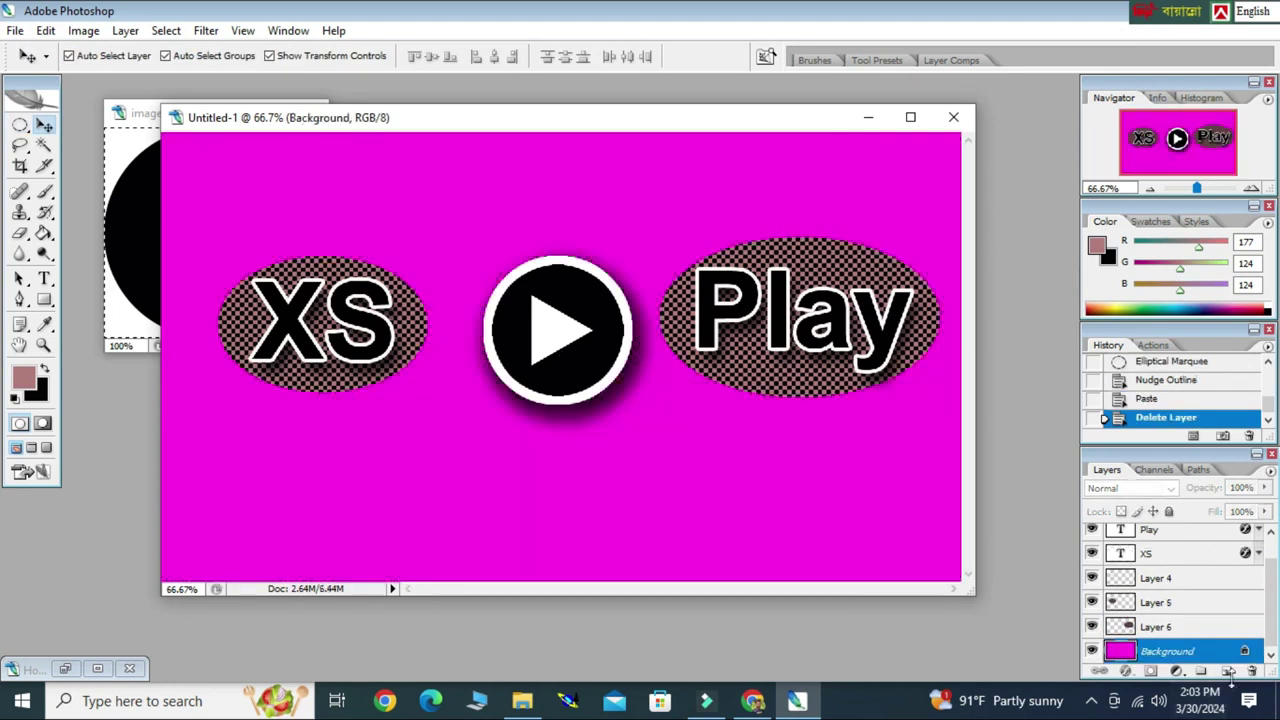
# Step: Add a new layer filled with grey #7a7d84 (RGB 122, 125, 132)
pyautogui.click(1229, 671)
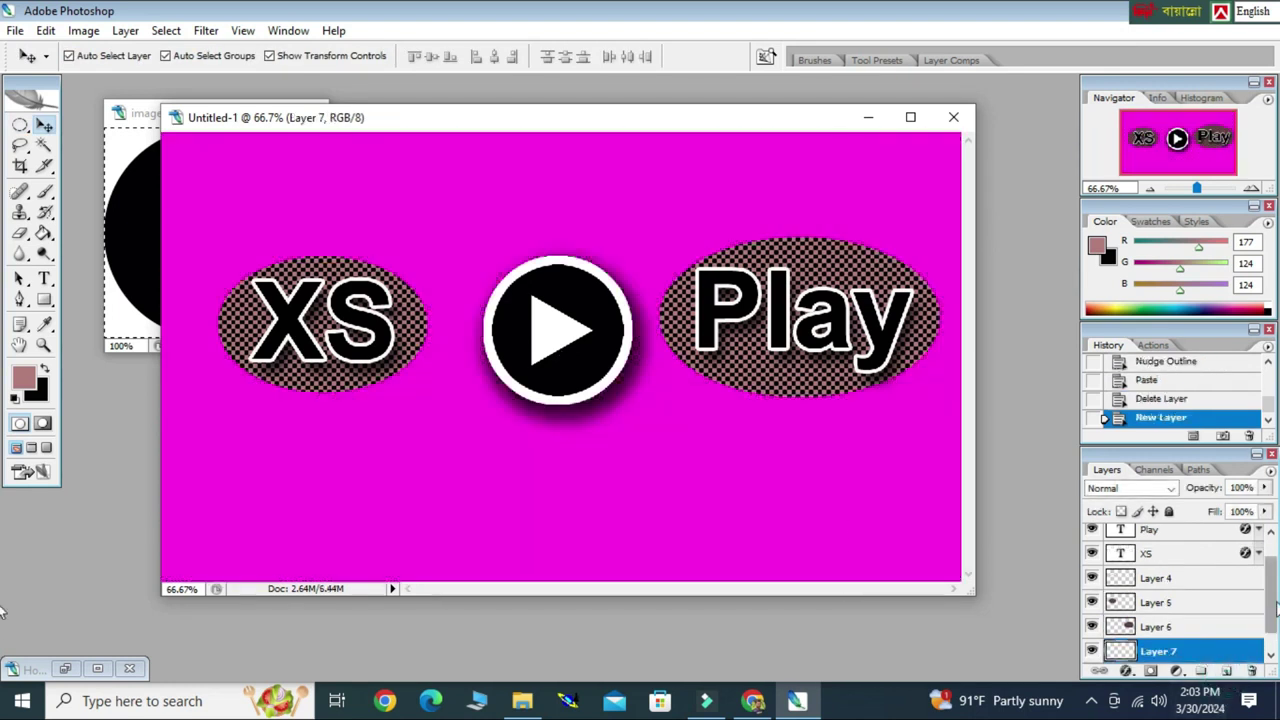
pyautogui.scroll(-1, 1276, 606)
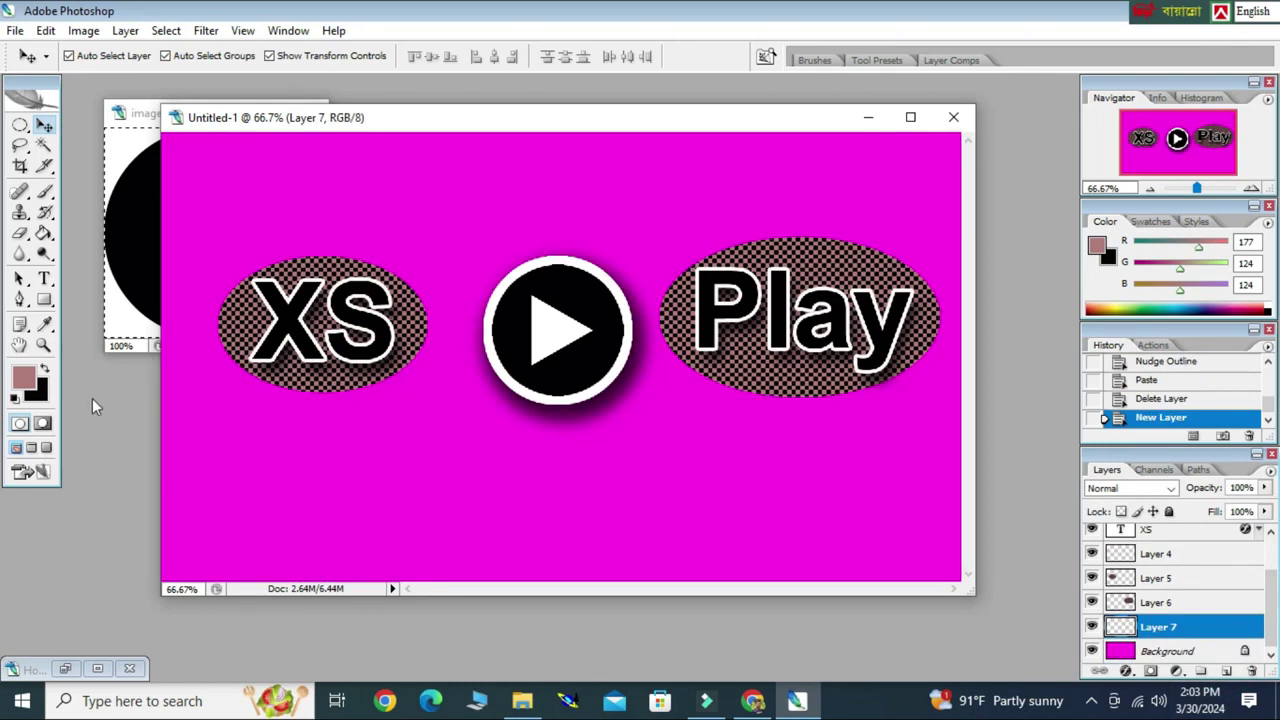
pyautogui.click(26, 382)
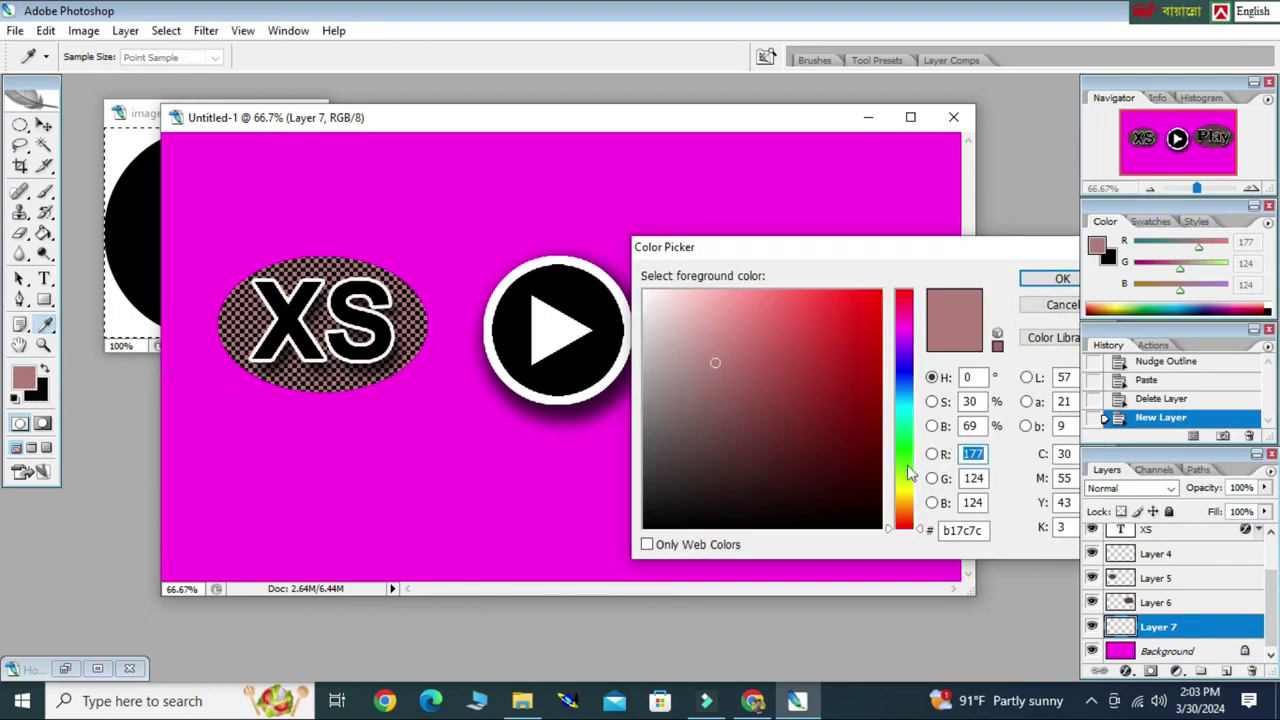
pyautogui.click(904, 381)
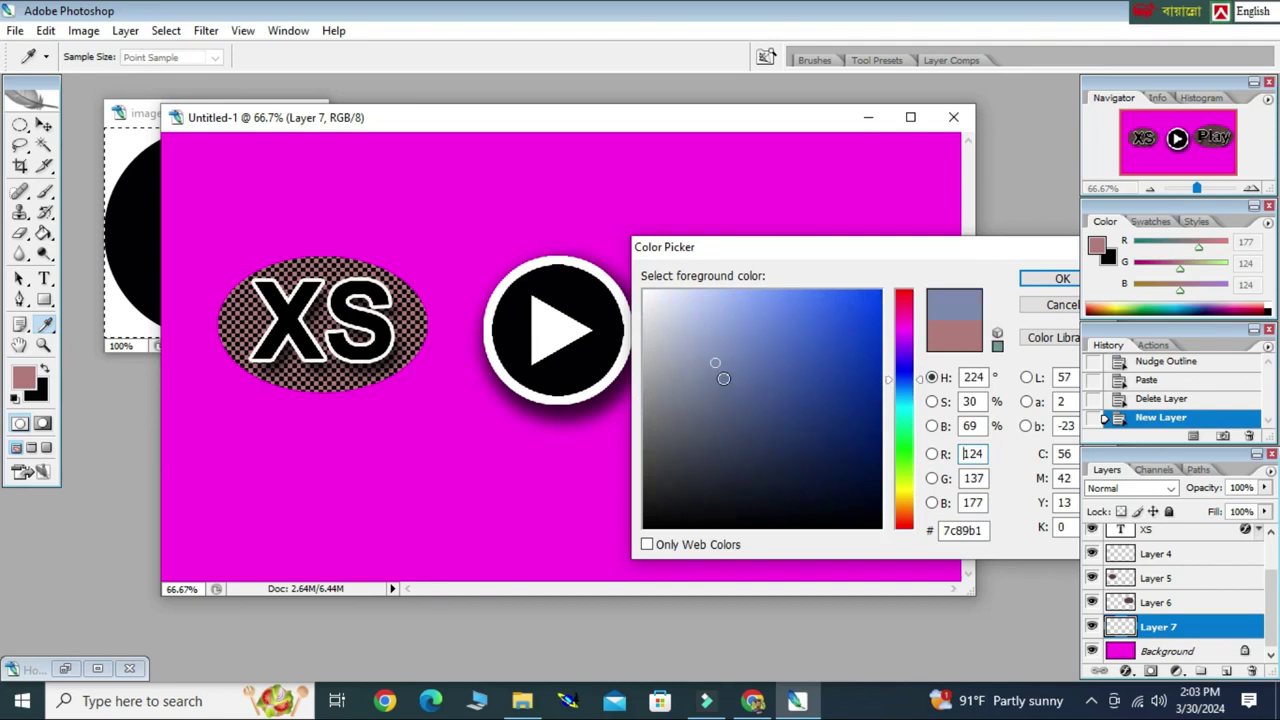
pyautogui.click(660, 405)
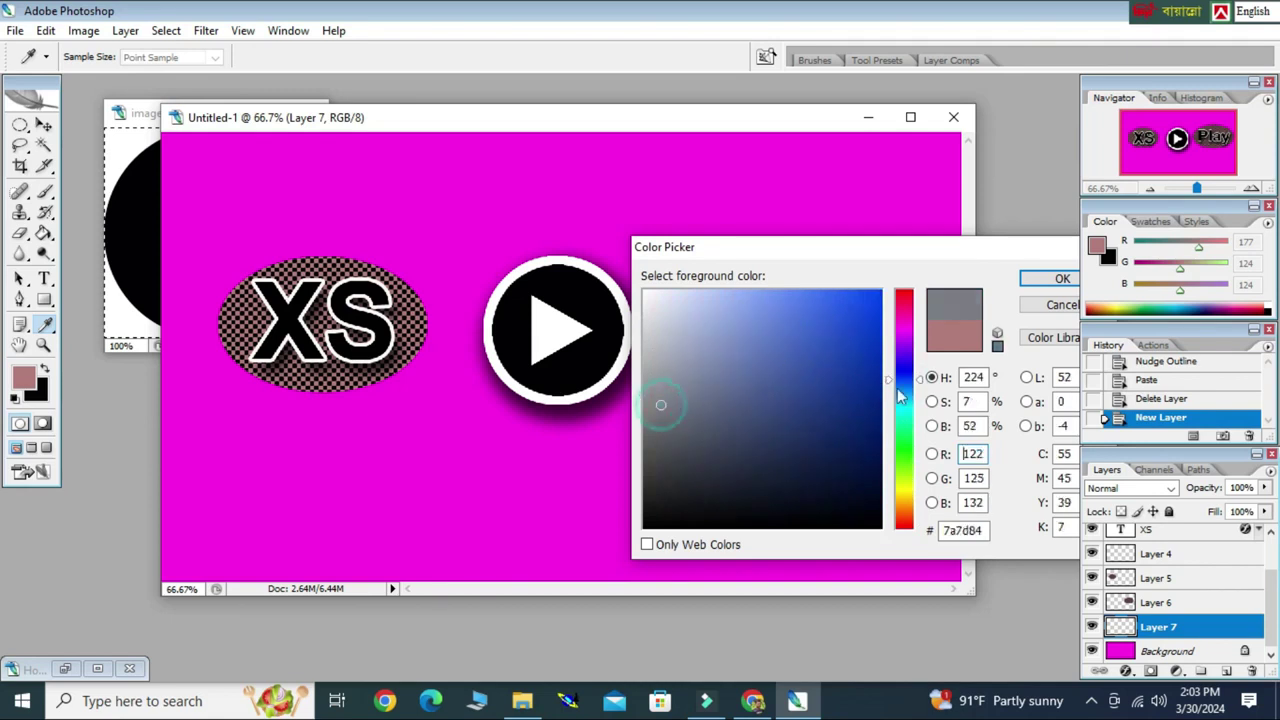
pyautogui.click(1029, 288)
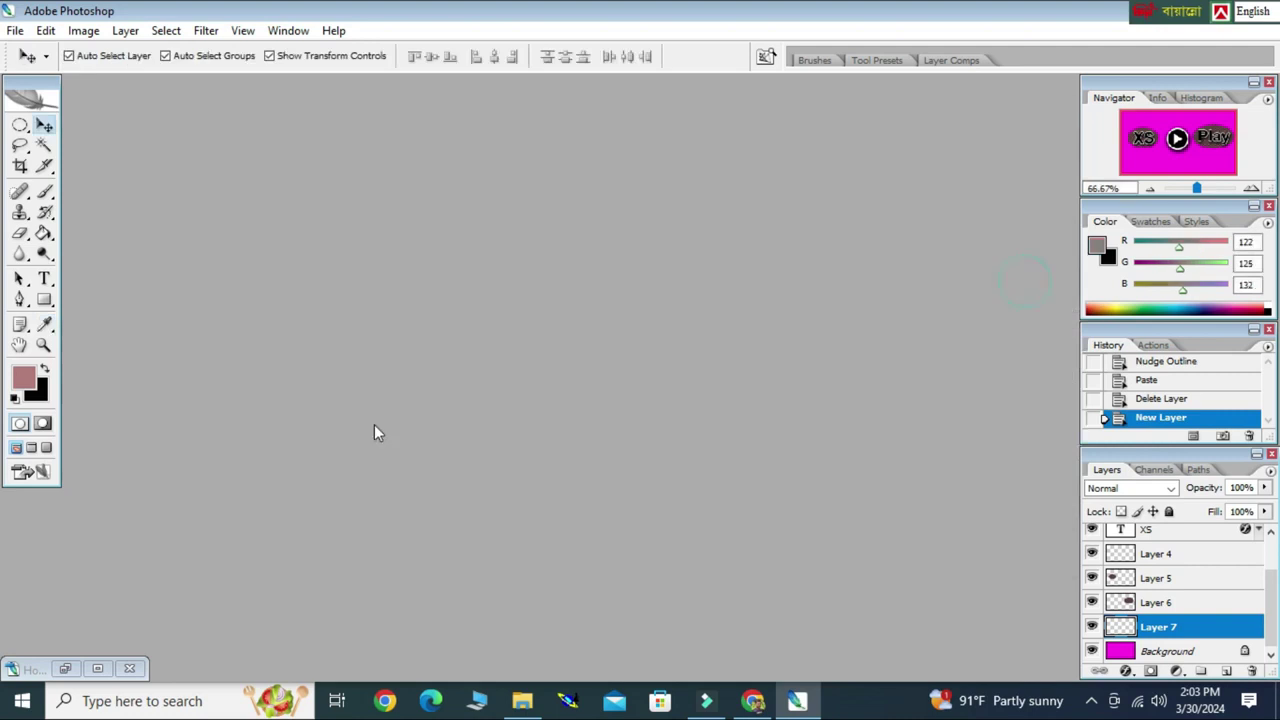
pyautogui.click(45, 234)
pyautogui.click(401, 551)
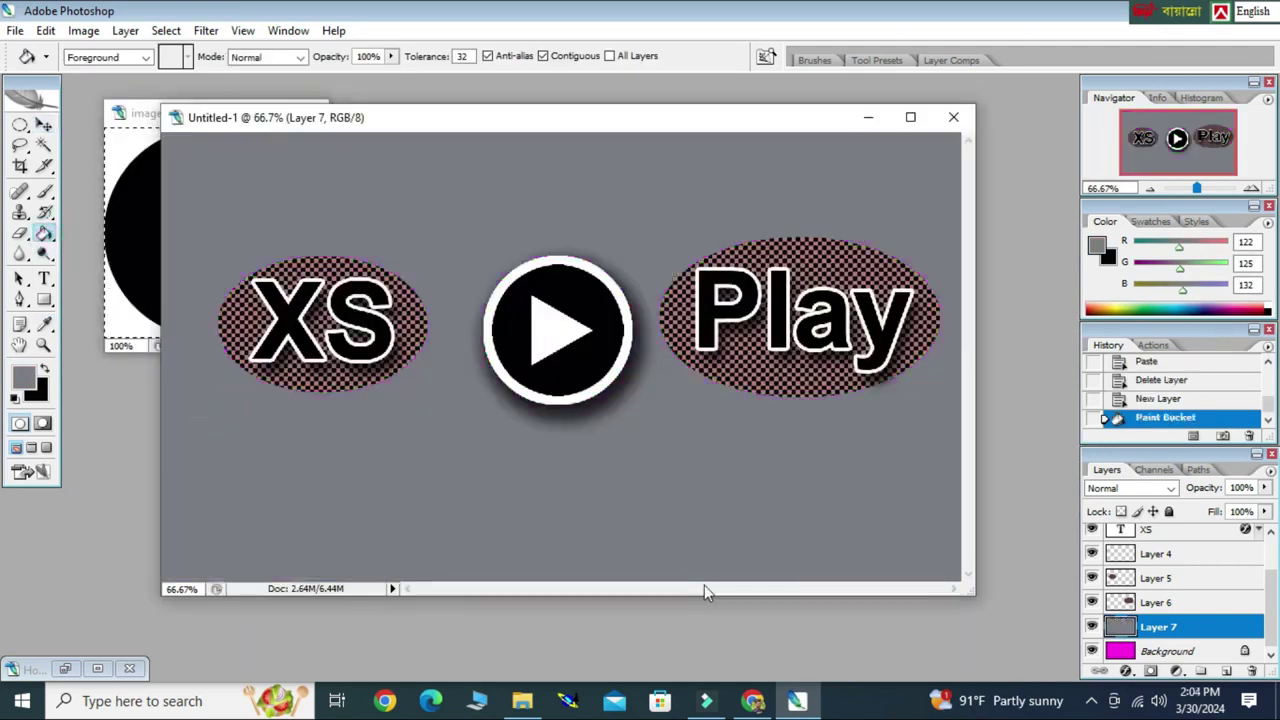
# Step: Nudge the Play text slightly to the right
pyautogui.moveTo(690, 127); pyautogui.dragTo(717, 117)
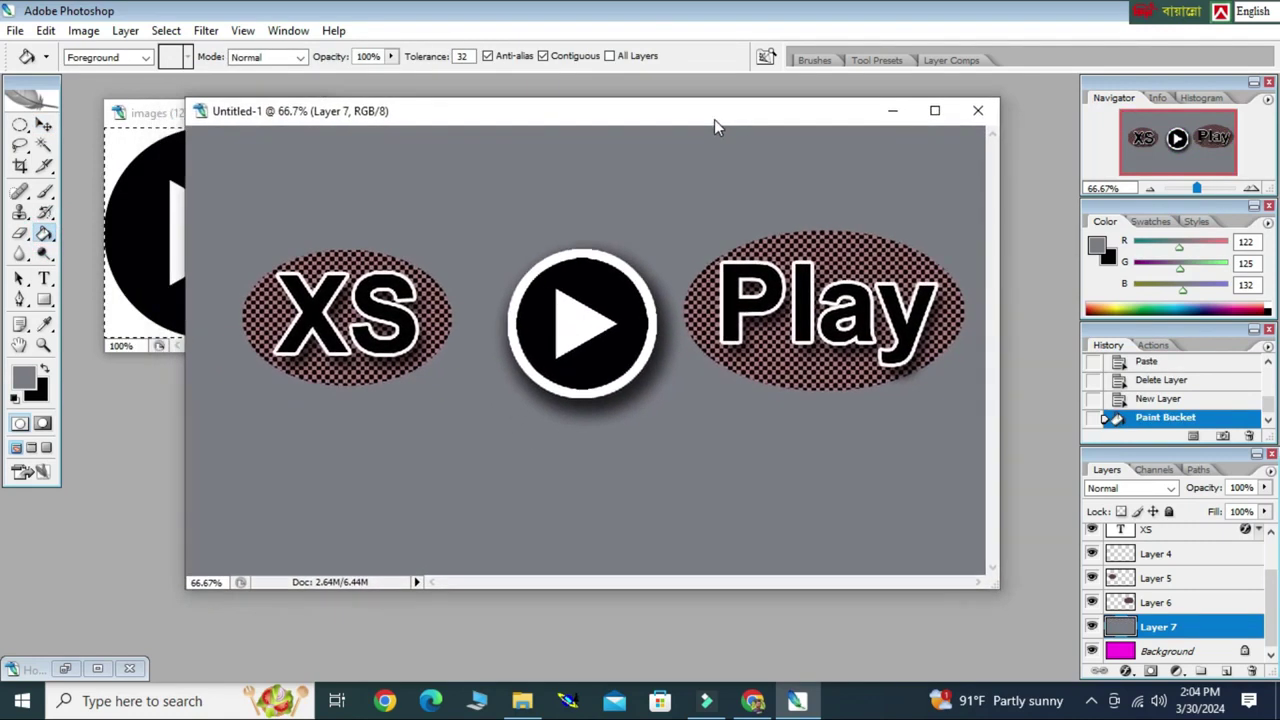
pyautogui.click(44, 124)
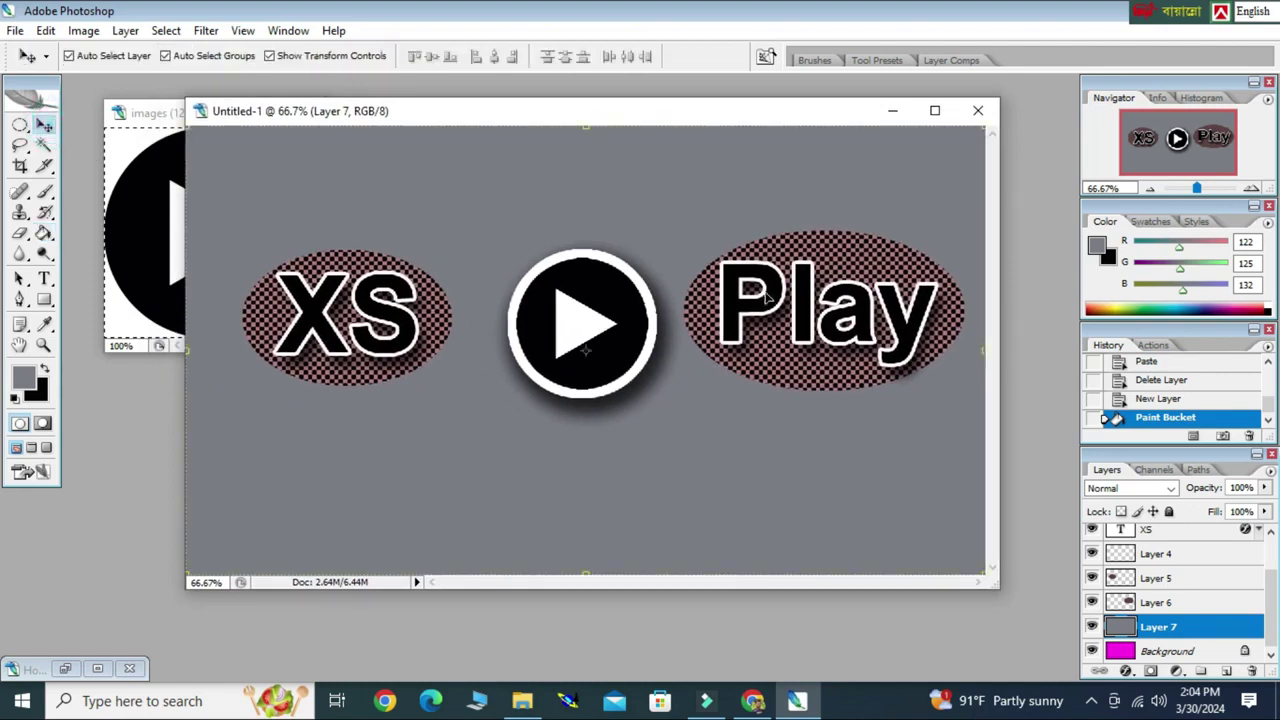
pyautogui.moveTo(768, 295); pyautogui.dragTo(775, 296)
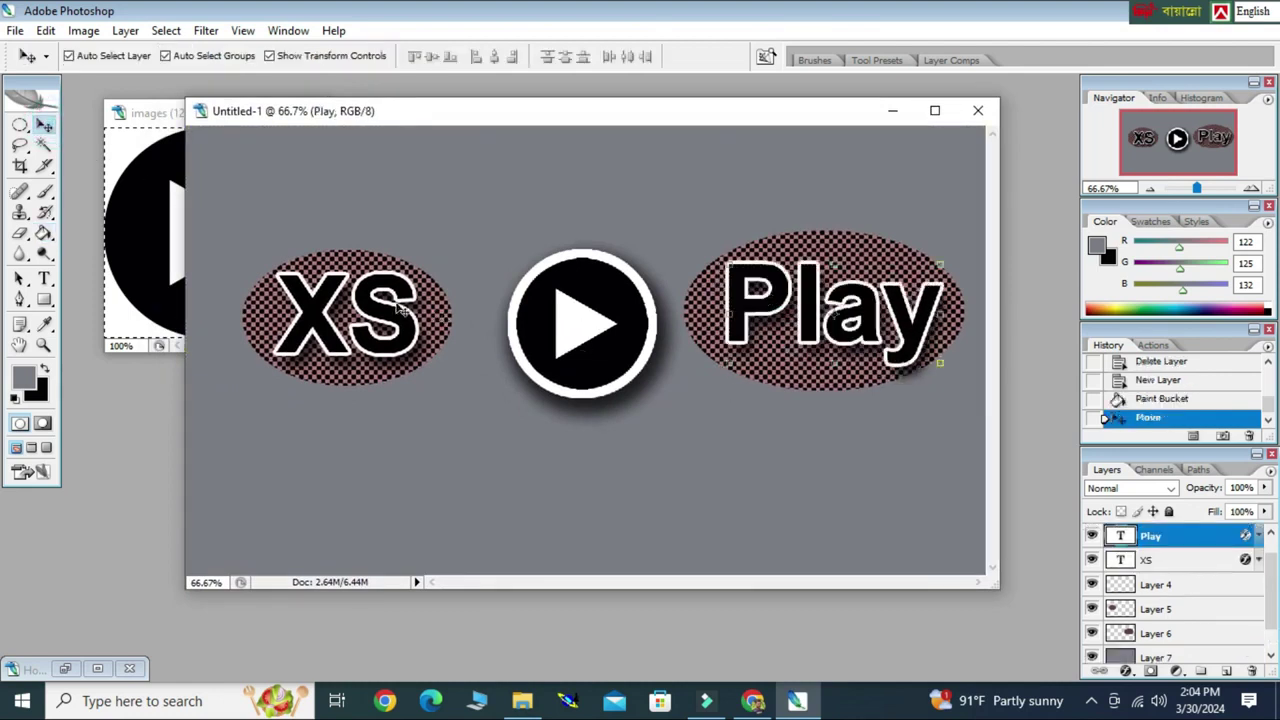
pyautogui.click(437, 323)
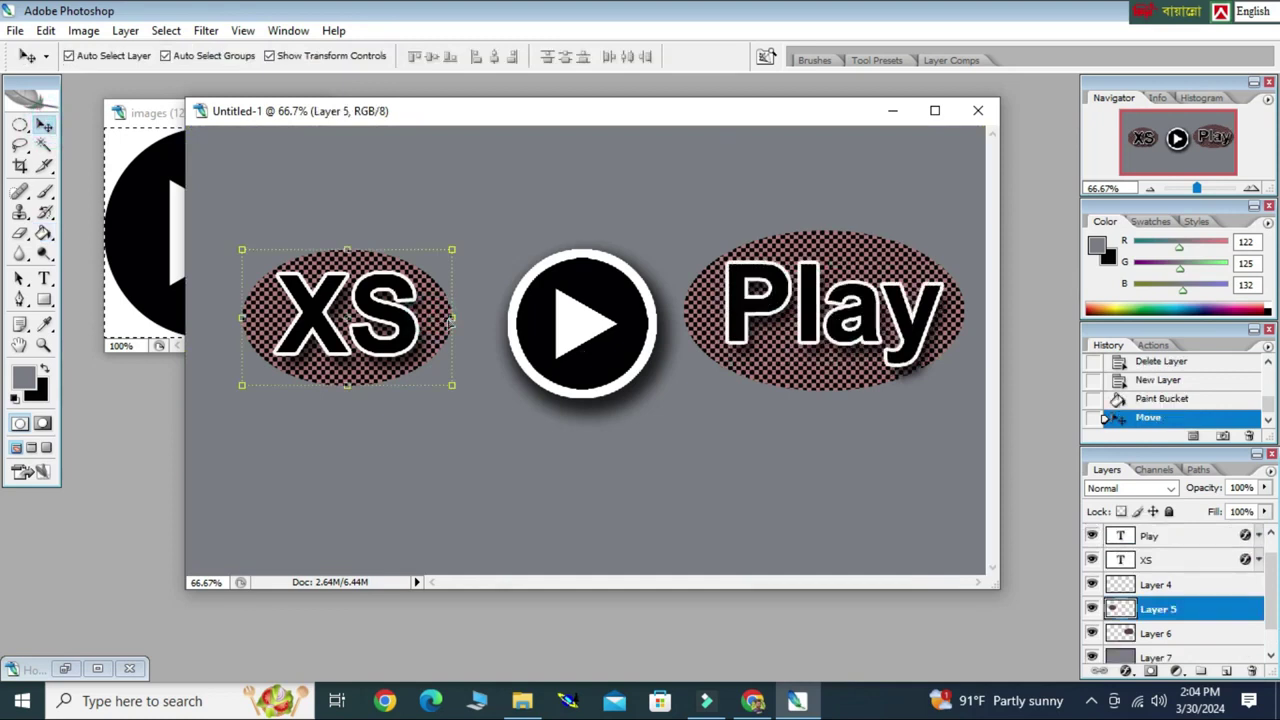
# Step: Apply Levels to the XS halftone oval with input levels 0, 1.48 and 196
pyautogui.hotkey('ctrl', 'l')
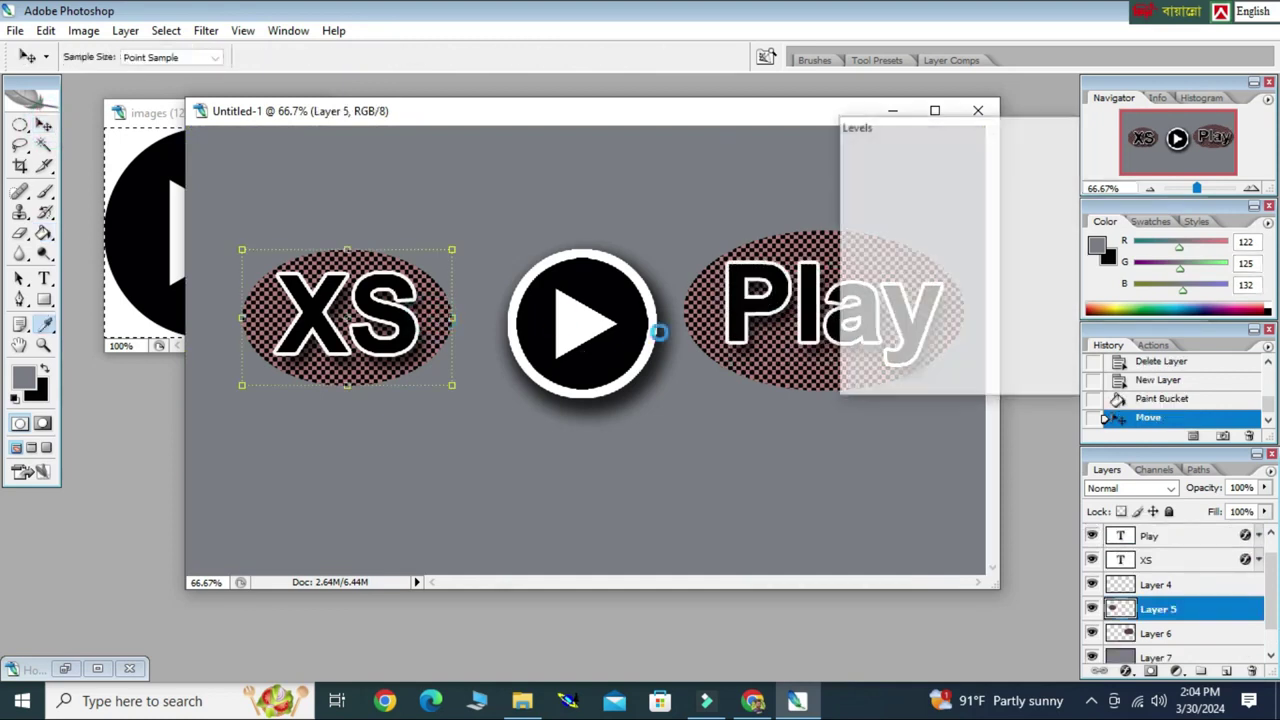
pyautogui.moveTo(1040, 135); pyautogui.dragTo(955, 137)
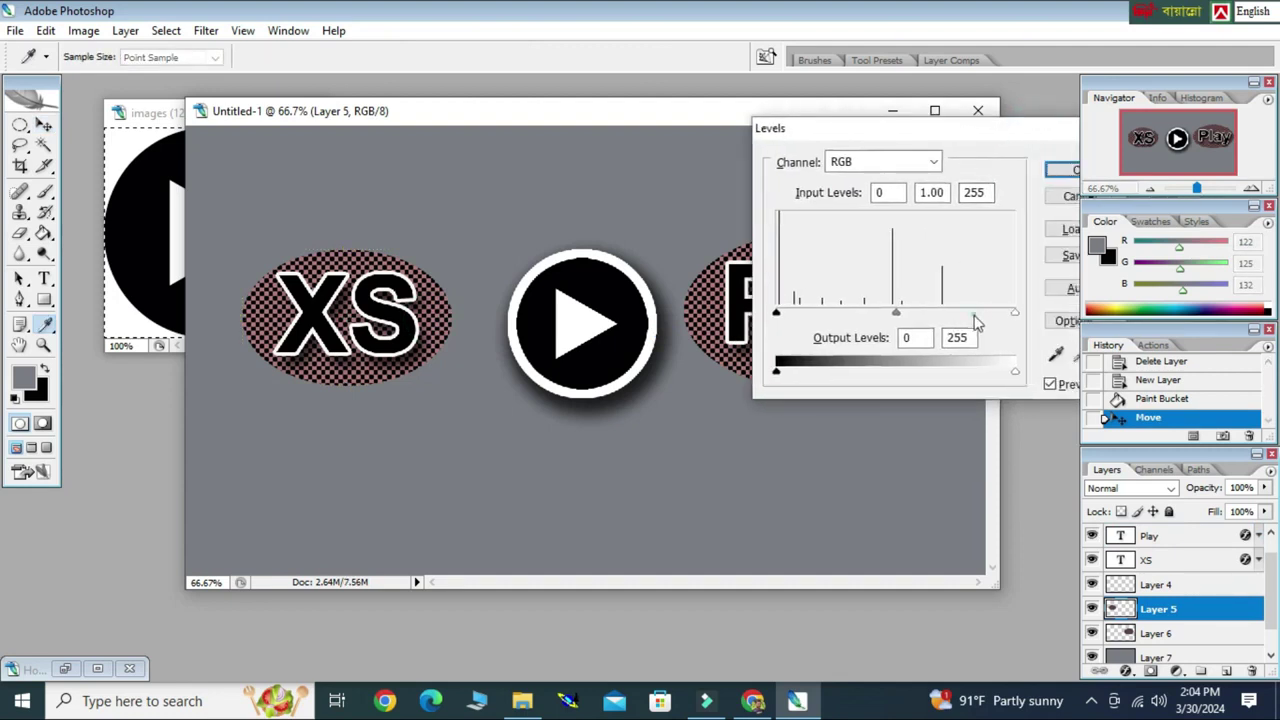
pyautogui.moveTo(977, 323); pyautogui.dragTo(974, 318)
pyautogui.moveTo(896, 313); pyautogui.dragTo(848, 316)
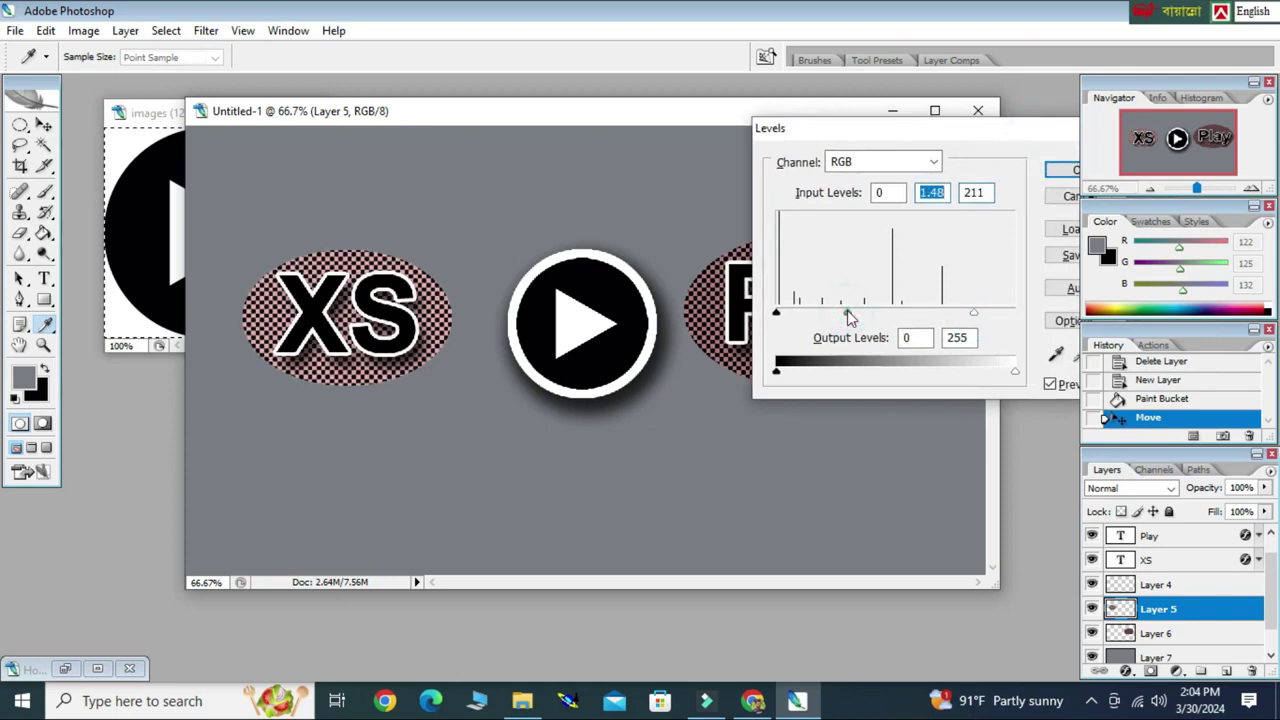
pyautogui.moveTo(973, 314); pyautogui.dragTo(943, 314)
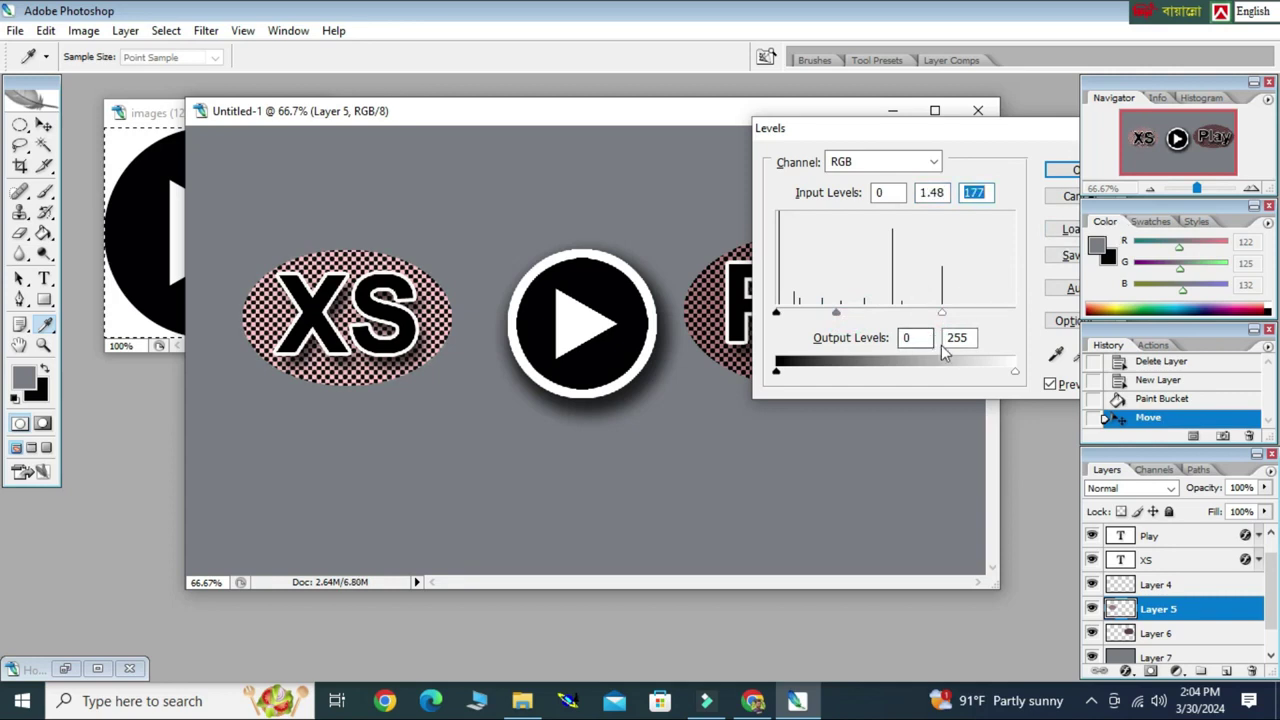
pyautogui.moveTo(942, 314); pyautogui.dragTo(960, 314)
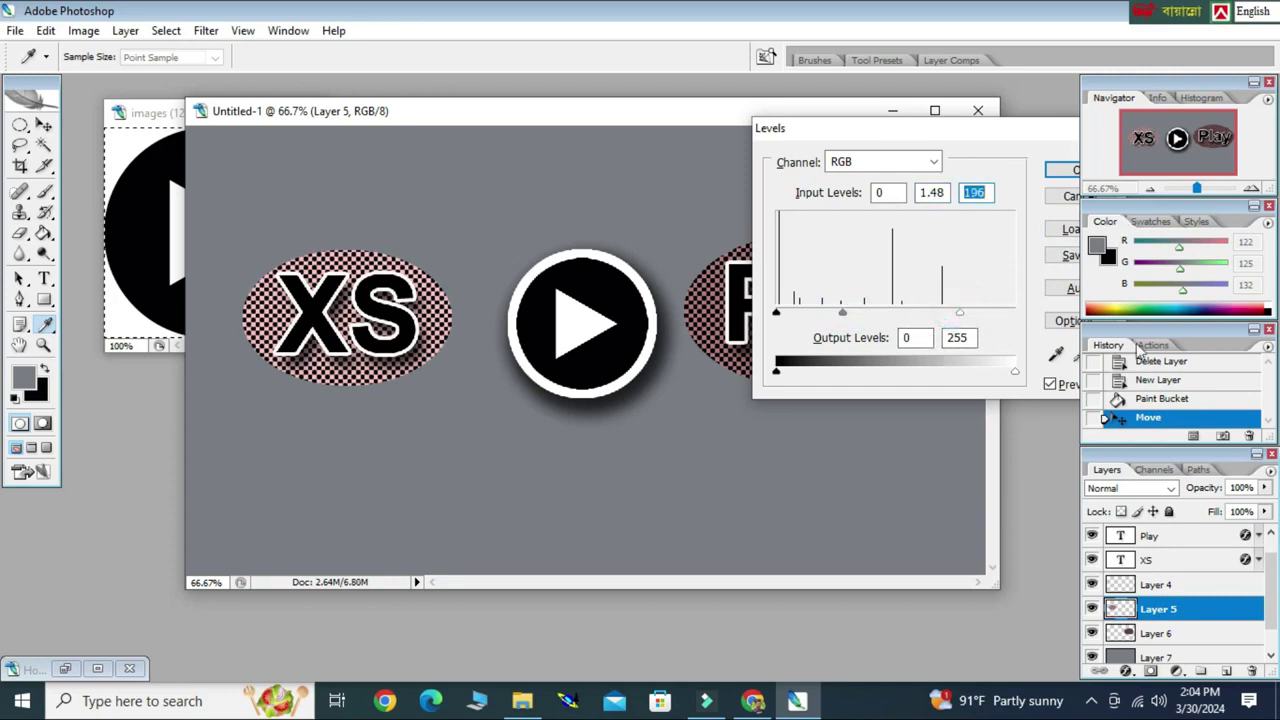
pyautogui.click(1062, 170)
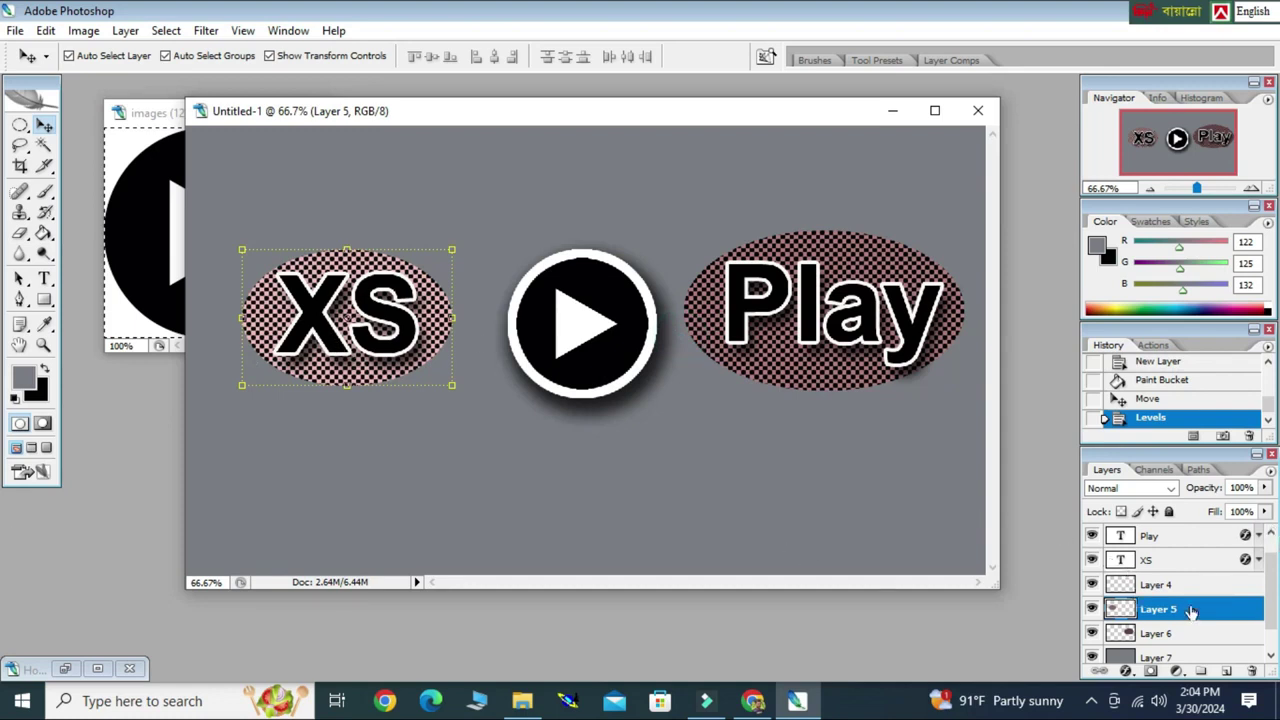
# Step: Recolour the XS text to magenta fe00f5 and commit the type edit
pyautogui.click(396, 346)
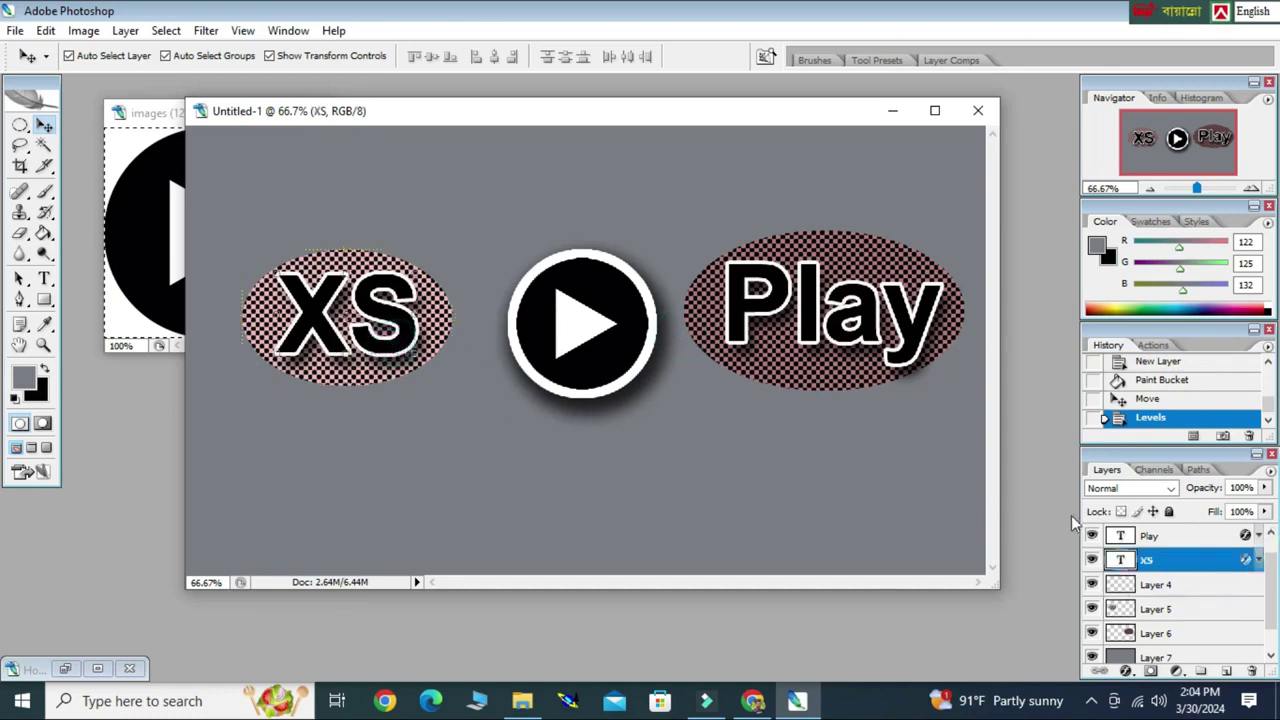
pyautogui.click(44, 279)
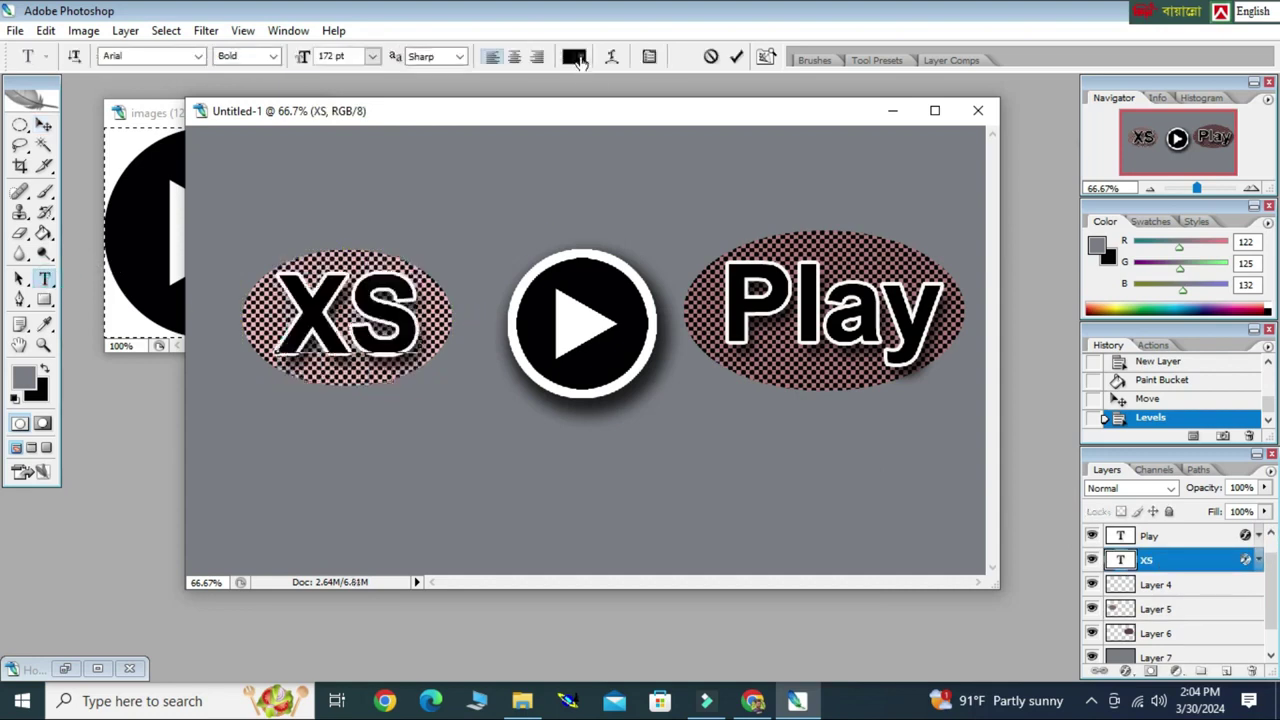
pyautogui.click(573, 56)
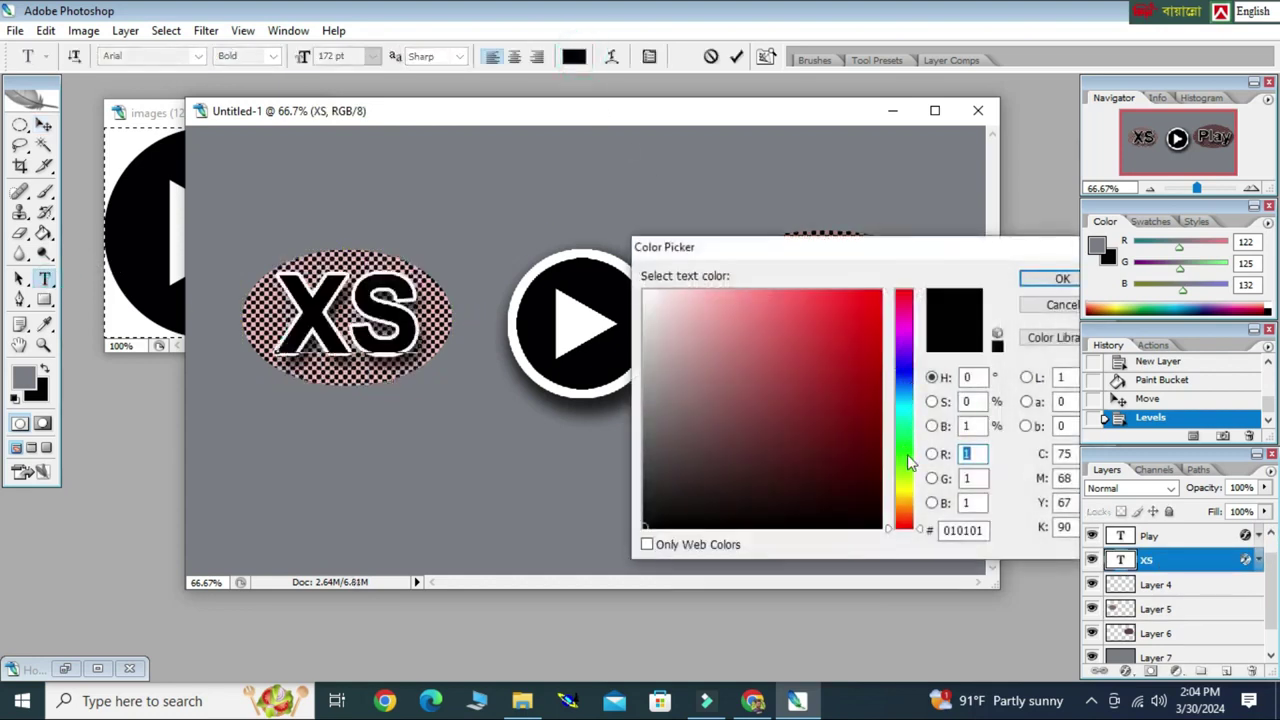
pyautogui.click(906, 488)
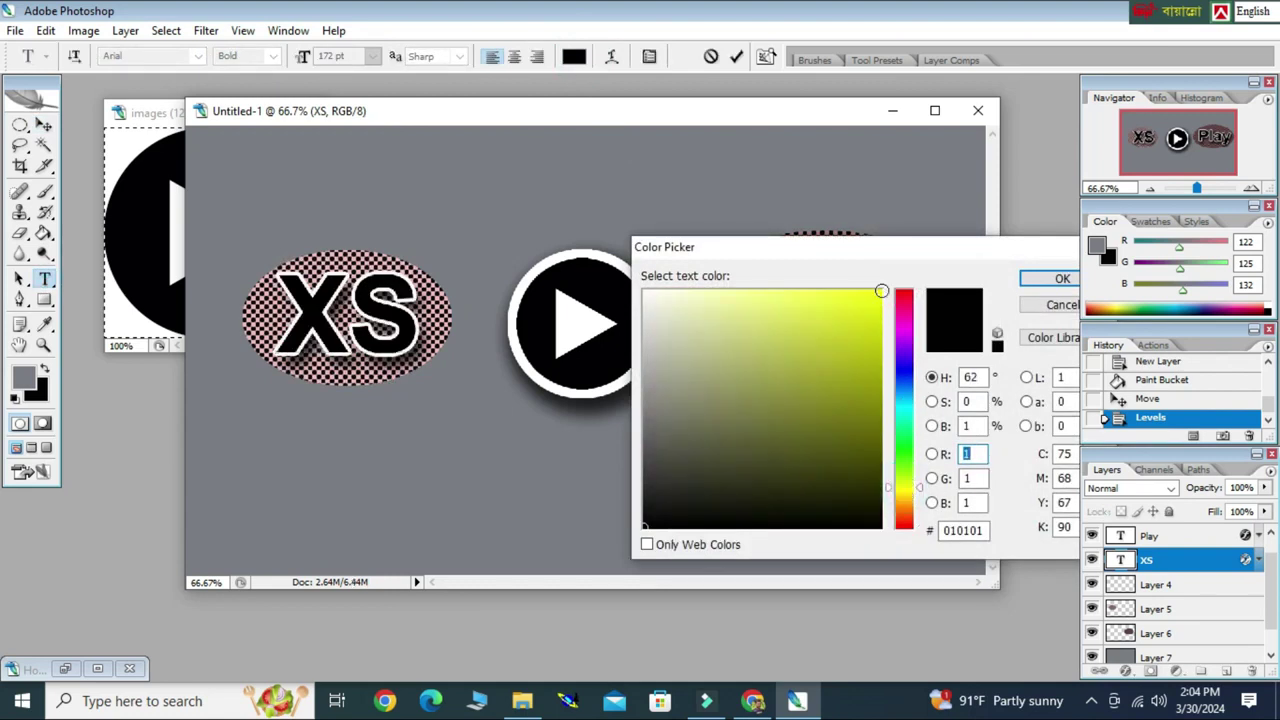
pyautogui.click(881, 291)
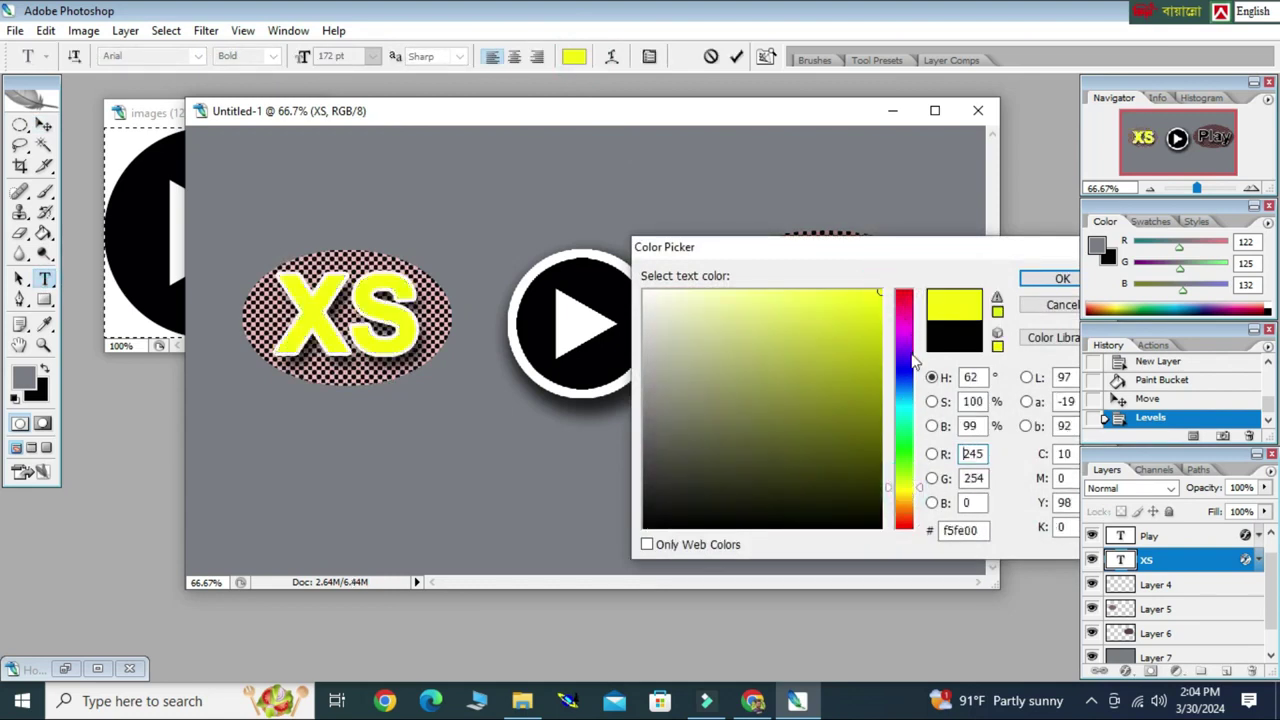
pyautogui.click(907, 329)
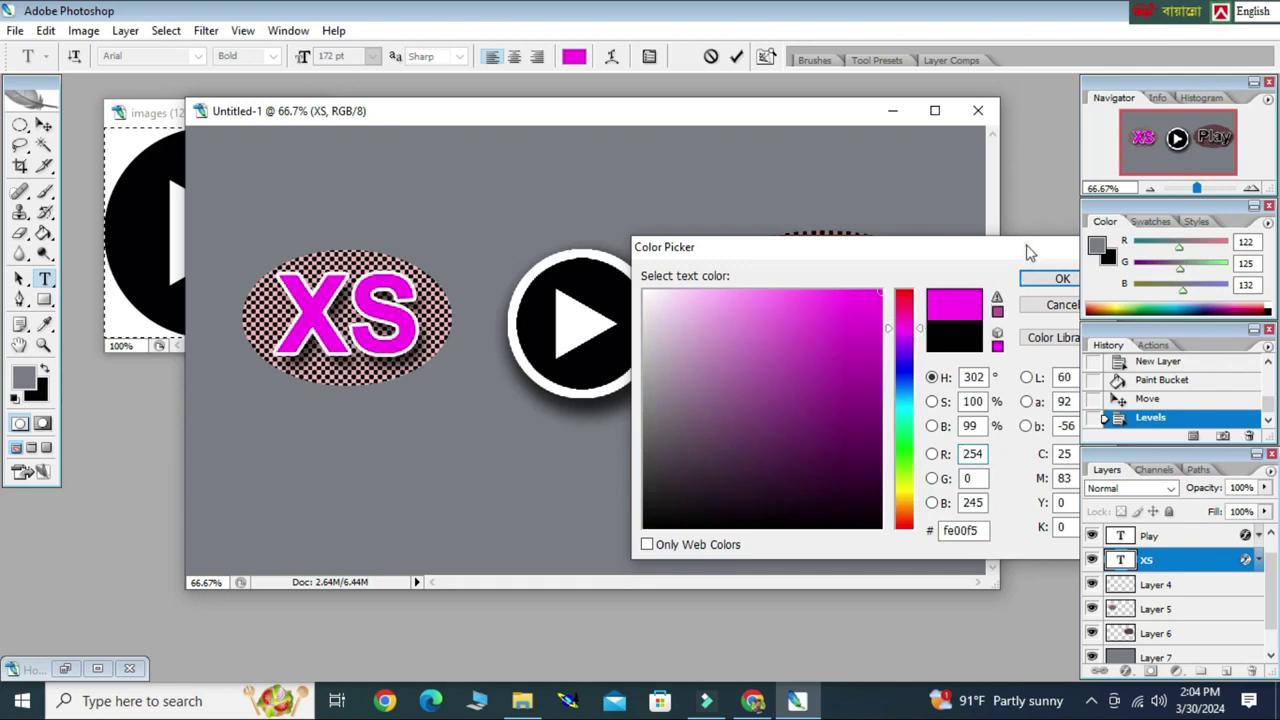
pyautogui.moveTo(1030, 253); pyautogui.dragTo(937, 243)
pyautogui.click(969, 266)
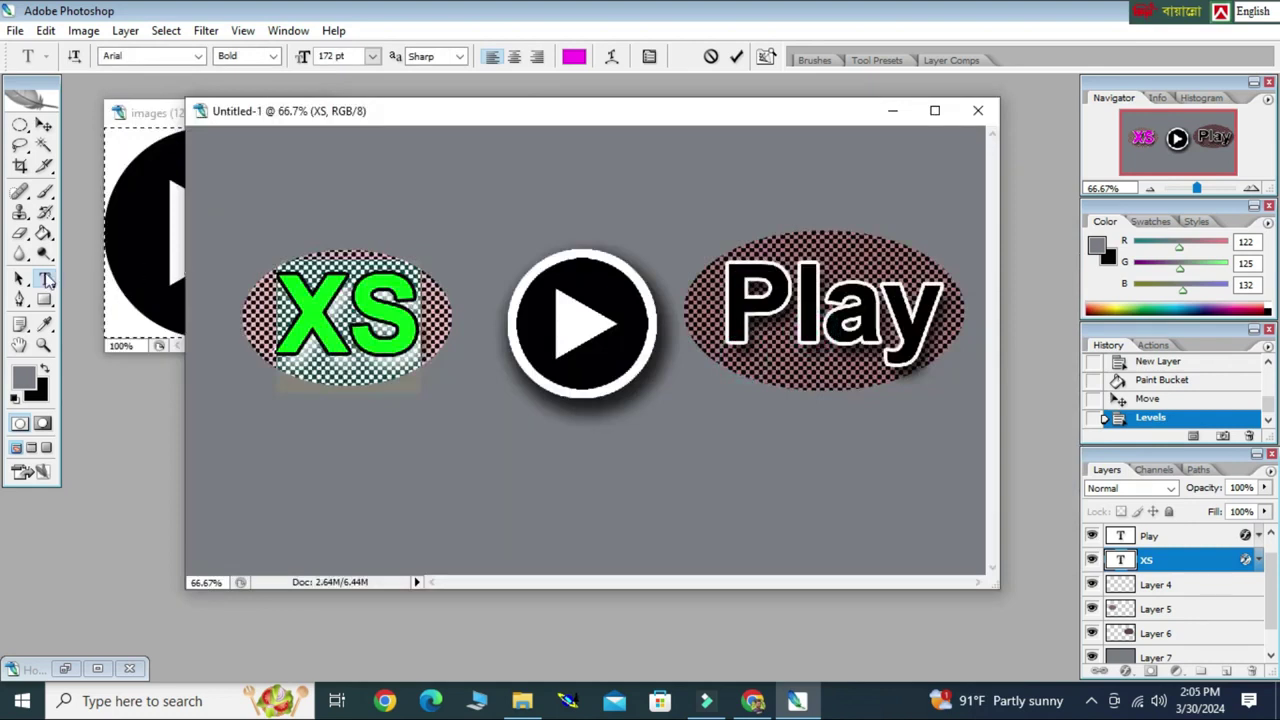
pyautogui.click(43, 124)
pyautogui.click(45, 280)
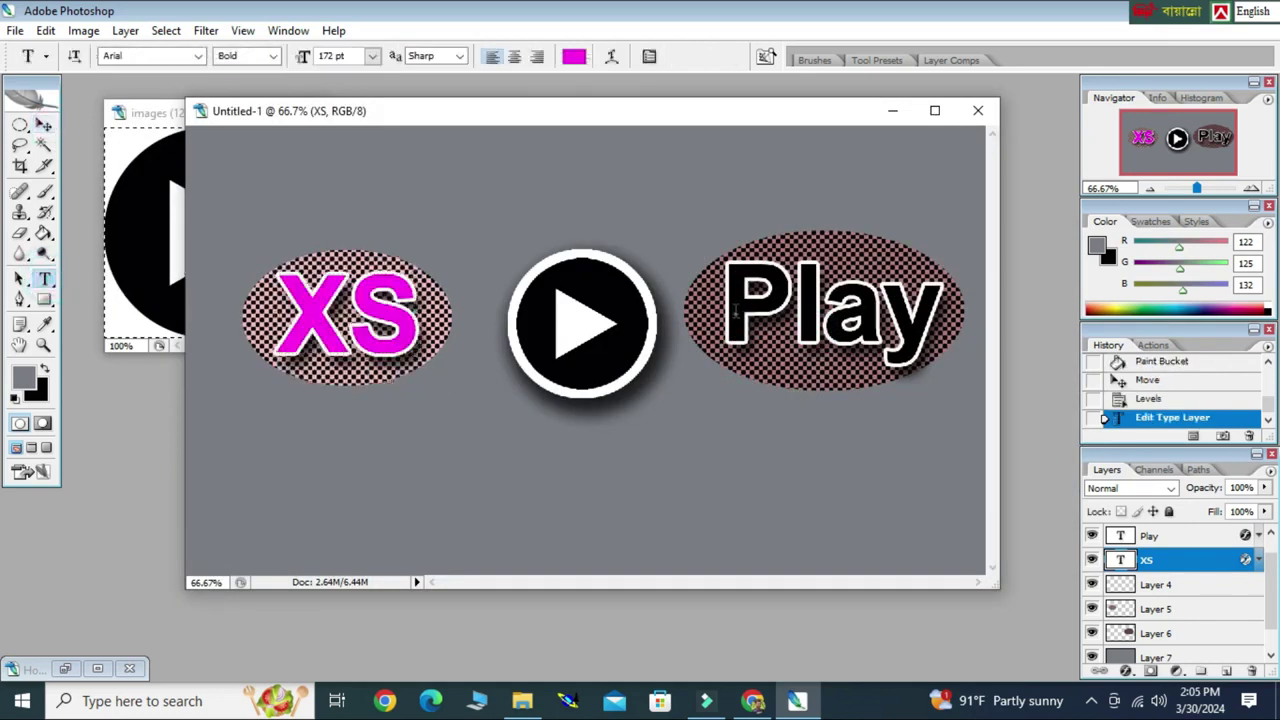
# Step: Recolour the Play text to the XS magenta (fe00f5), then make background Layer 7 active
pyautogui.moveTo(735, 310); pyautogui.dragTo(944, 315)
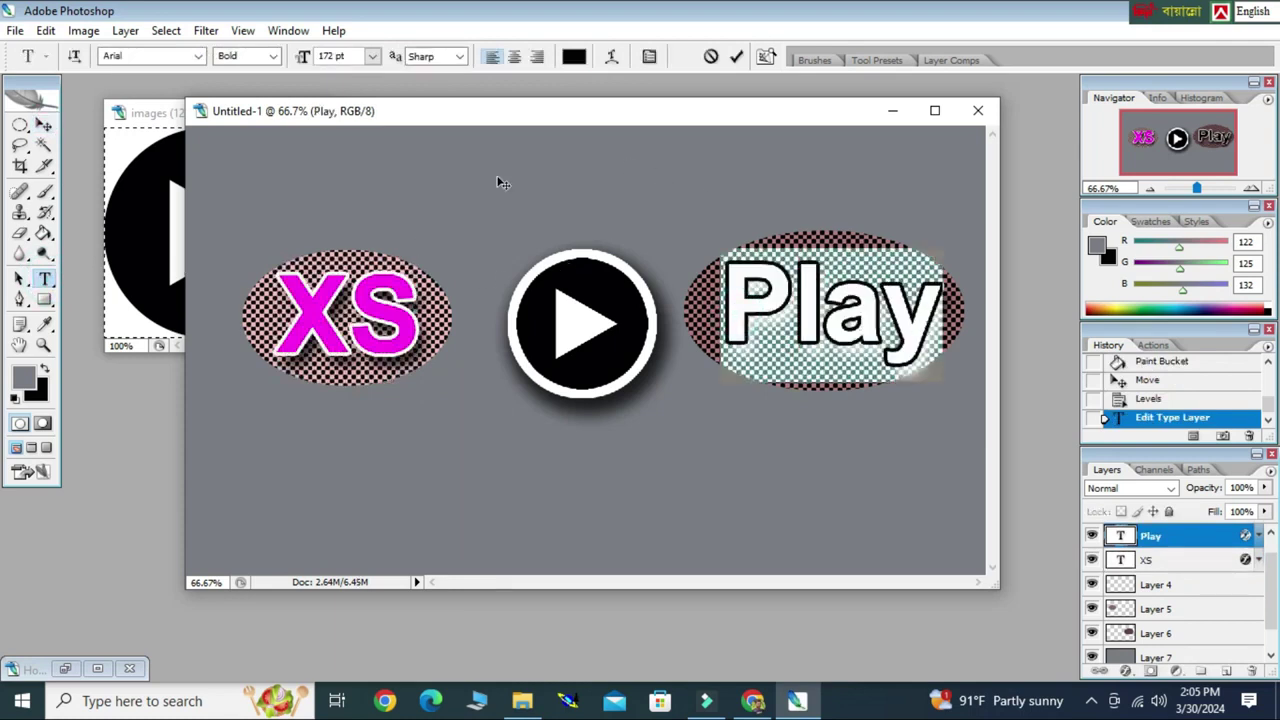
pyautogui.click(574, 57)
pyautogui.click(370, 285)
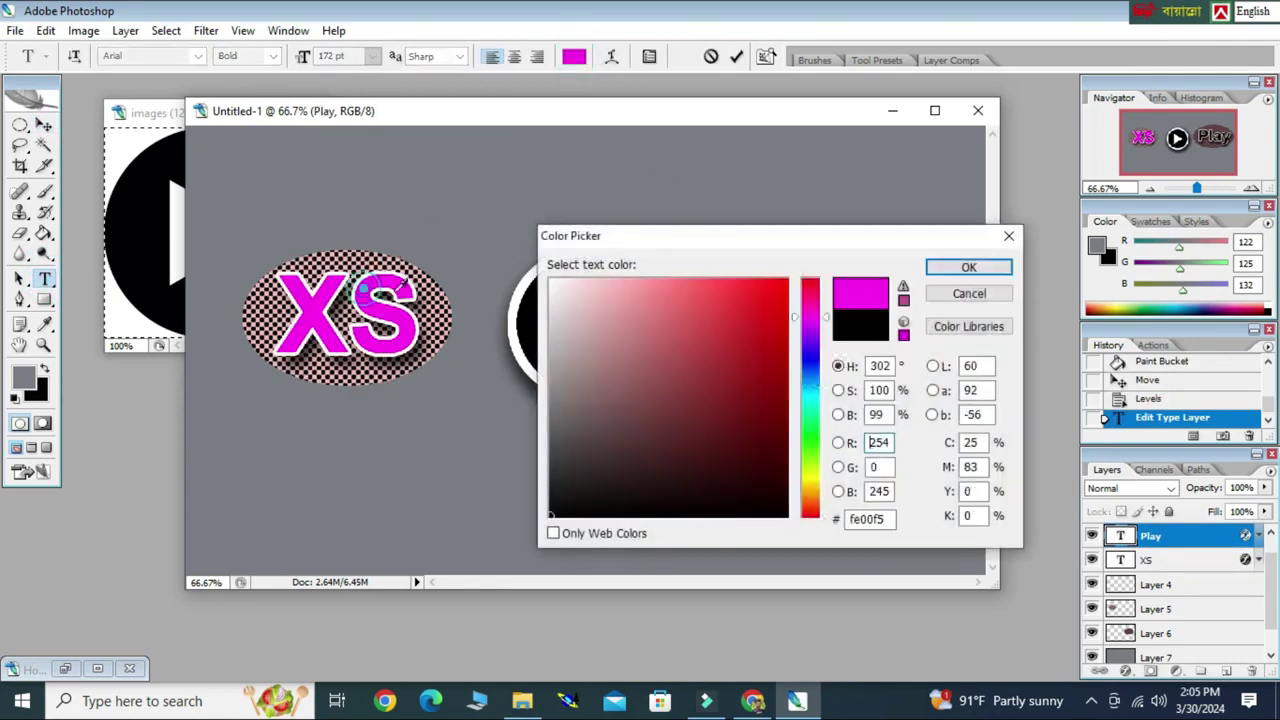
pyautogui.click(940, 270)
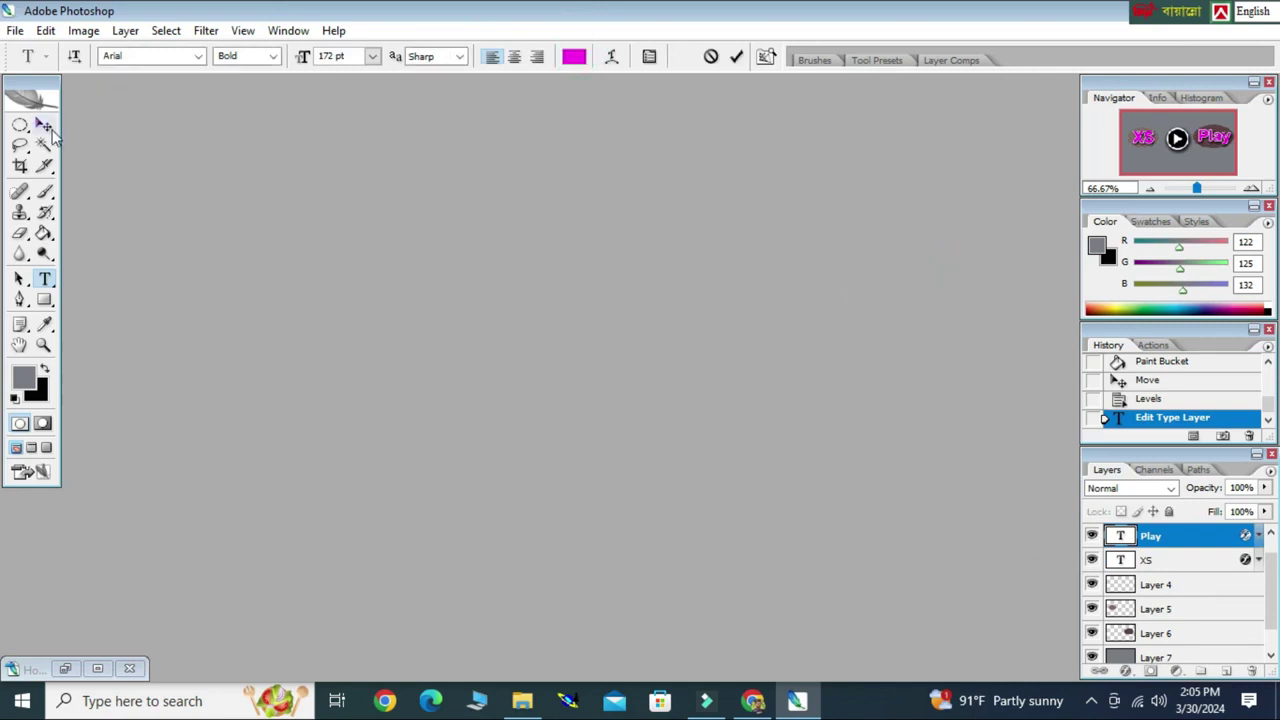
pyautogui.click(44, 125)
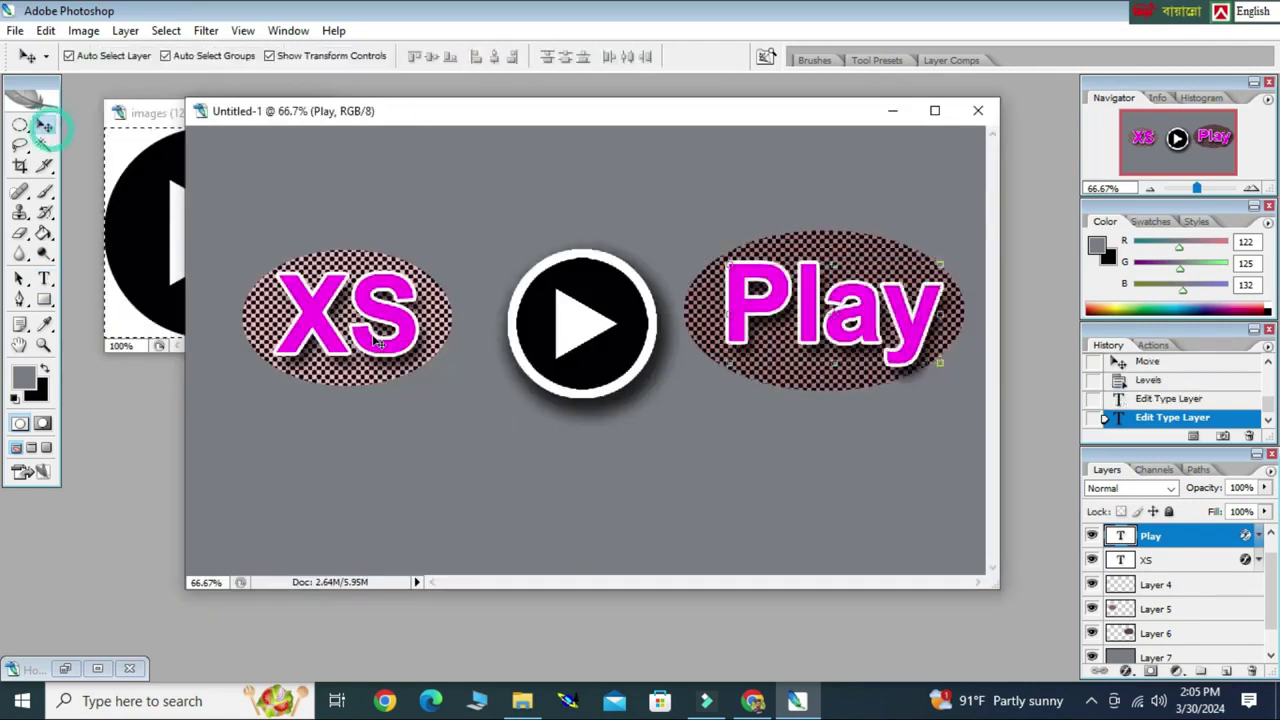
pyautogui.click(477, 234)
pyautogui.moveTo(554, 107); pyautogui.dragTo(536, 93)
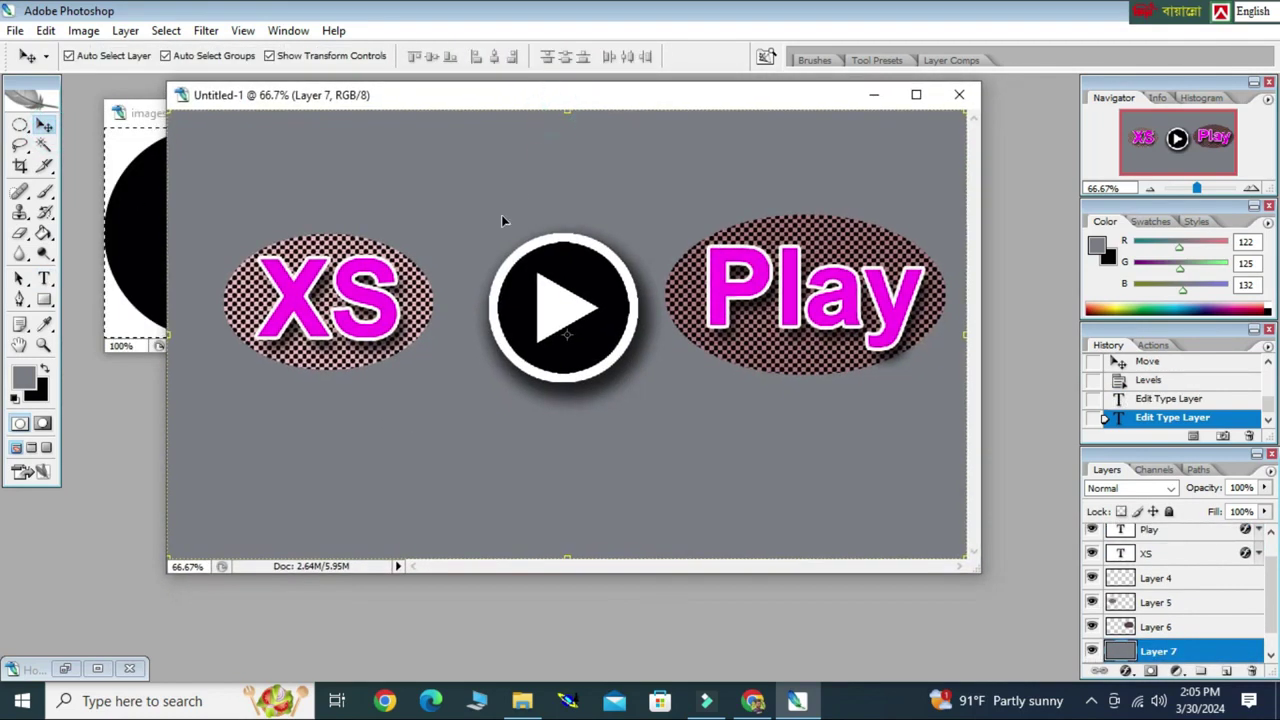
# Step: Apply Solarize, then Tiles with 10 tiles and 10% offset, to the Layer 7 background
pyautogui.click(205, 31)
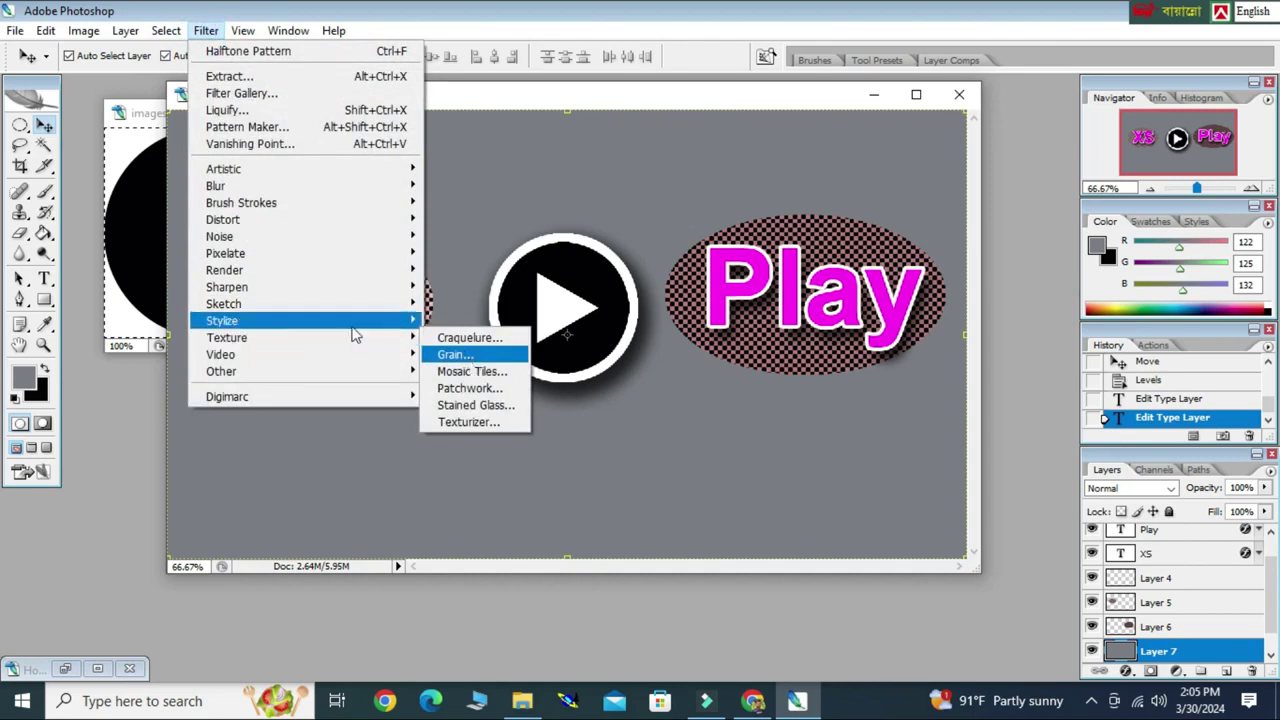
pyautogui.moveTo(222, 320)
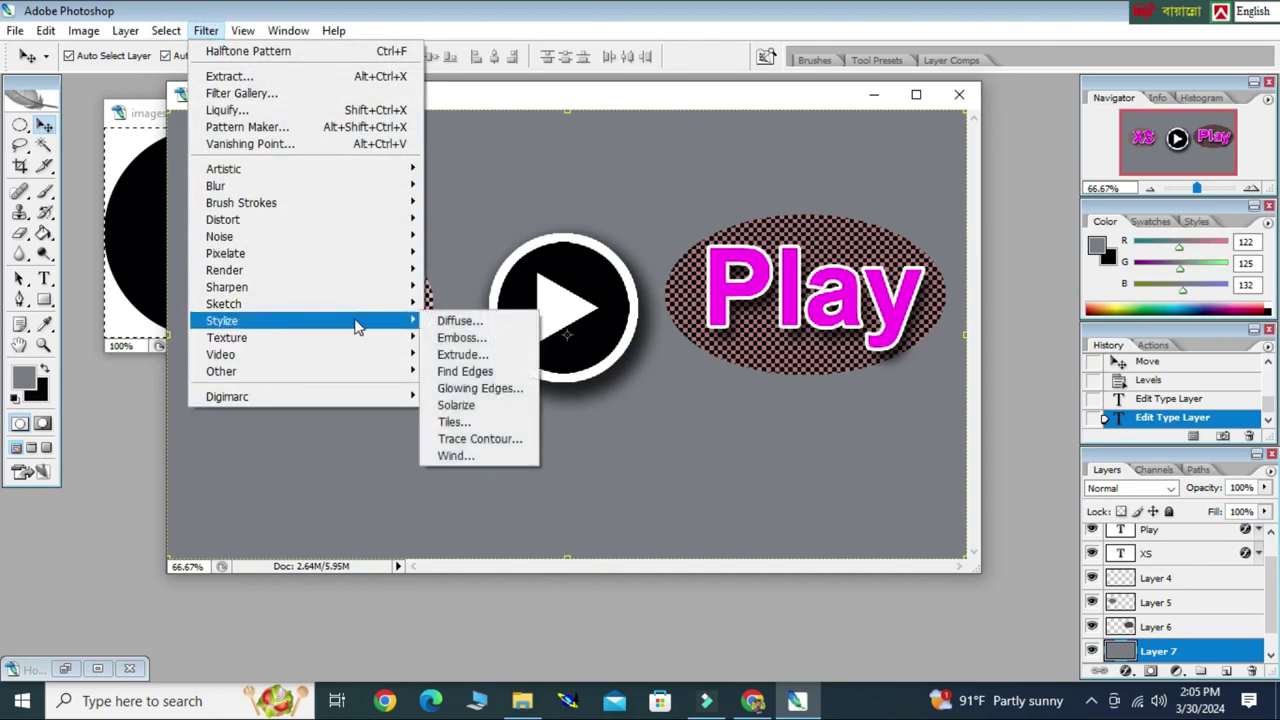
pyautogui.click(497, 406)
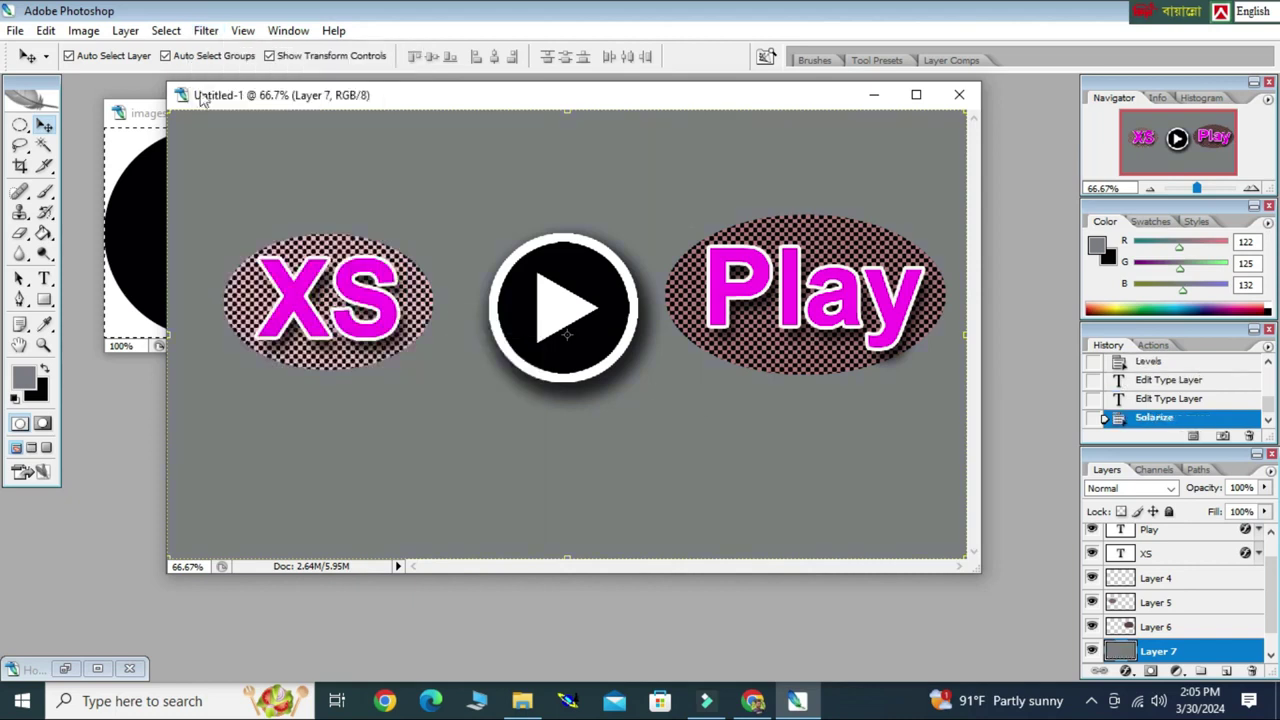
pyautogui.click(206, 31)
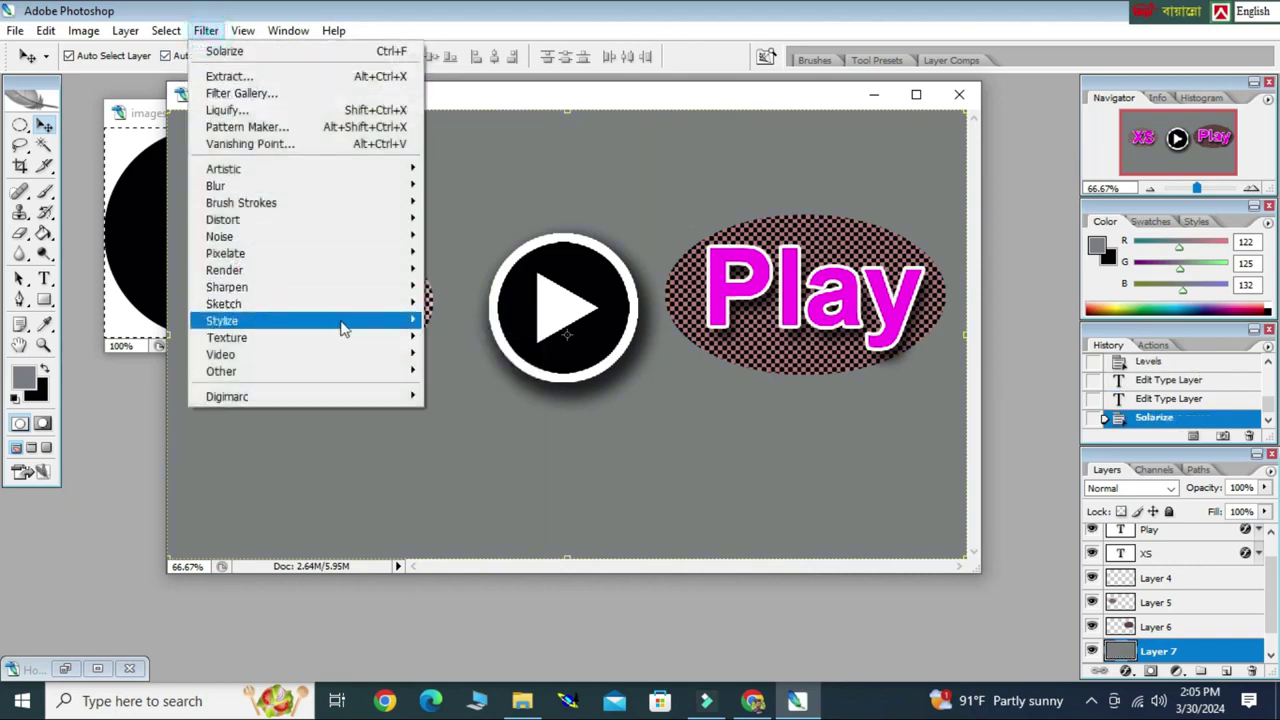
pyautogui.moveTo(222, 320)
pyautogui.click(455, 422)
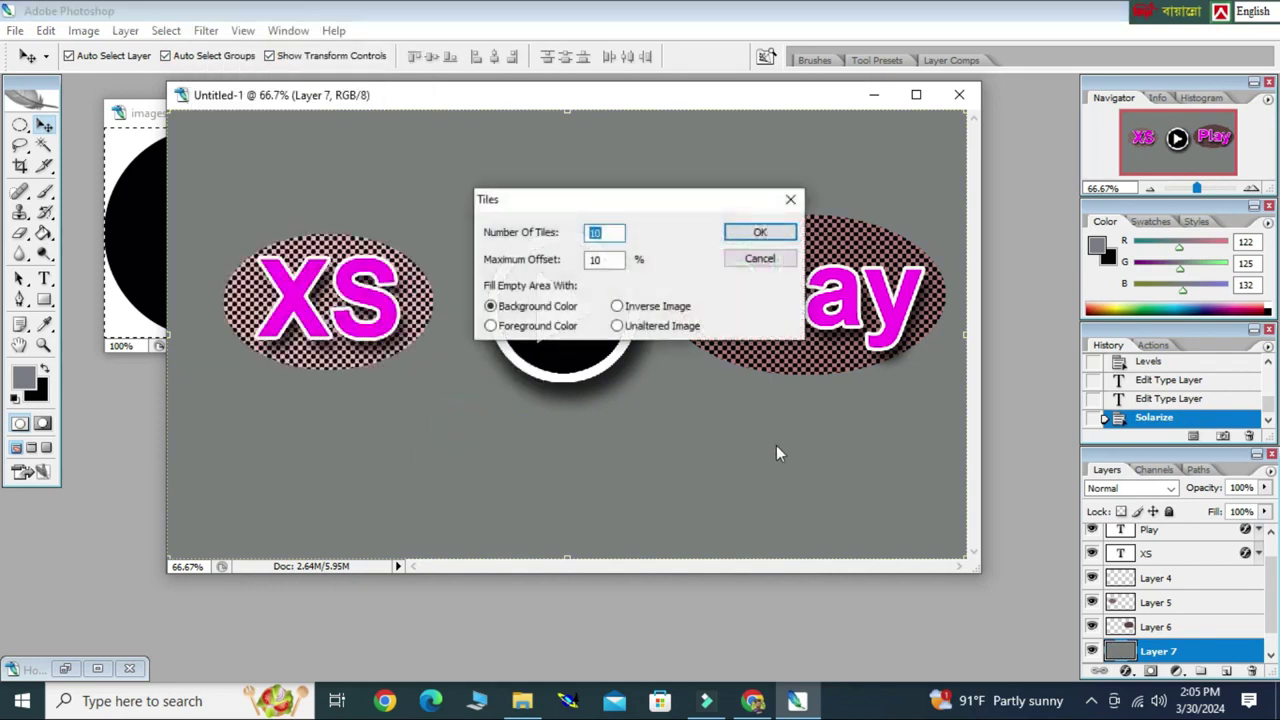
pyautogui.click(757, 233)
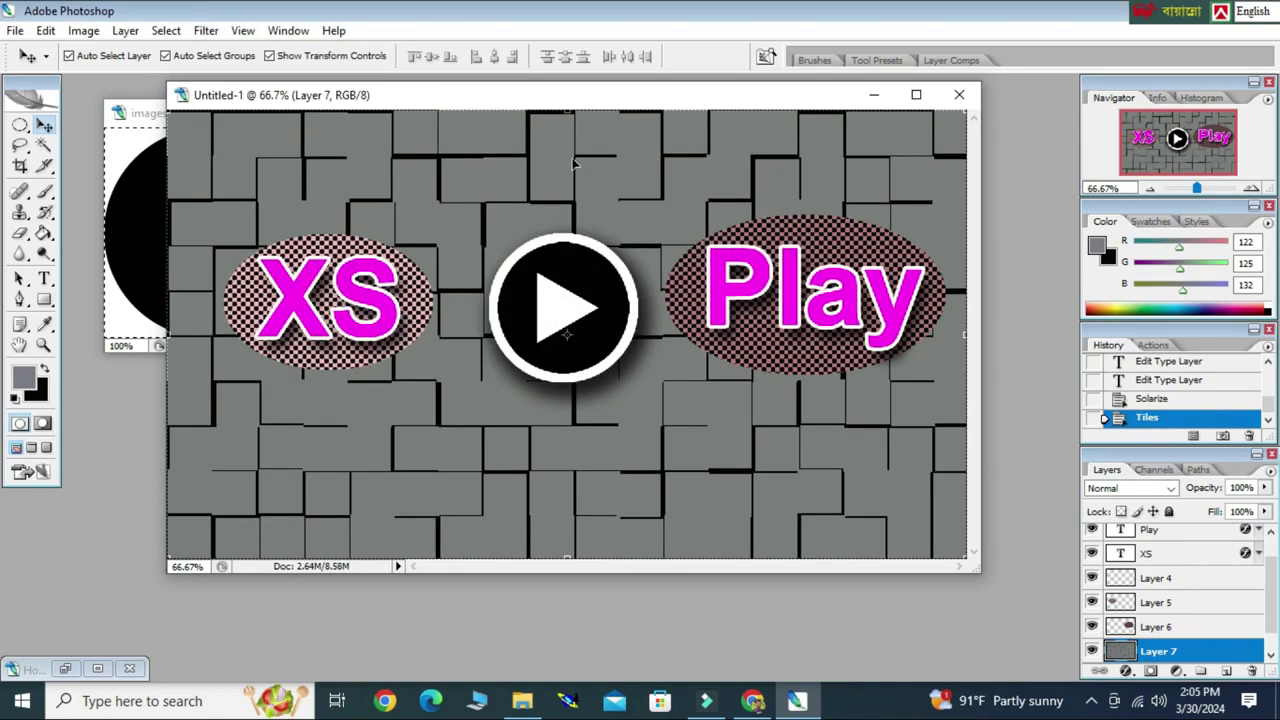
pyautogui.moveTo(581, 100); pyautogui.dragTo(611, 136)
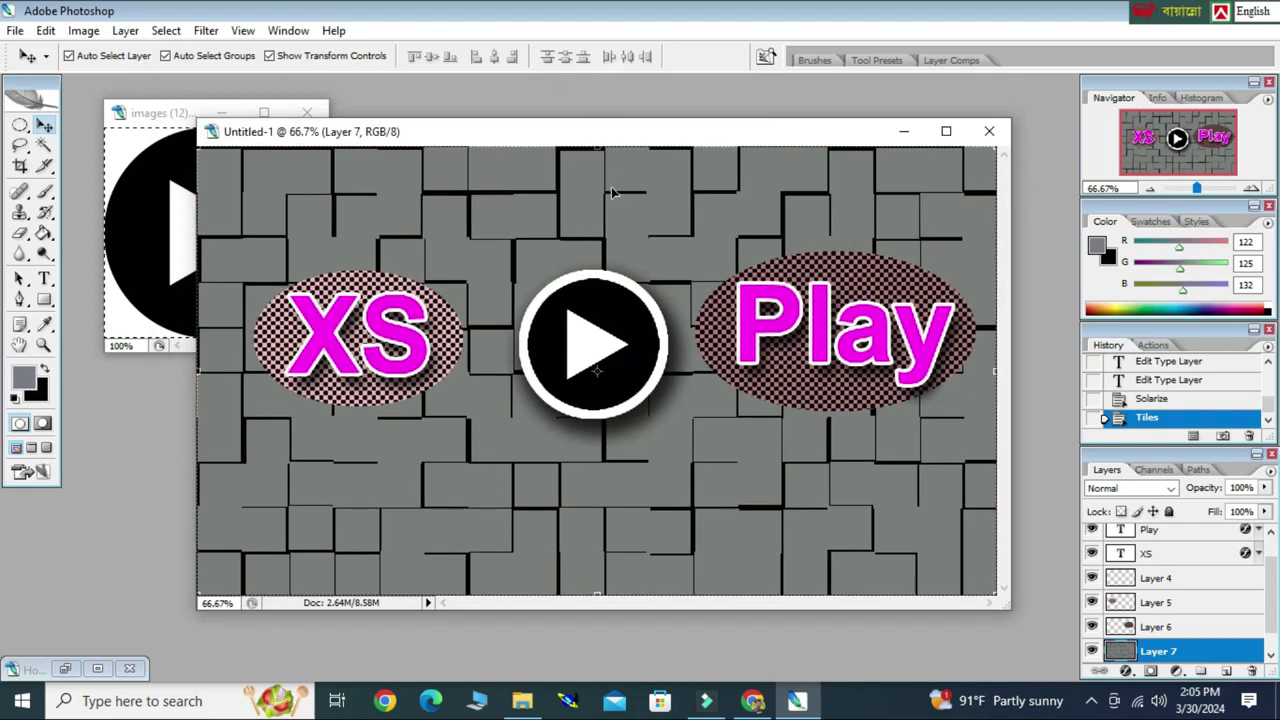
# Step: Start a Save As with PNG format in the Wooden Marble Run folder
pyautogui.hotkey('ctrl', 's')
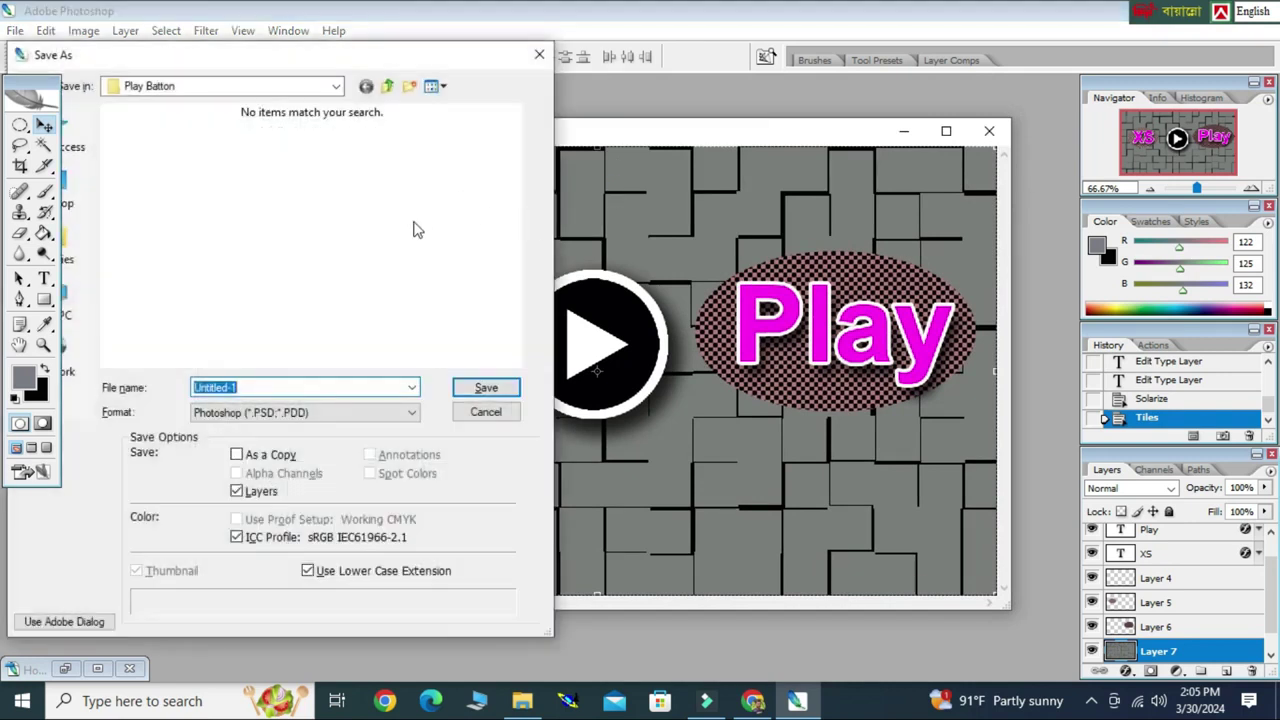
pyautogui.click(308, 418)
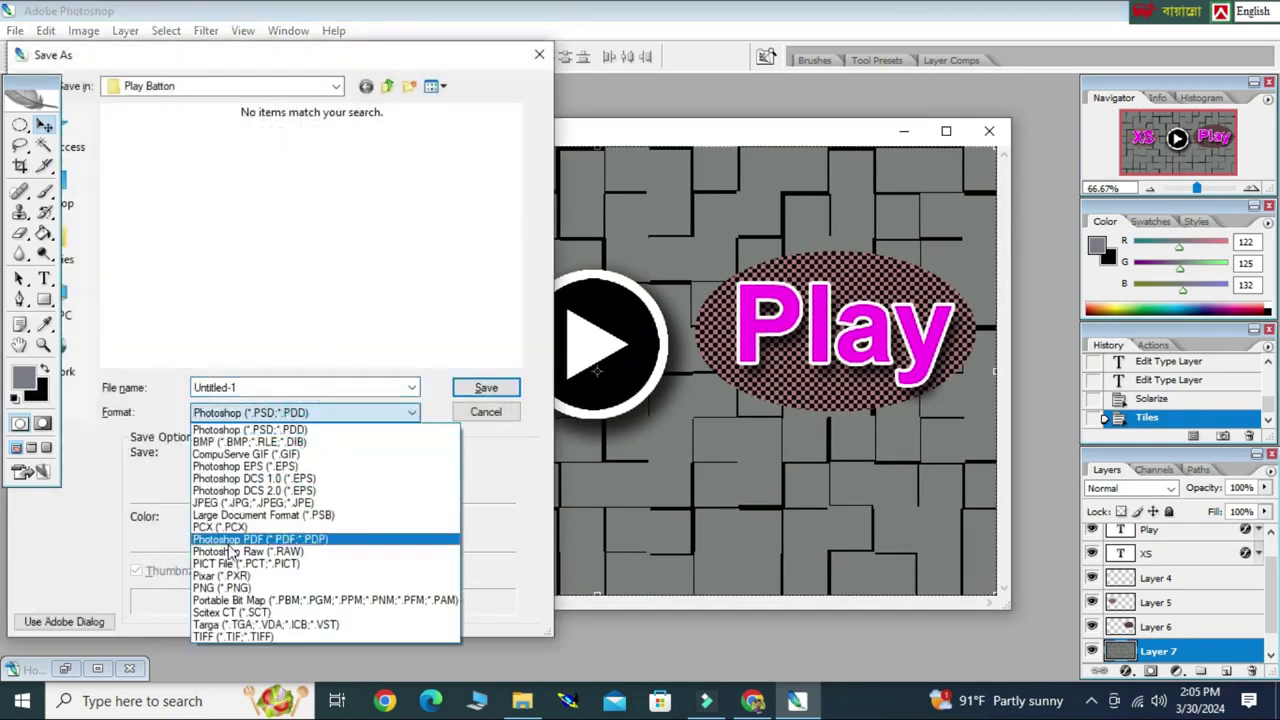
pyautogui.click(222, 590)
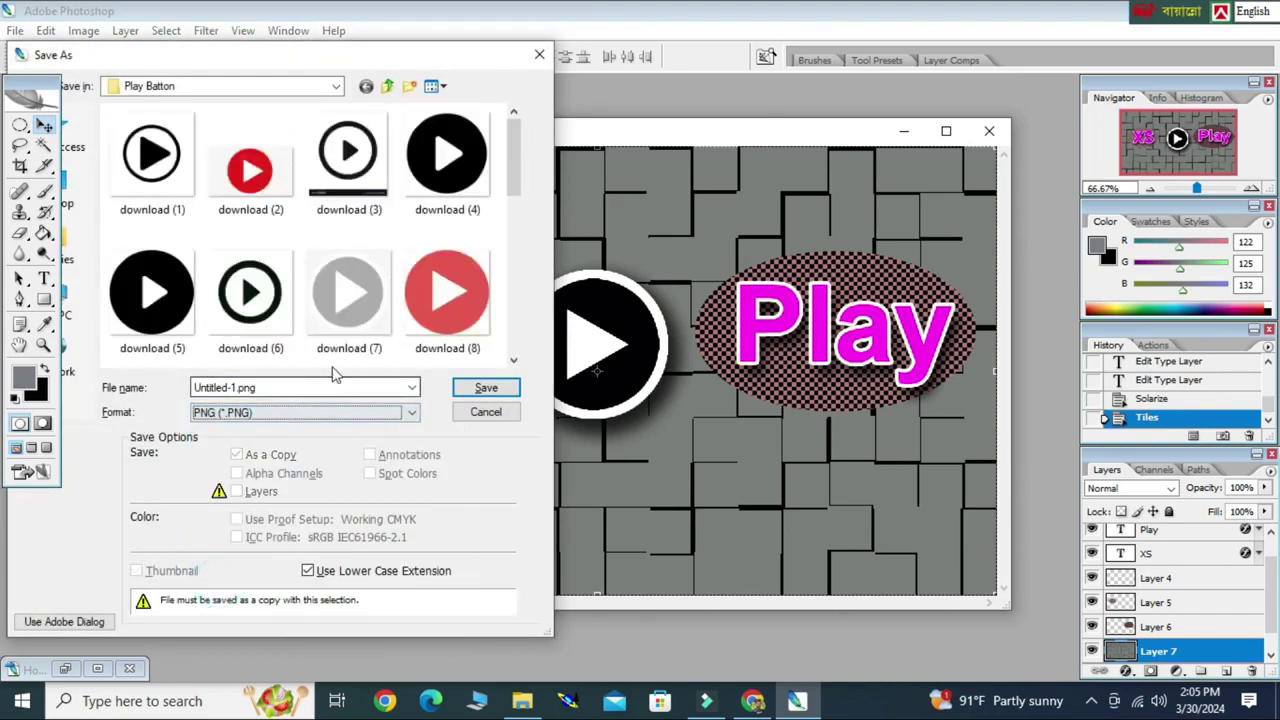
pyautogui.click(387, 86)
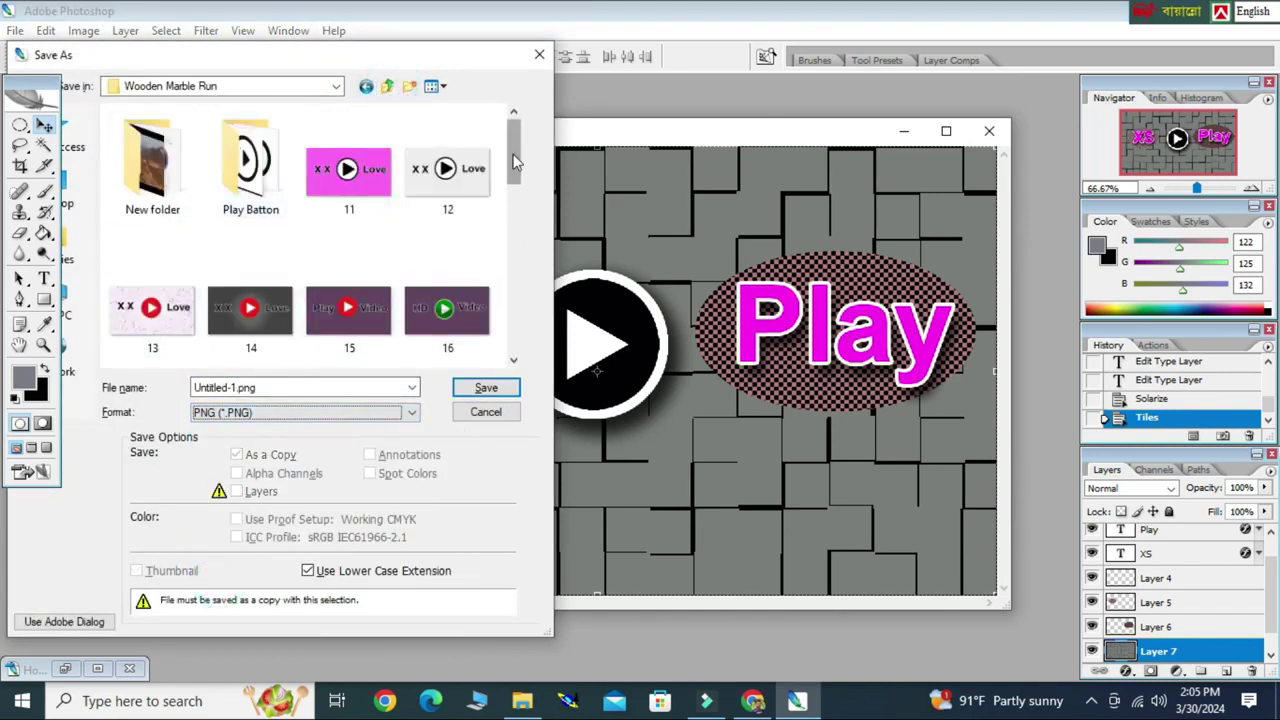
pyautogui.moveTo(515, 162); pyautogui.dragTo(515, 330)
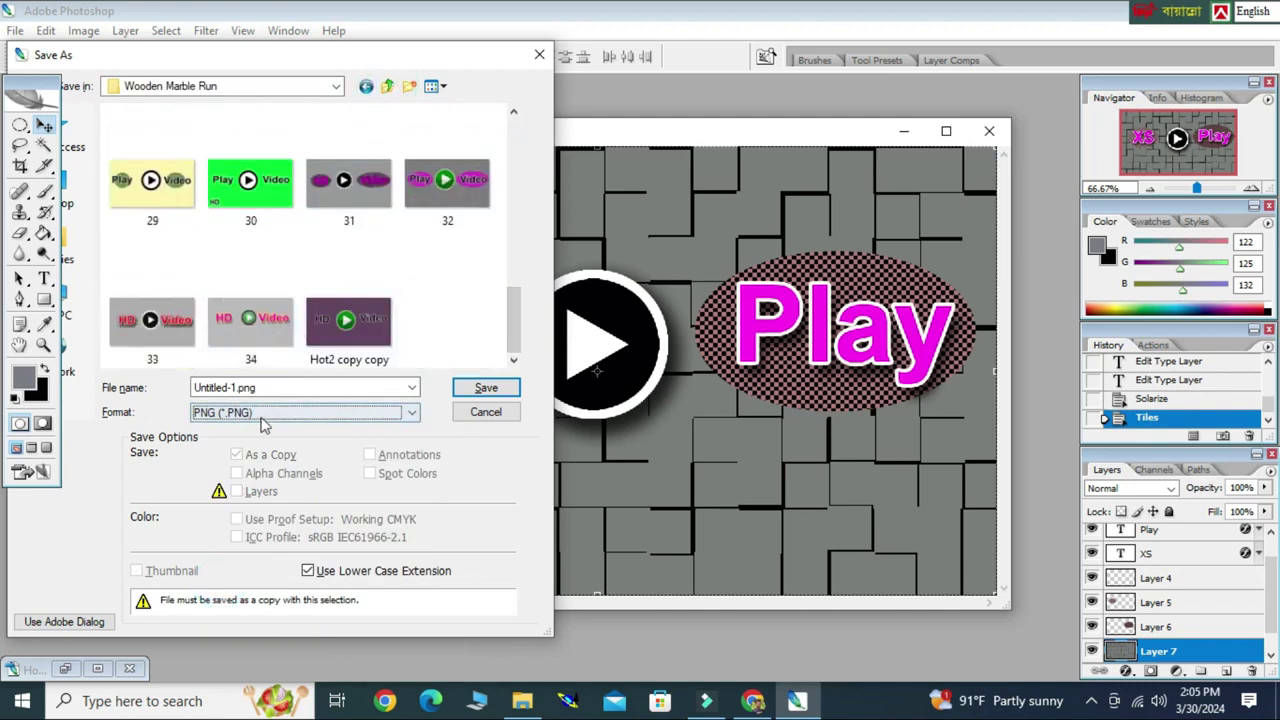
# Step: Name the file 35 and save it as a non-interlaced PNG
pyautogui.click(265, 388)
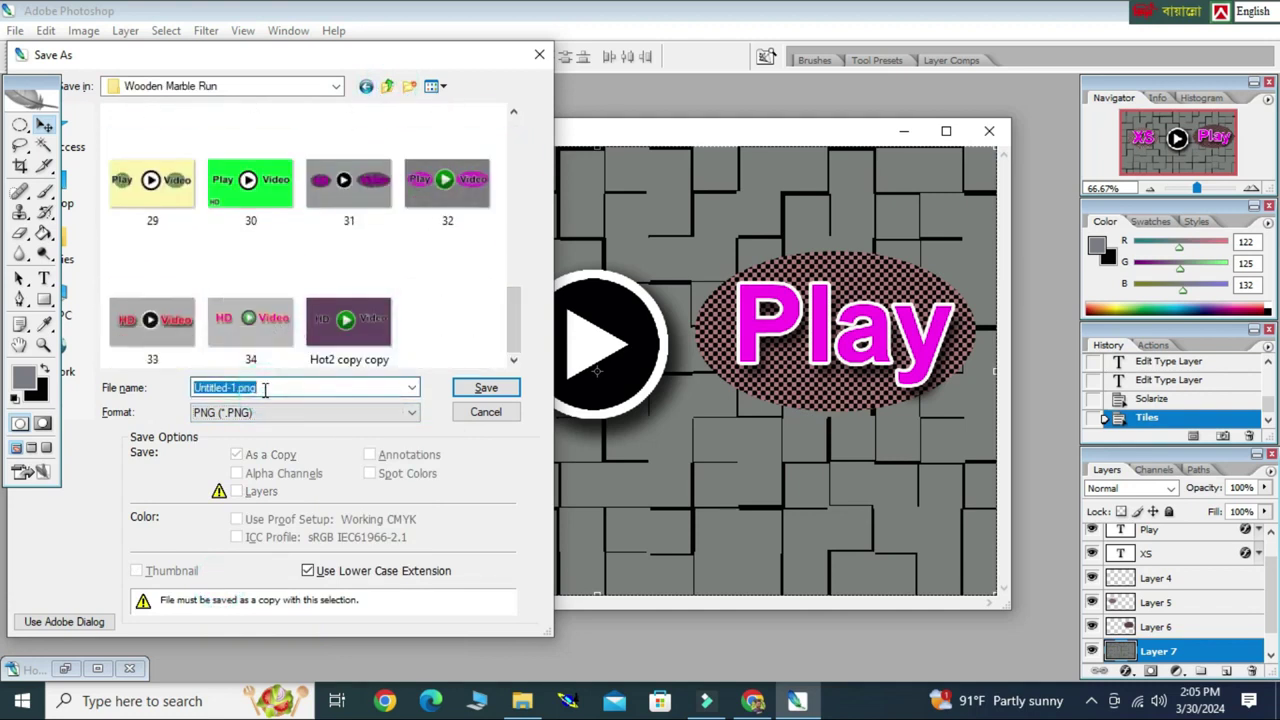
pyautogui.write('34')
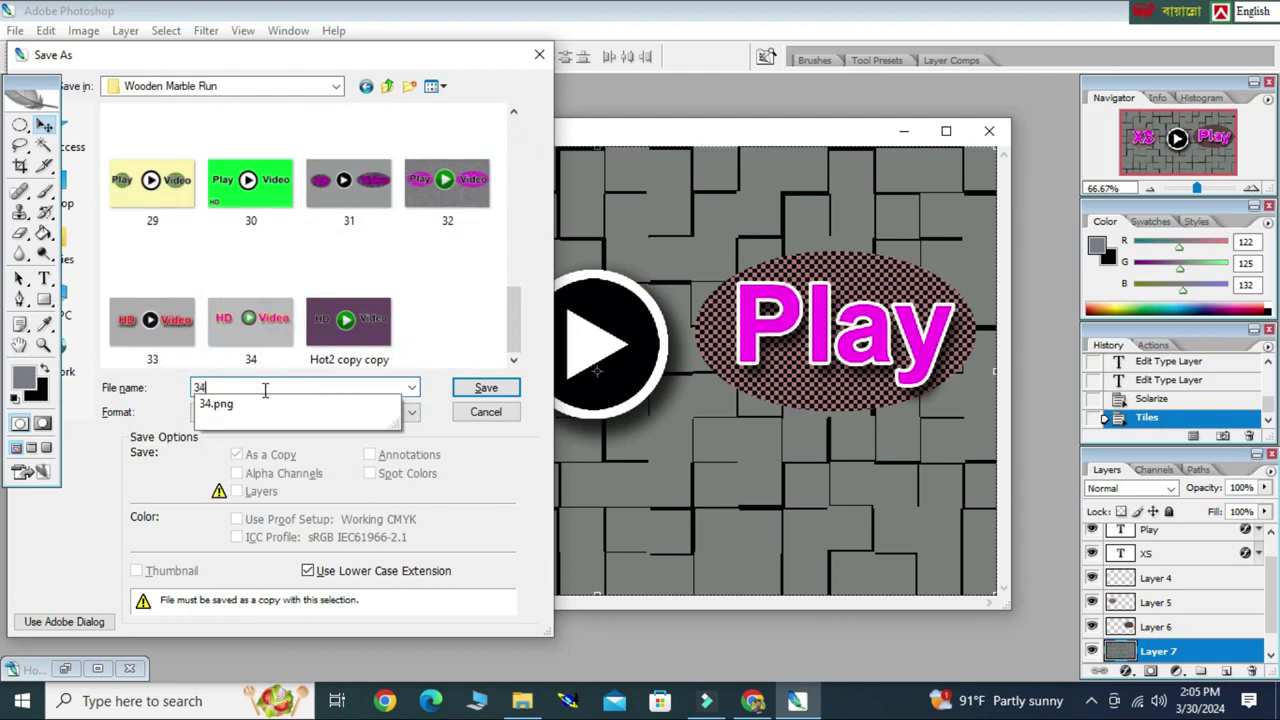
pyautogui.press('BackSpace')
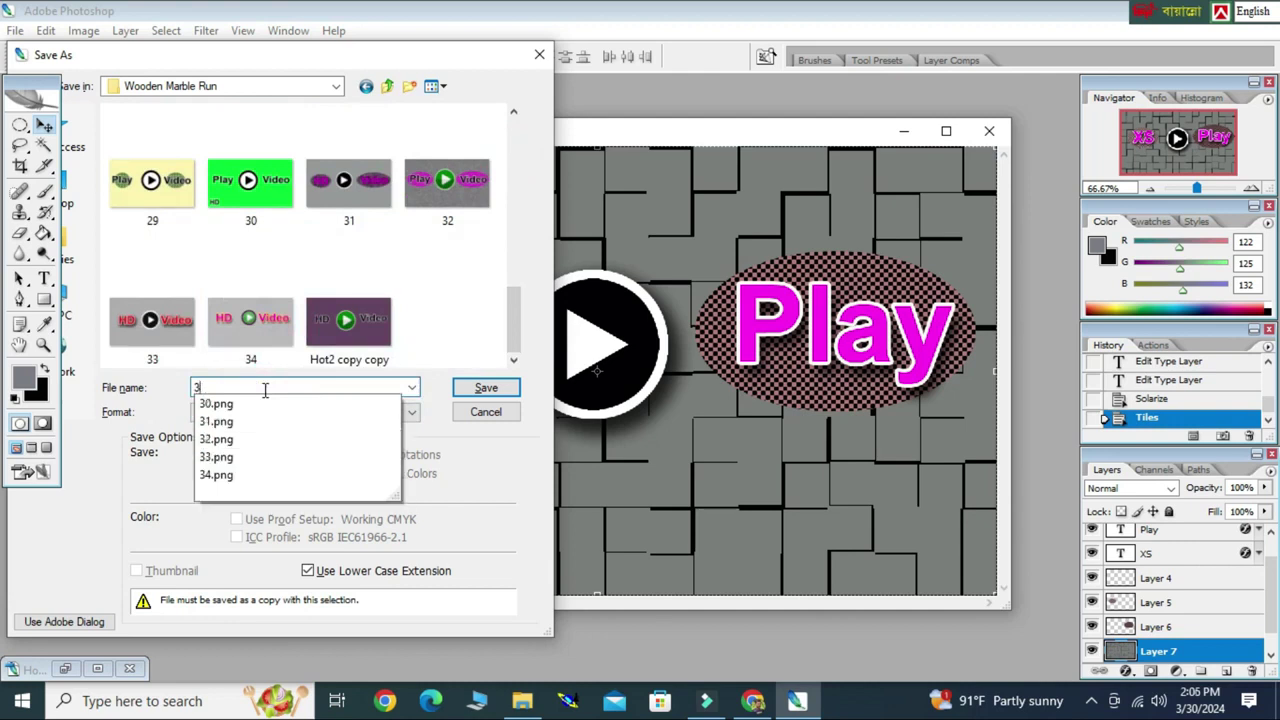
pyautogui.write('5')
pyautogui.press('Return')
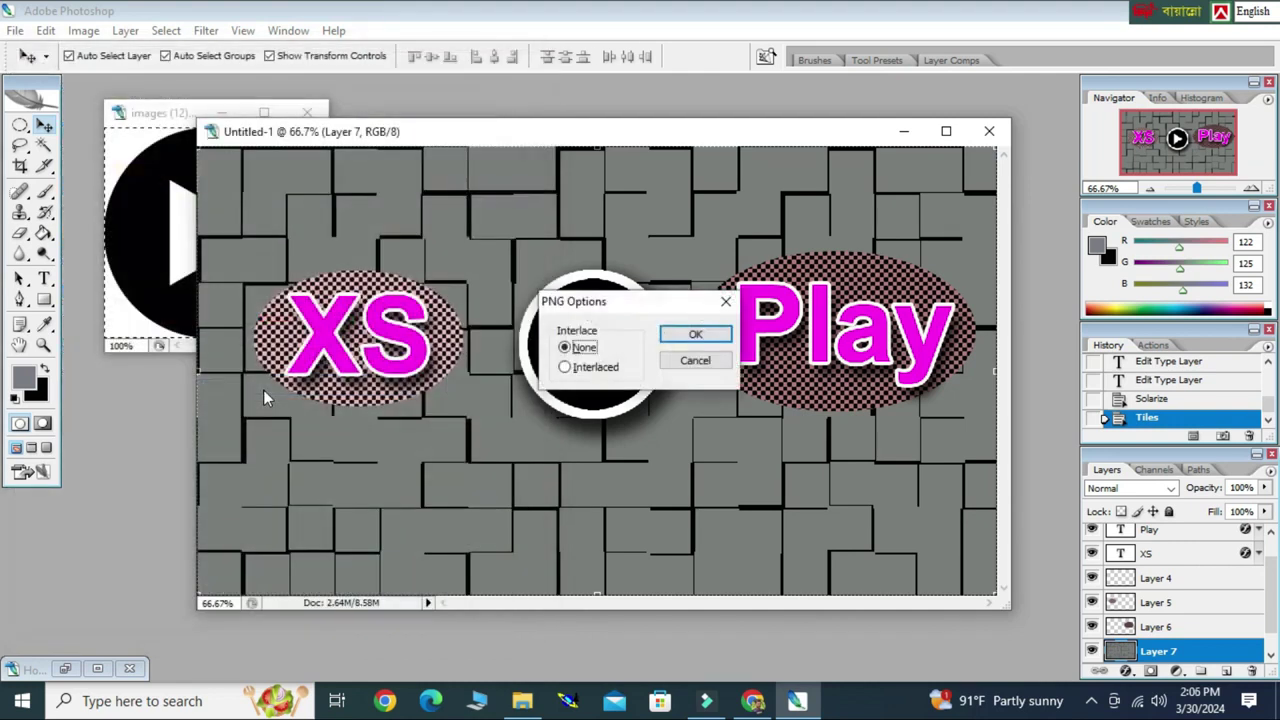
pyautogui.click(684, 335)
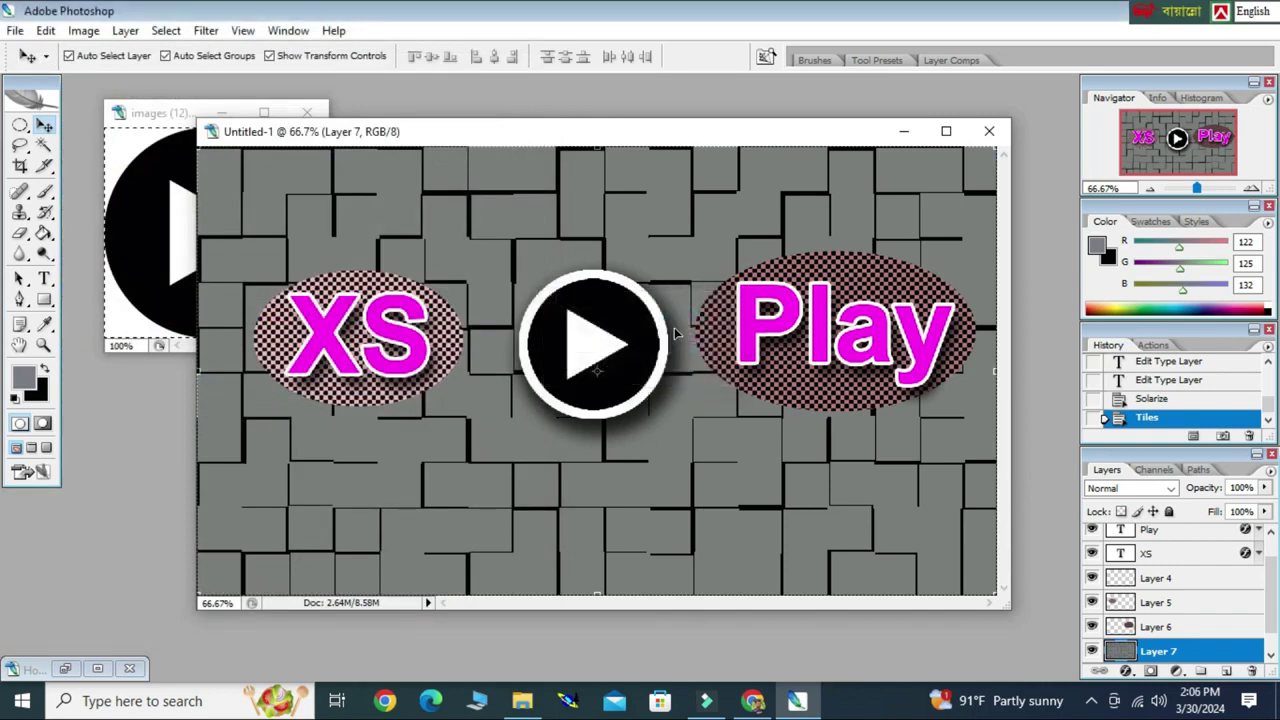